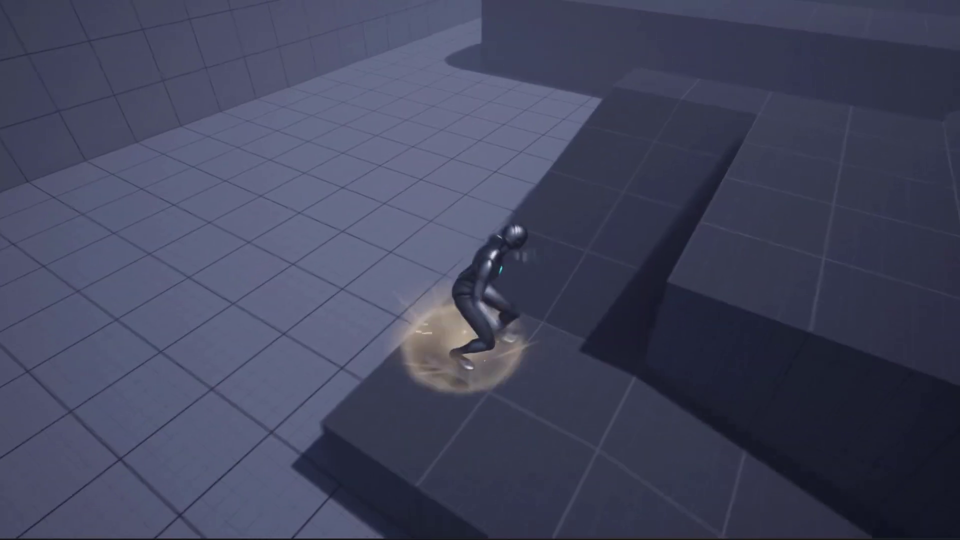
- Jump the character across the raised blocks, then recolour the particle yellow with lower alpha
key(d)
key(space)
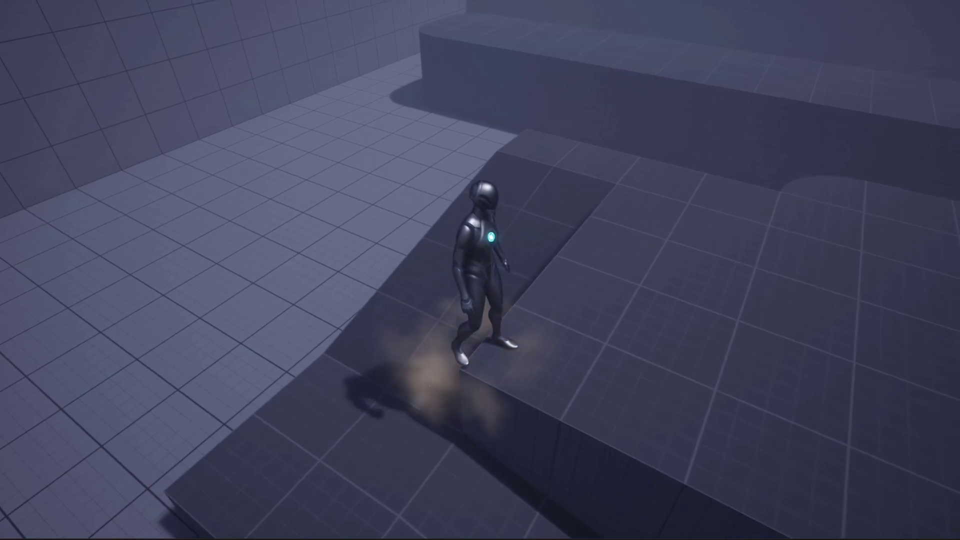
key(w)
key(space)
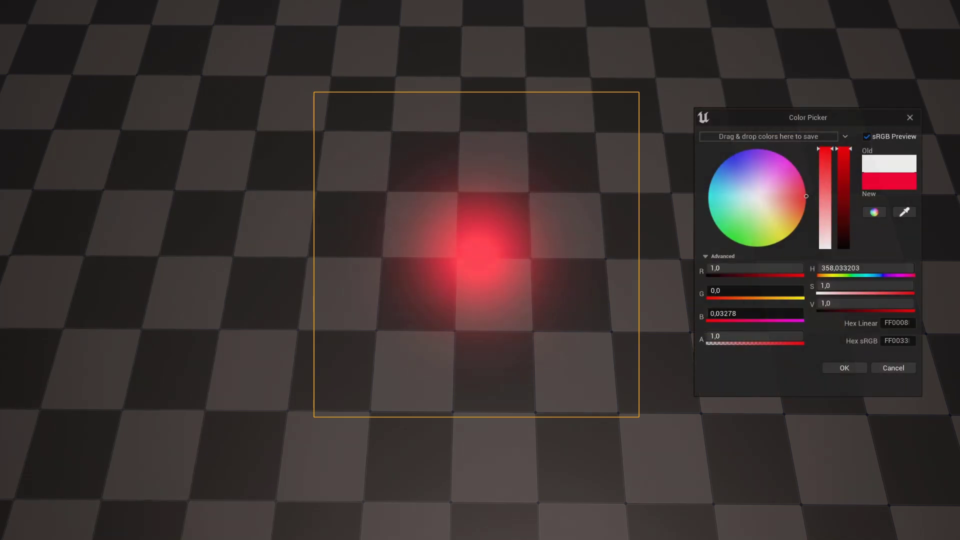
drag(806, 196, 787, 237)
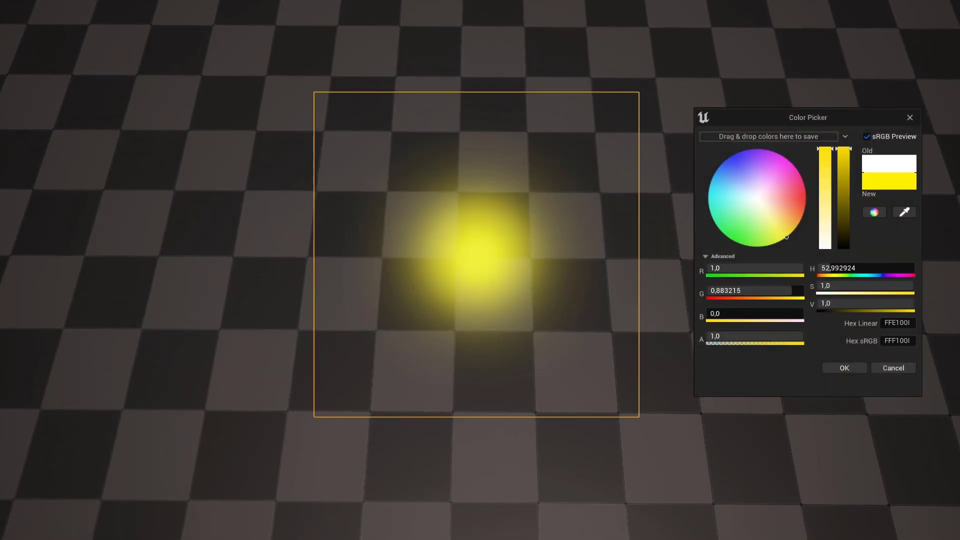
drag(803, 336, 746, 337)
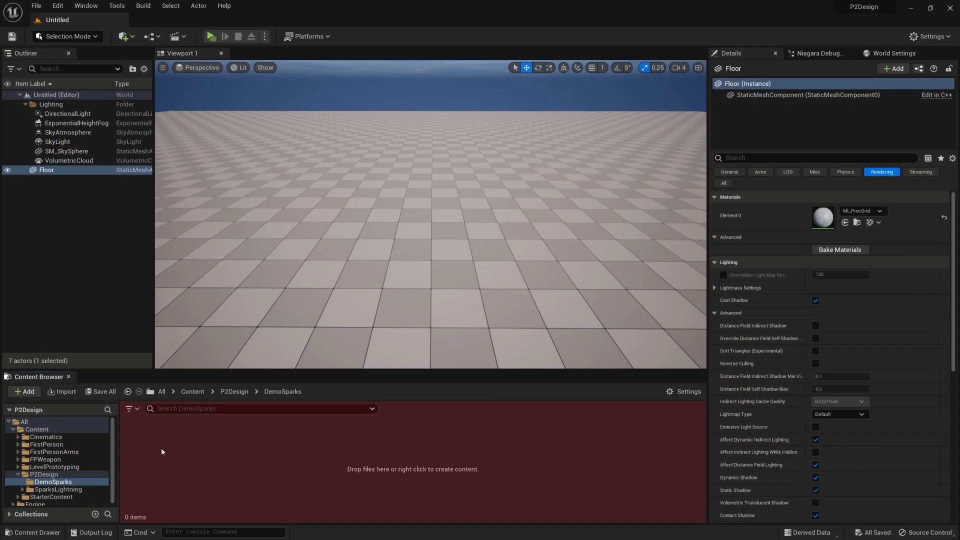
- Create a new material named FX_MA_AlphaBlend in DemoSparks and open it
right_click(161, 448)
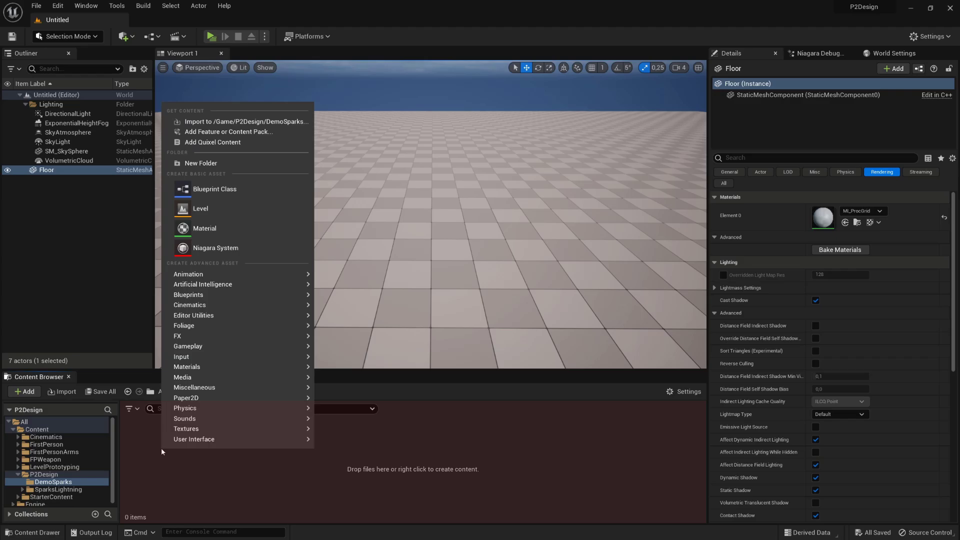
click(251, 232)
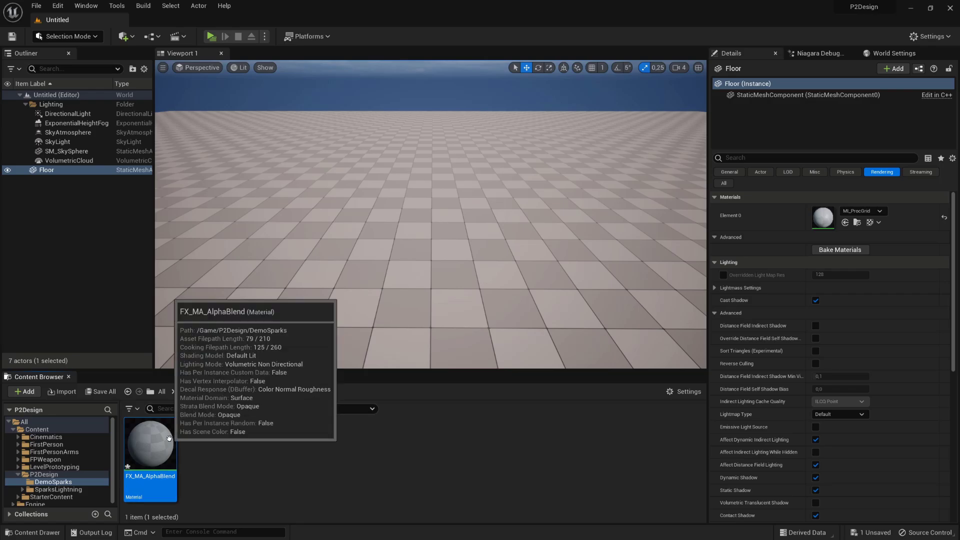
double_click(150, 445)
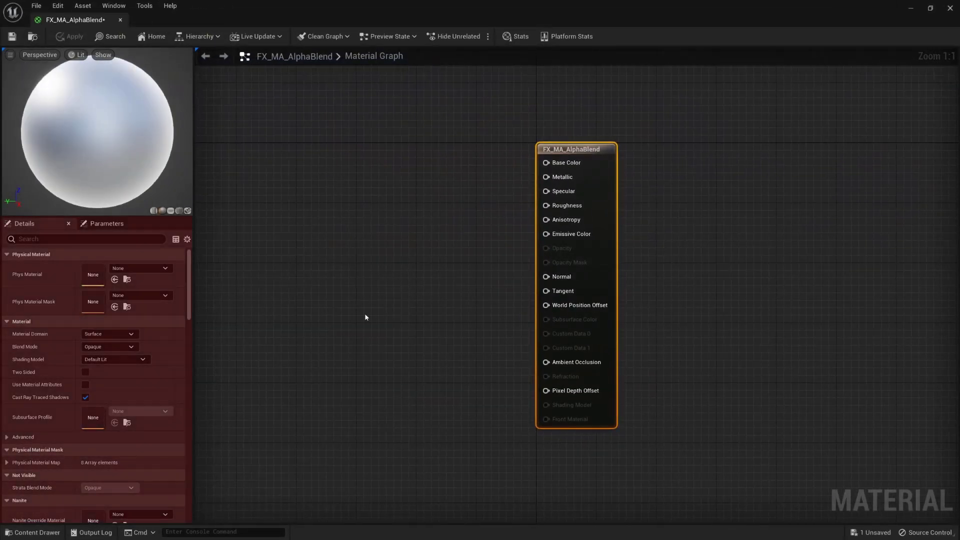
- Set the material's Blend Mode to Translucent and Shading Model to Unlit
click(125, 347)
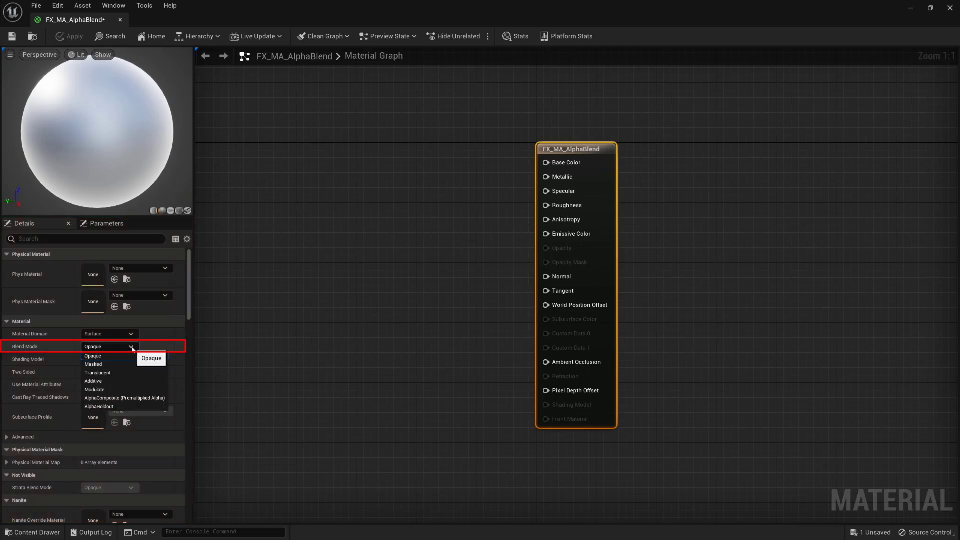
click(117, 373)
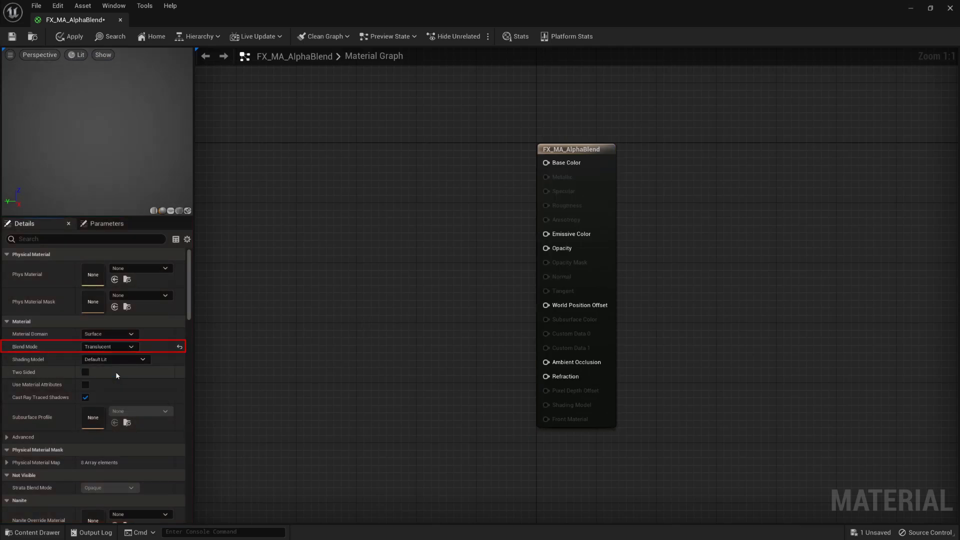
click(120, 359)
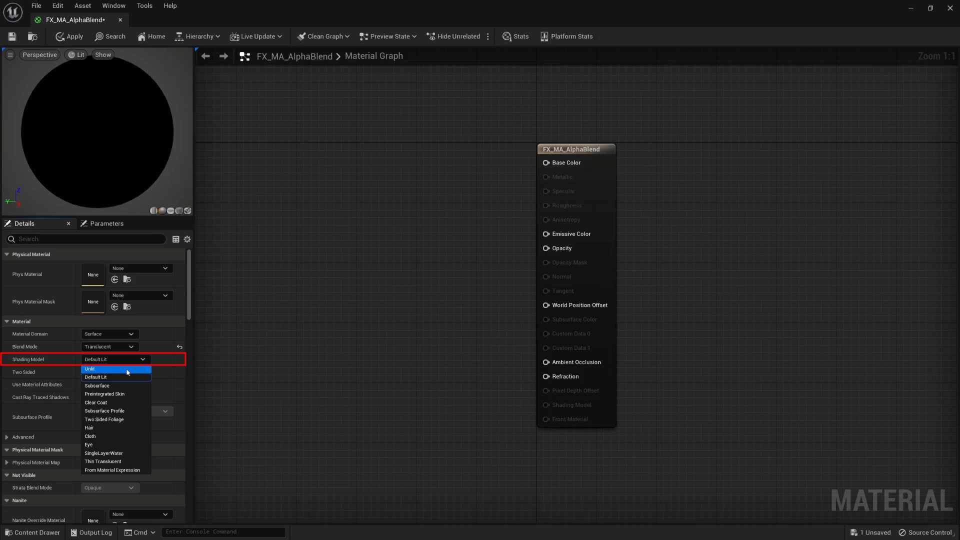
click(127, 370)
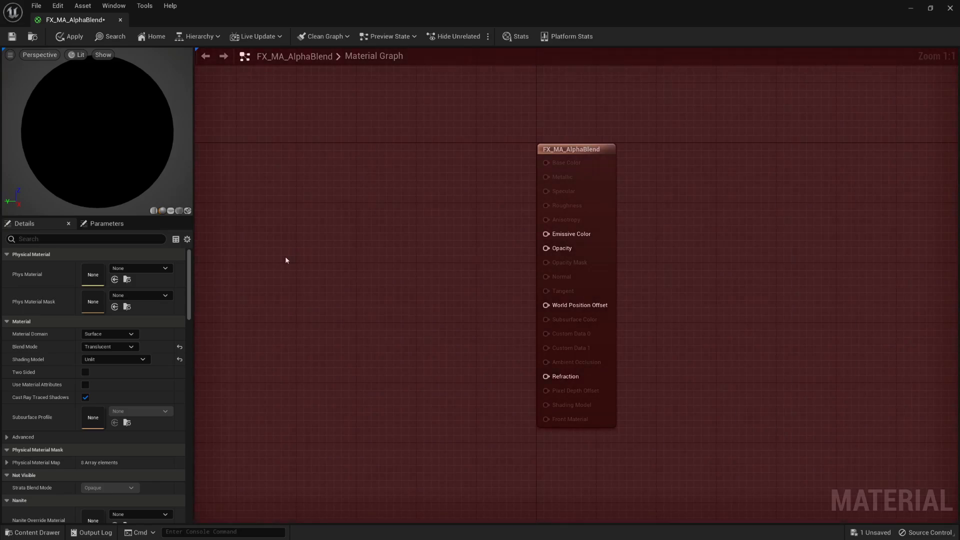
- Add a TextureSampleParameter2D node named Texture to the graph
right_click(395, 258)
text(texture parameter)
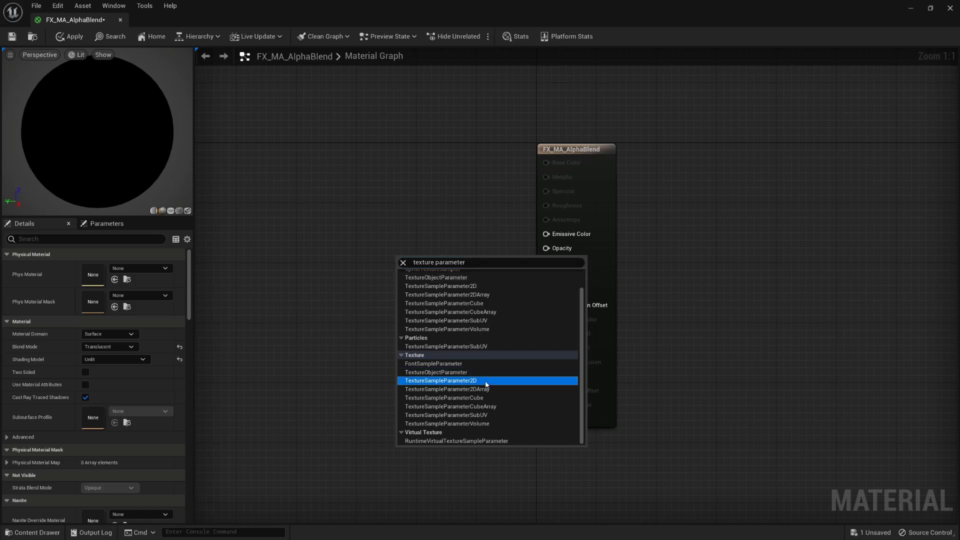
click(486, 382)
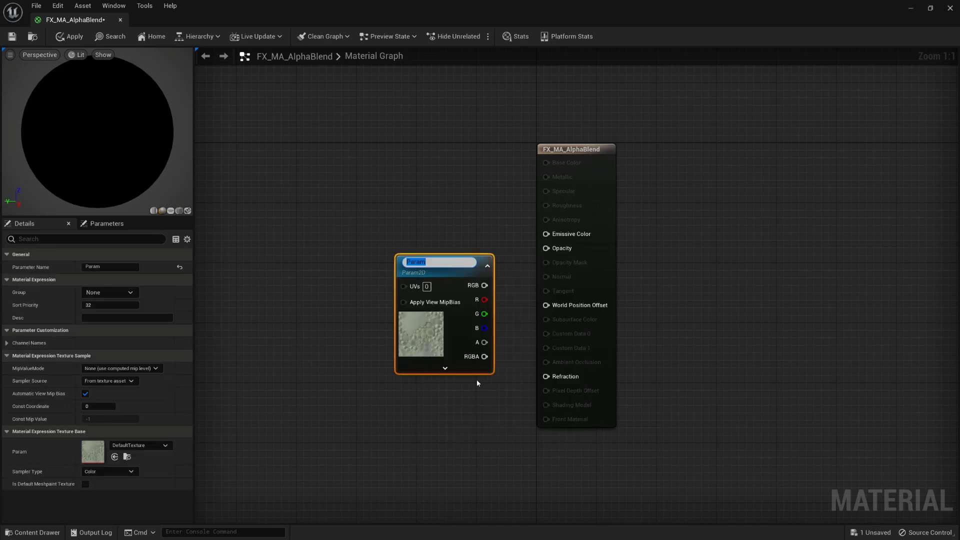
text(Texture)
key(Return)
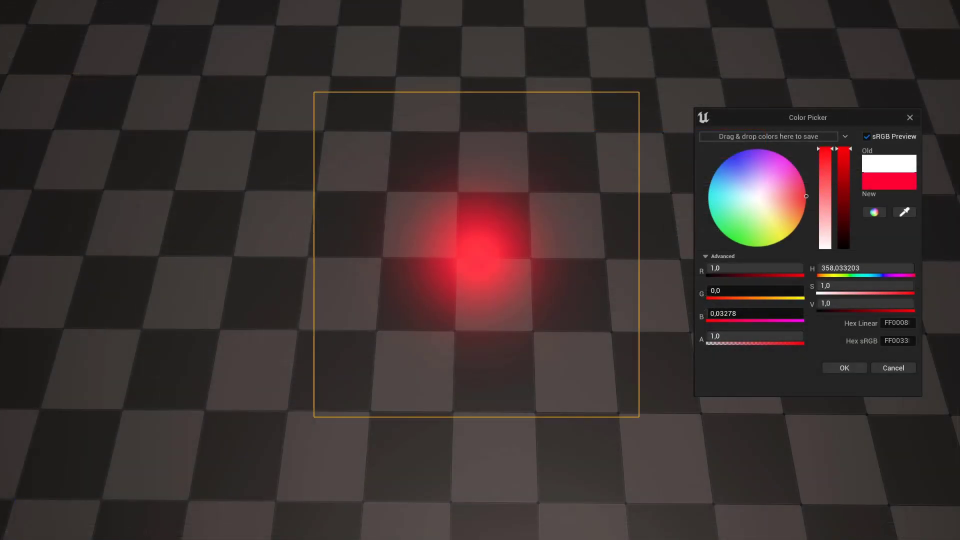
- Set the particle colour to yellow with alpha around 0.7
drag(716, 225, 787, 237)
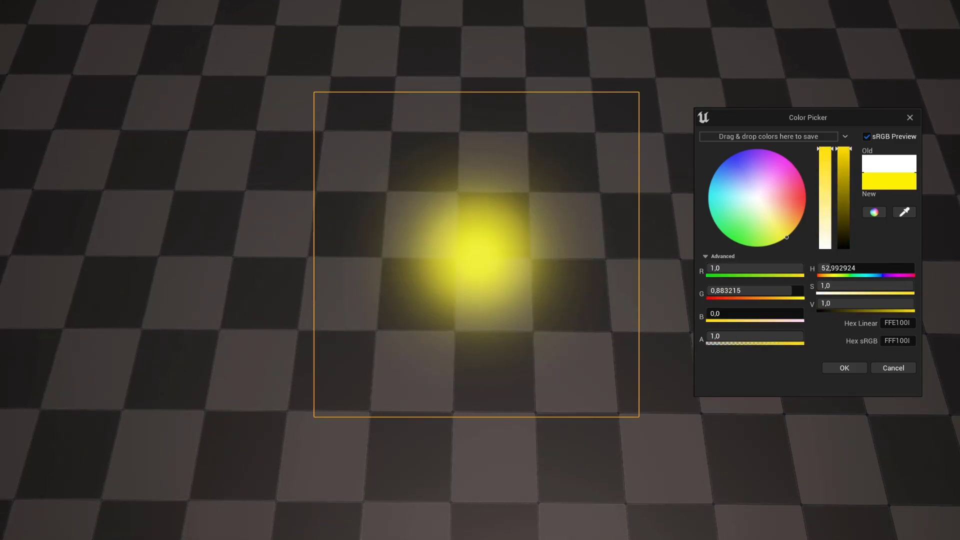
drag(801, 336, 803, 336)
drag(803, 337, 774, 336)
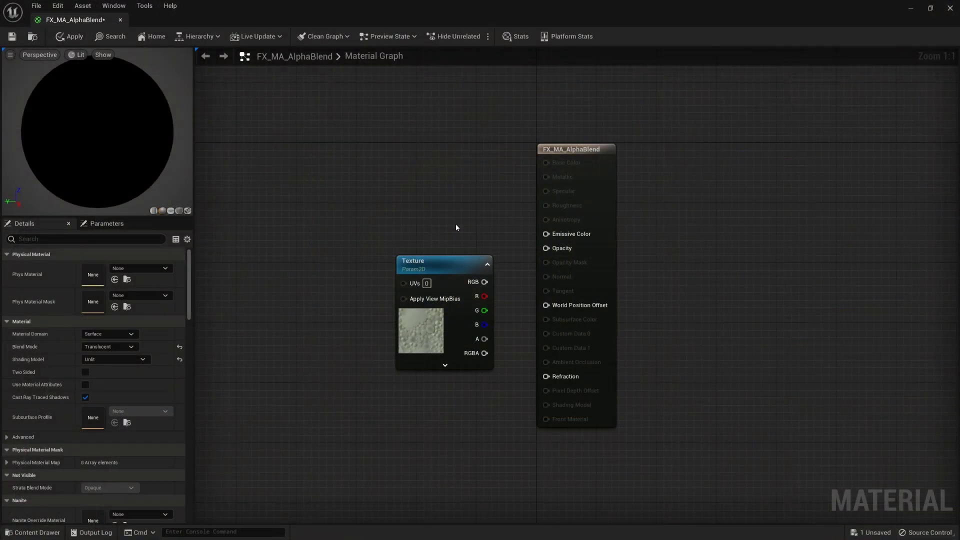
- Add a Particle Color node and wire its RGB into Emissive Color
right_click(399, 169)
text(particle color)
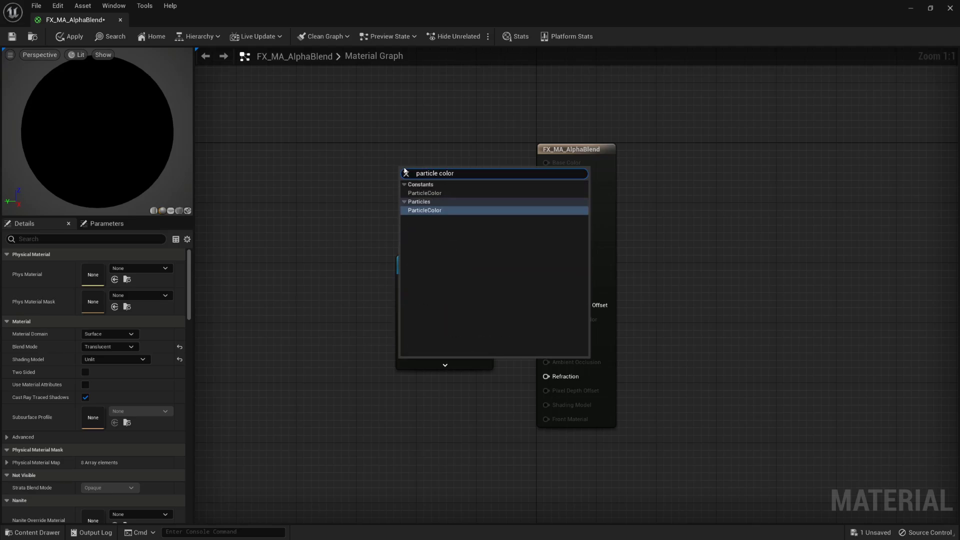
click(425, 211)
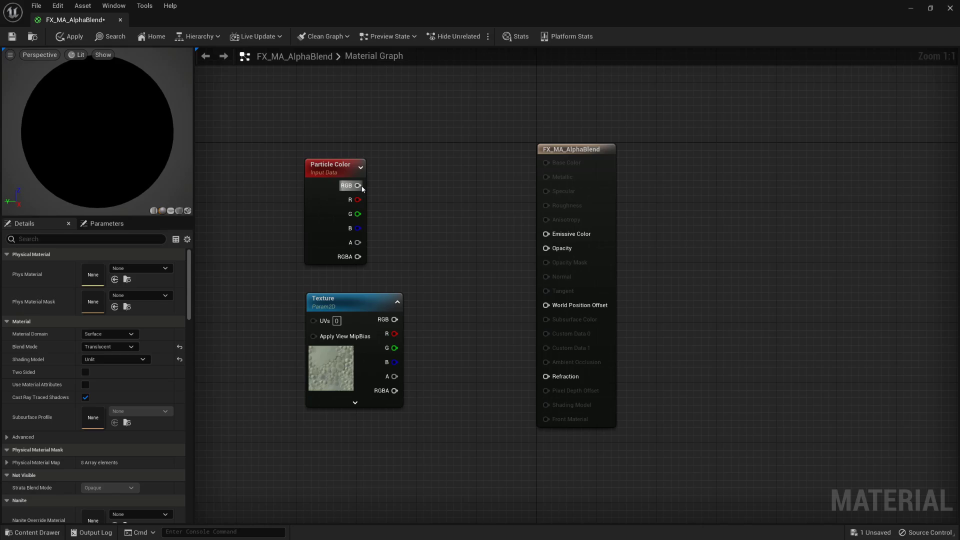
drag(358, 185, 545, 235)
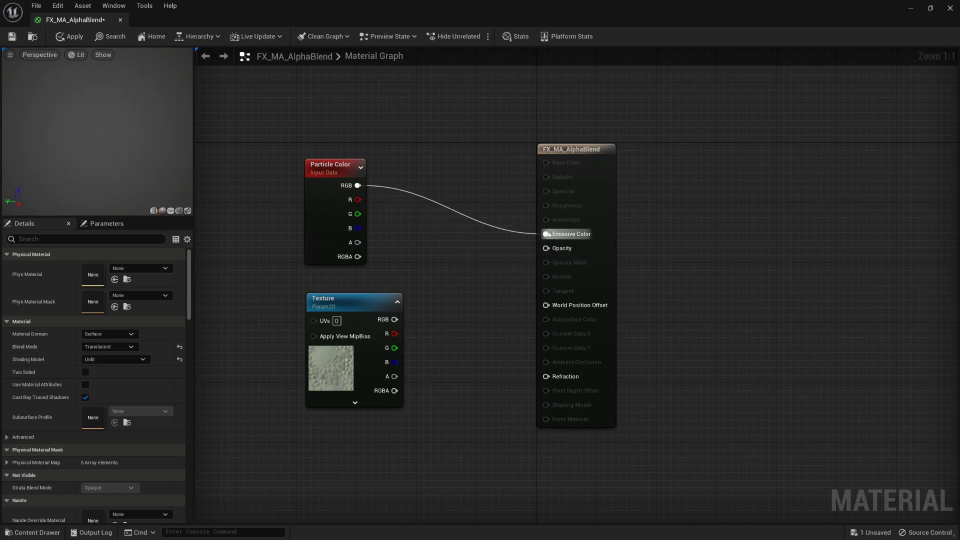
- Add a Multiply node fed by Particle Color alpha (A) and Texture RGB (B)
right_click(451, 268)
text(multi)
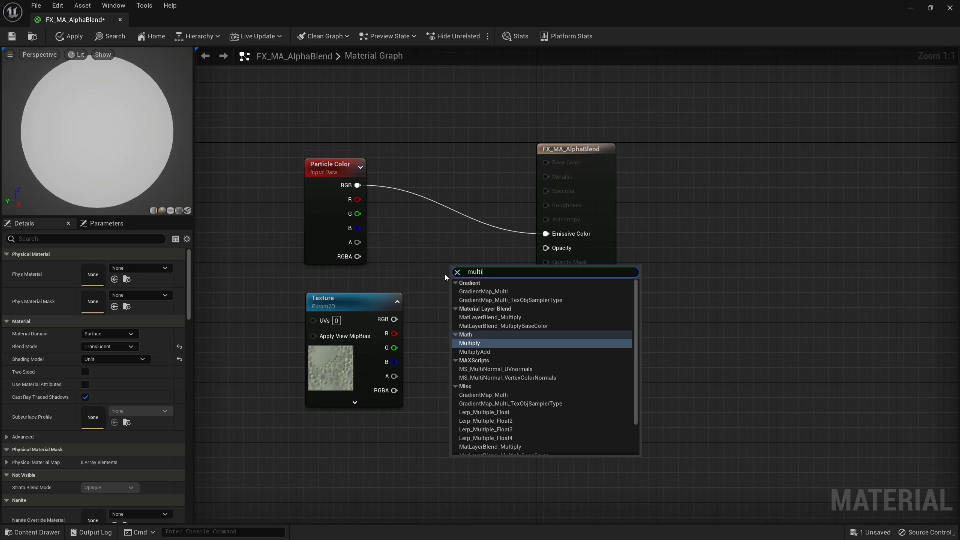
click(495, 349)
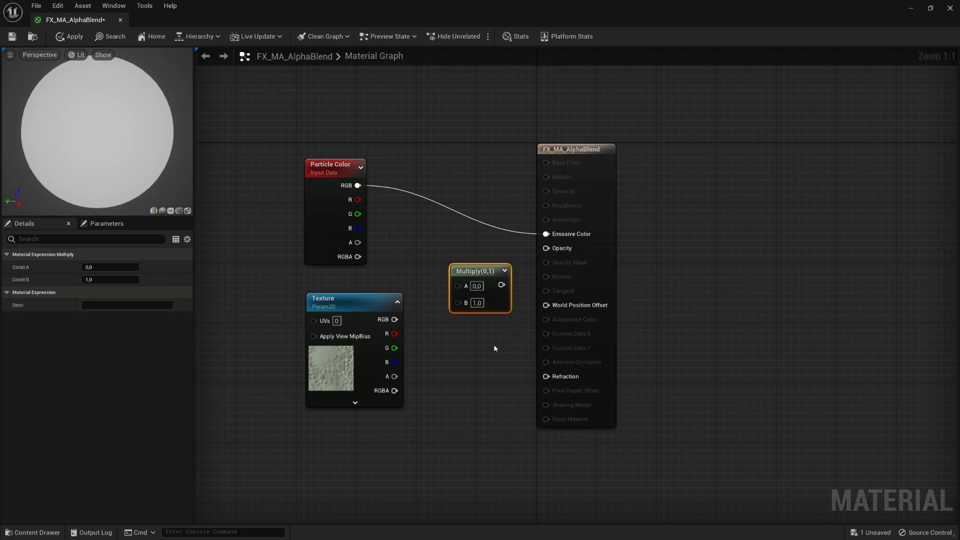
click(453, 336)
drag(357, 242, 461, 289)
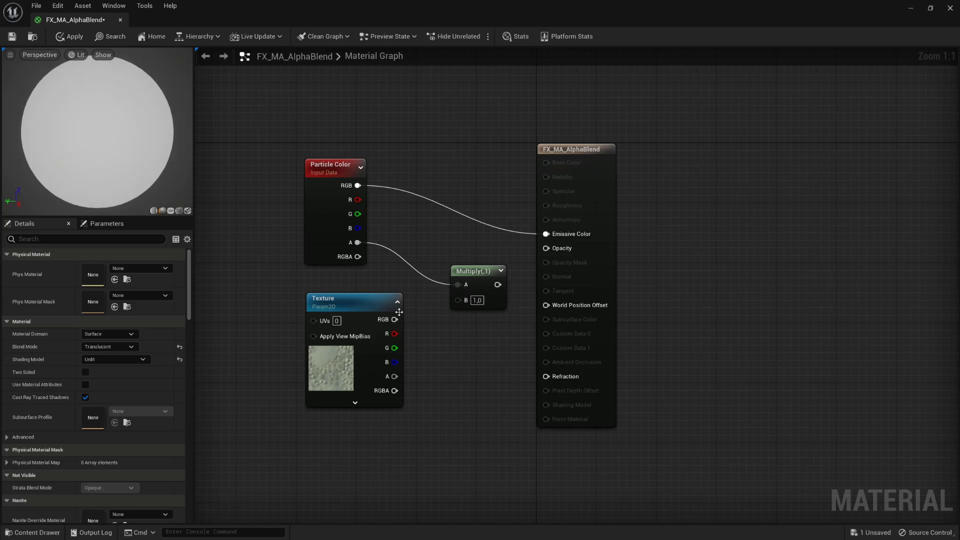
drag(395, 319, 458, 300)
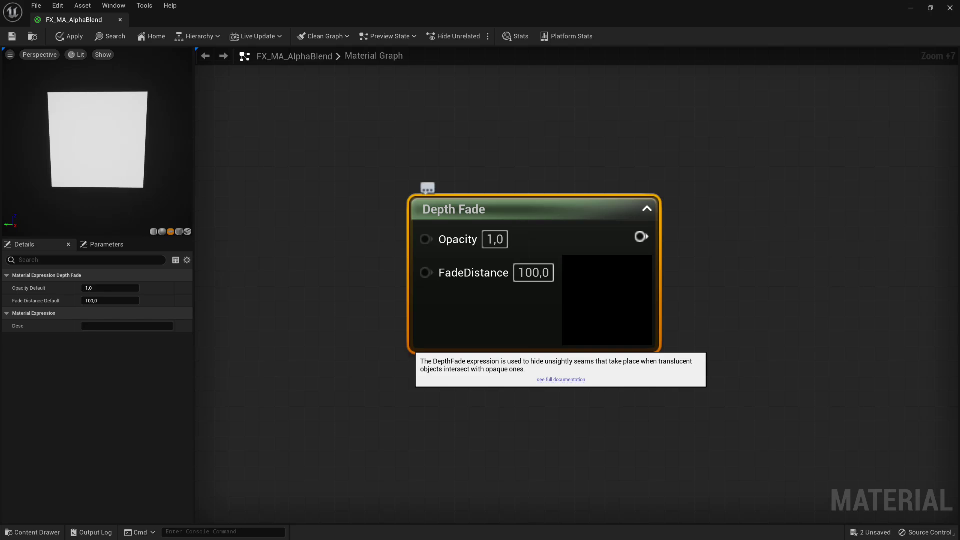
- Add a Depth Fade node beside Multiply and feed Multiply into its Opacity
right_click(522, 275)
text(de)
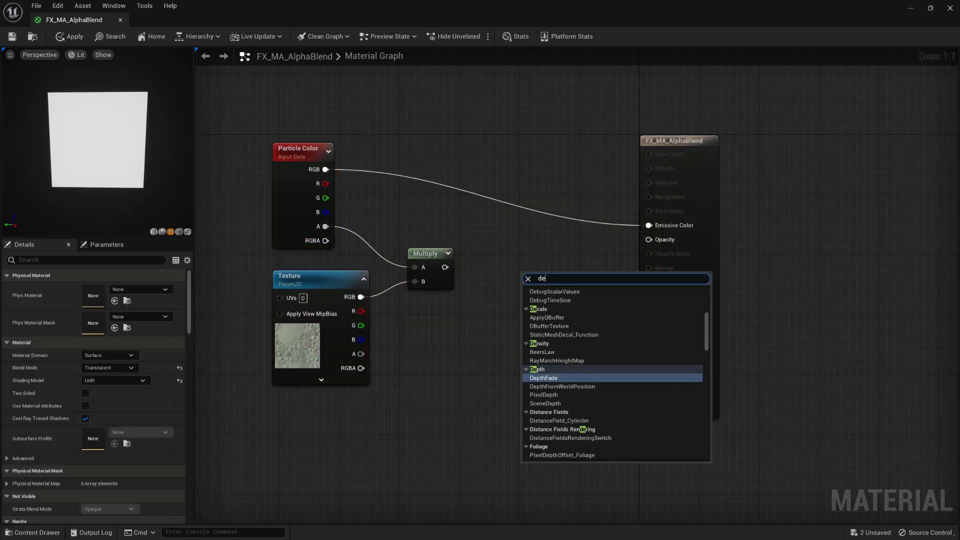
text(pth)
drag(548, 278, 502, 254)
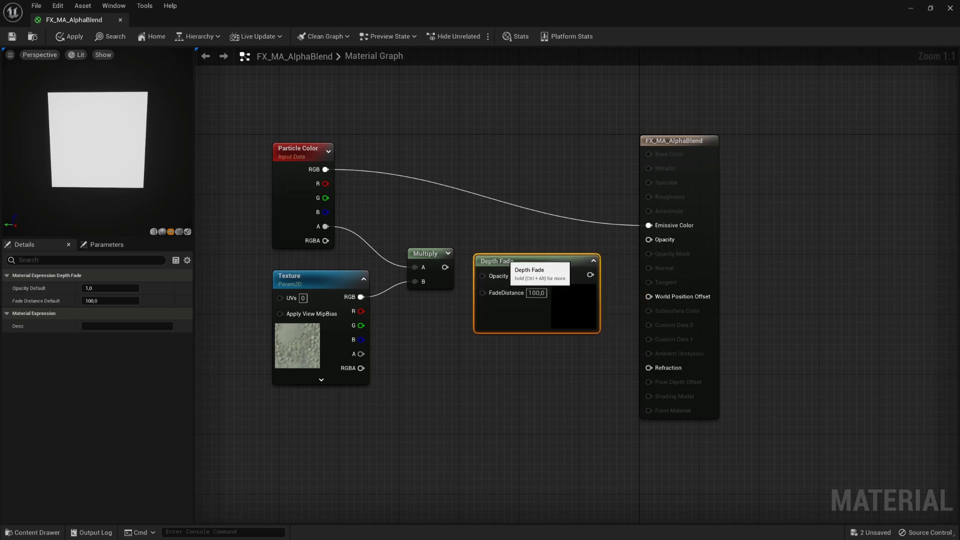
drag(445, 267, 482, 268)
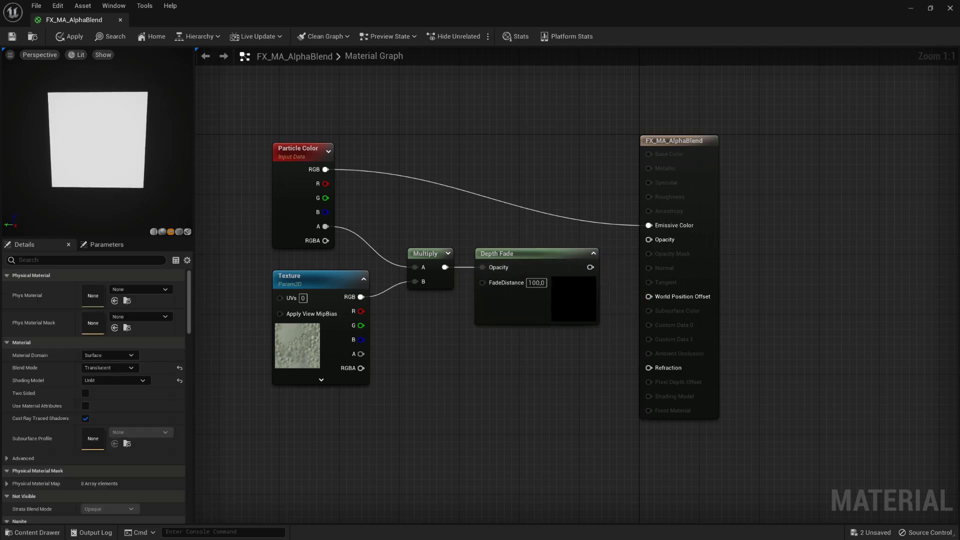
- Add a scalar parameter named Depth Fade Distance with default value 50
right_click(409, 323)
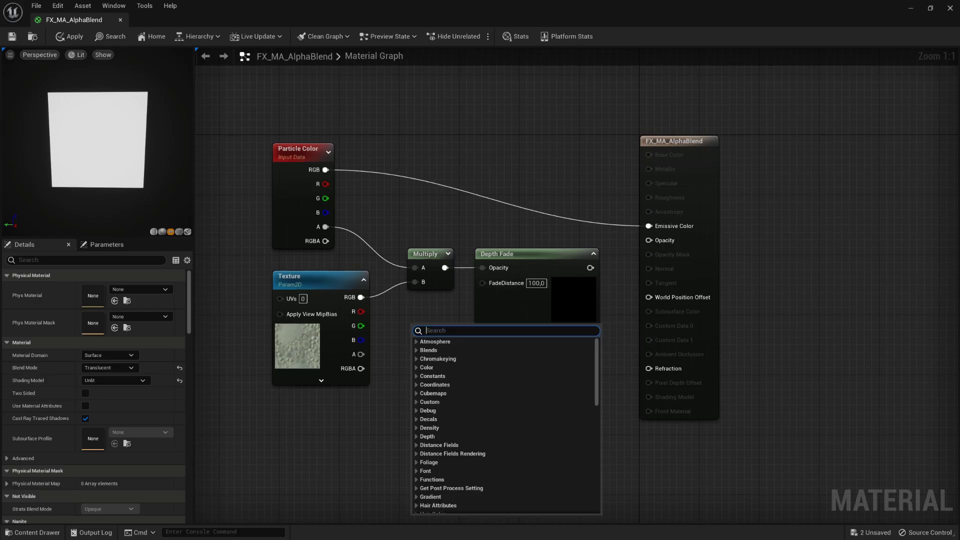
text(constant)
key(Return)
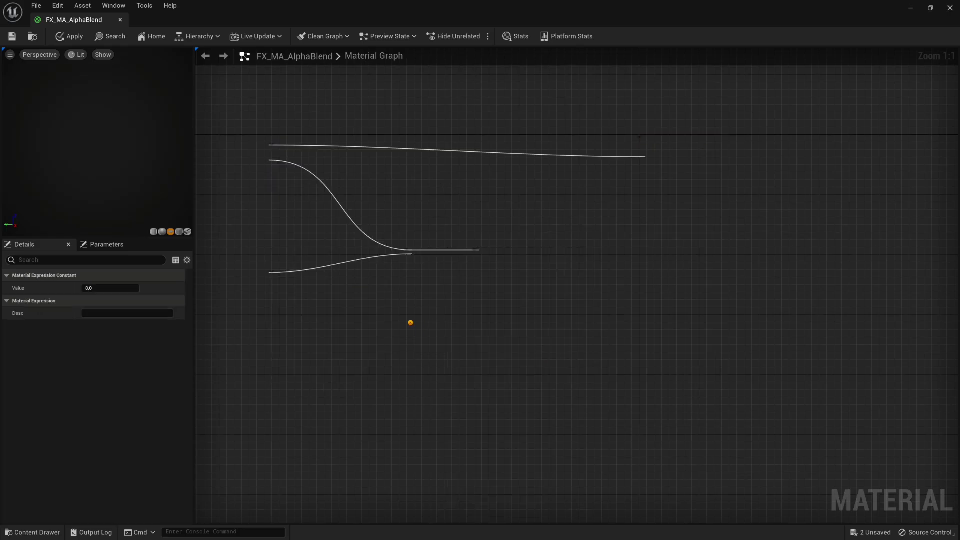
right_click(424, 331)
click(465, 351)
text(Depth Fade Distance)
key(Return)
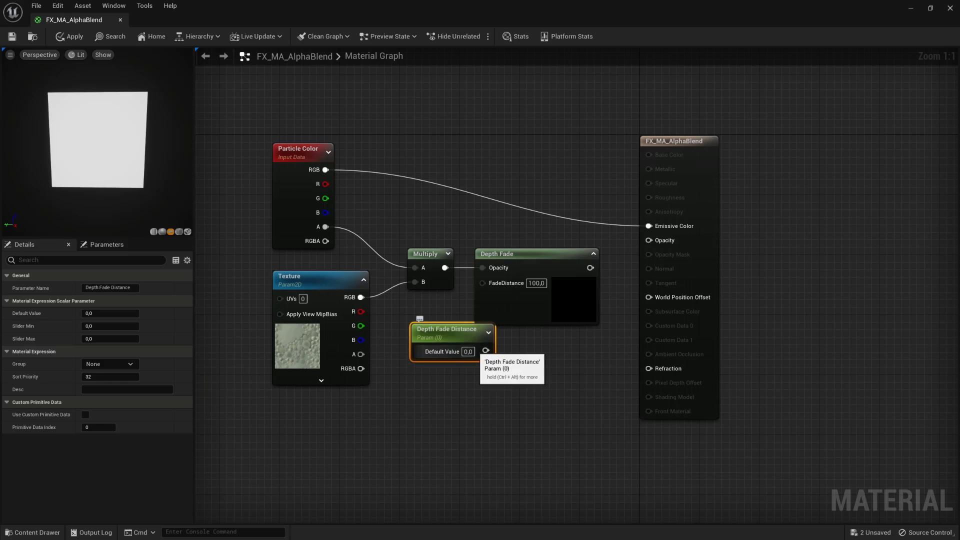
click(468, 352)
text(50)
key(Return)
- Wire Depth Fade Distance into FadeDistance and shift the result node right for space
drag(442, 331, 483, 283)
click(453, 361)
drag(523, 255, 545, 255)
click(617, 293)
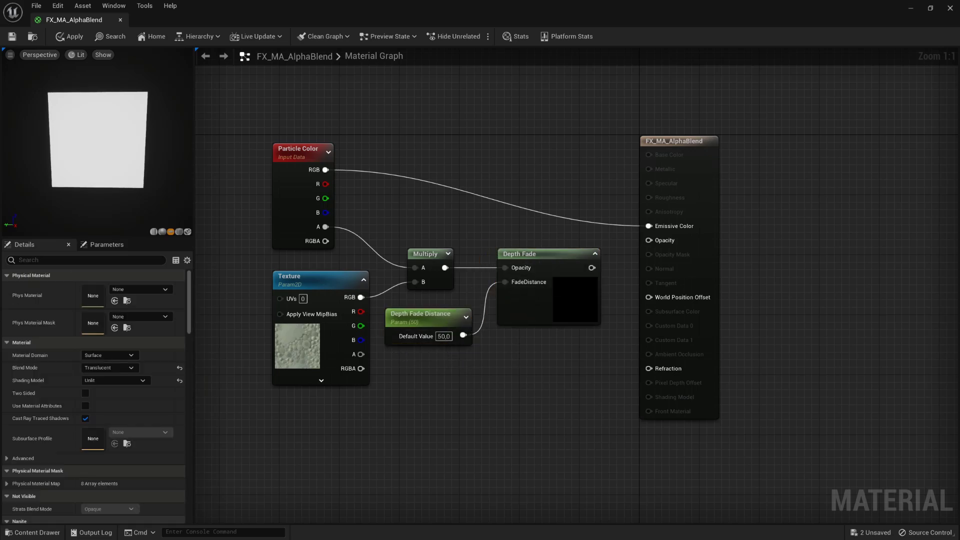
drag(685, 142, 783, 142)
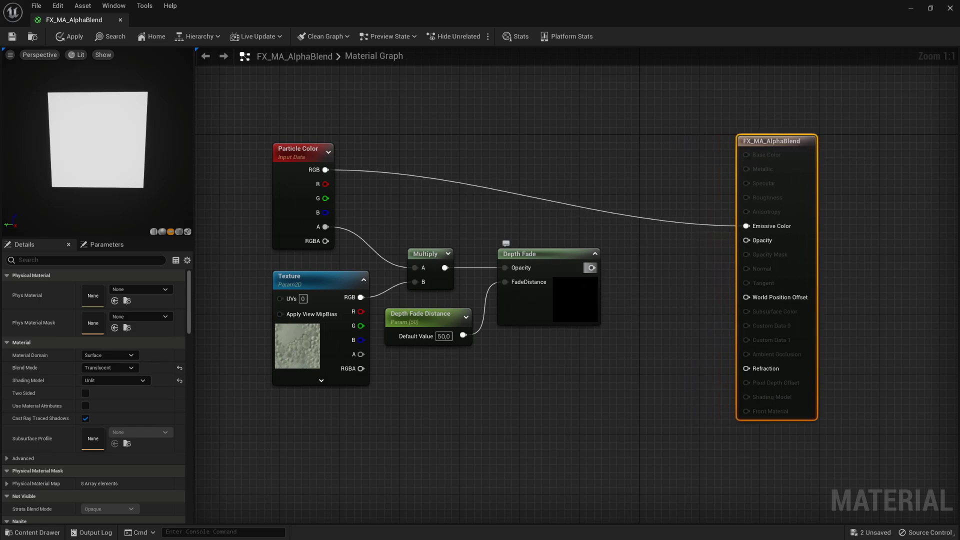
drag(591, 268, 636, 268)
- Insert a Saturate node after Depth Fade, aligned with it, and connect it to Opacity
text(saturat)
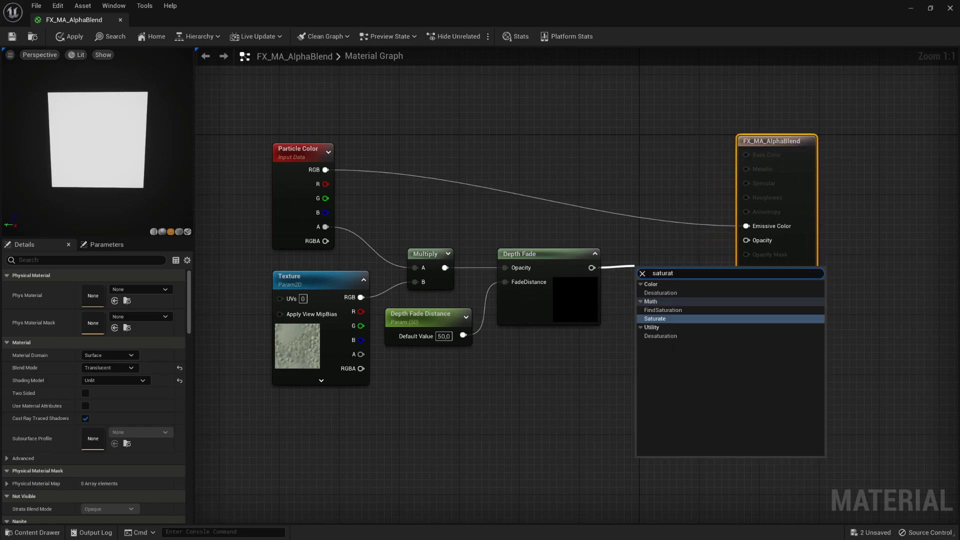
click(655, 319)
drag(659, 271, 649, 255)
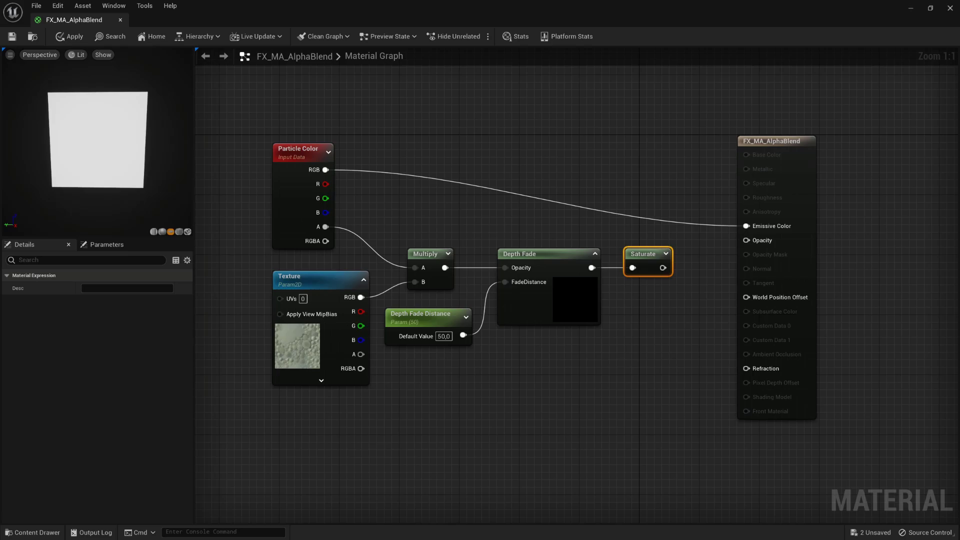
click(648, 315)
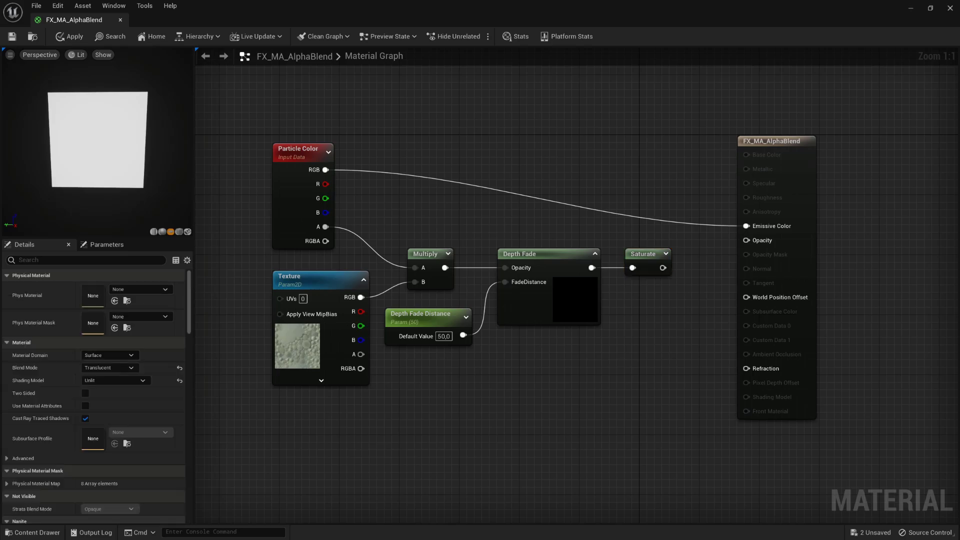
drag(662, 267, 746, 240)
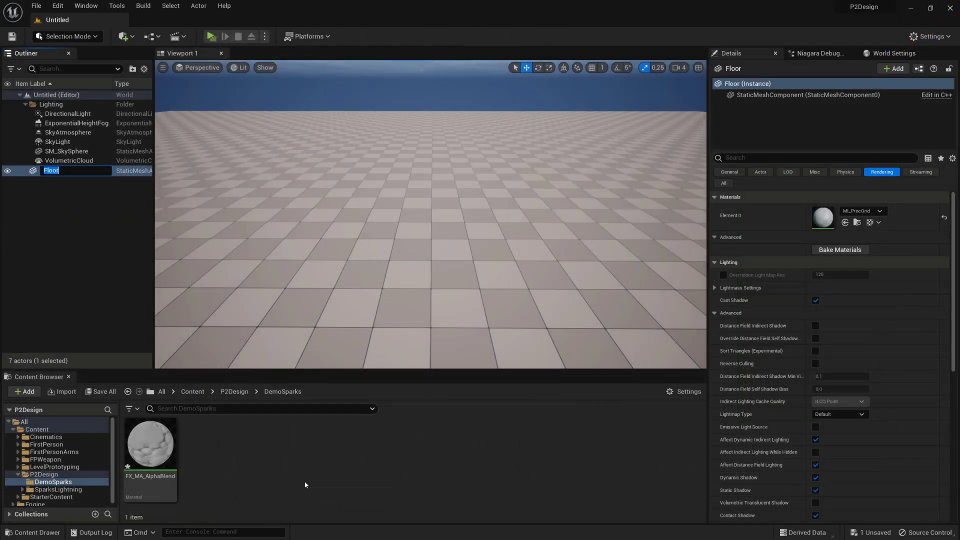
- Make a material instance of FX_MA_AlphaBlend named FX_MA_BlurredHalo
right_click(156, 451)
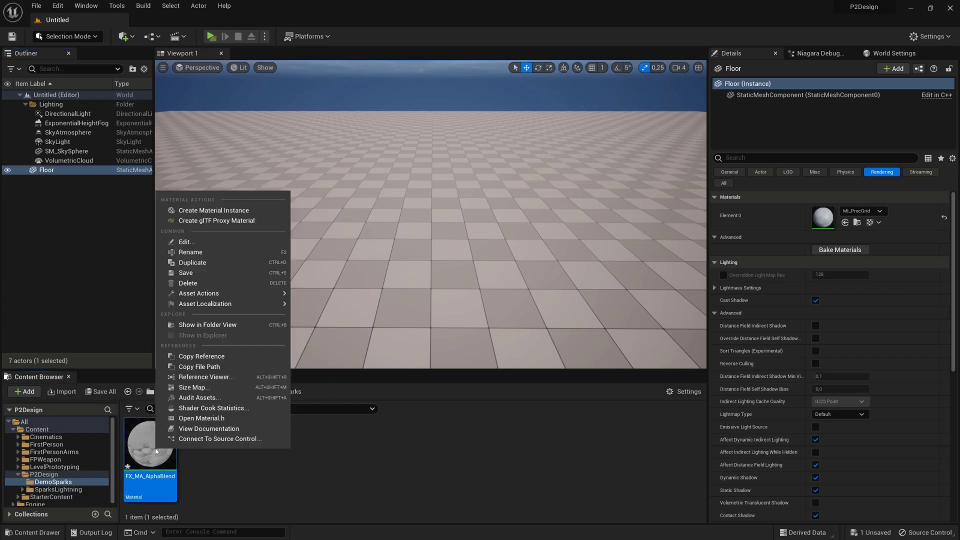
click(266, 211)
text(FX_MA_BlurredHalo)
key(Return)
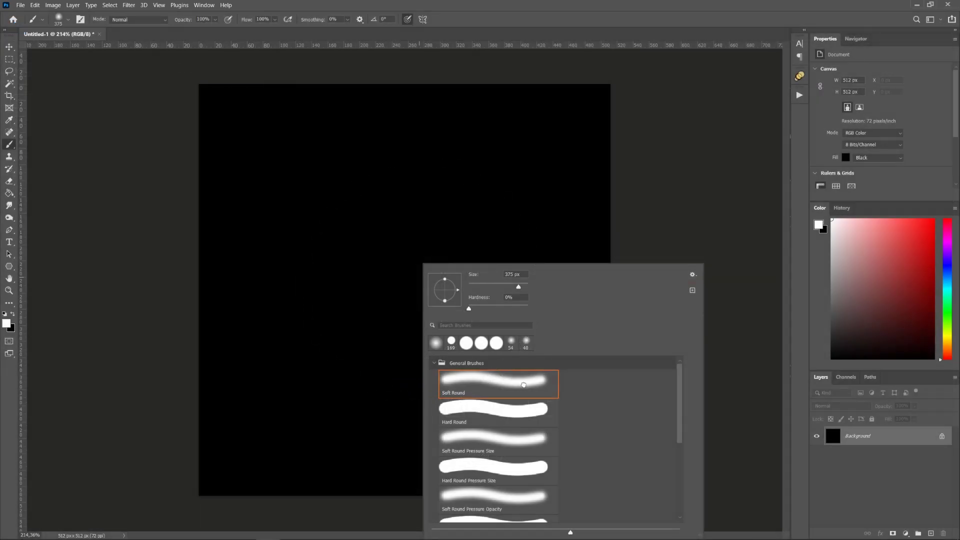
- Paint white centre dabs with ~376 px then ~145 px soft brush, and Save As
alt+right_drag(409, 292, 409, 290)
click(409, 290)
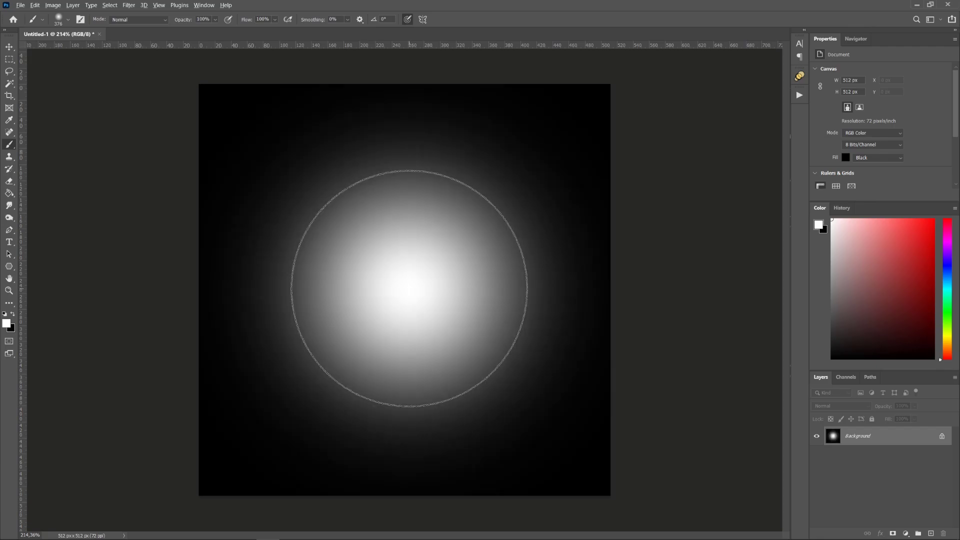
mouse_move(409, 288)
alt+right_down()
mouse_move(435, 290)
mouse_move(287, 291)
alt+right_up()
click(399, 285)
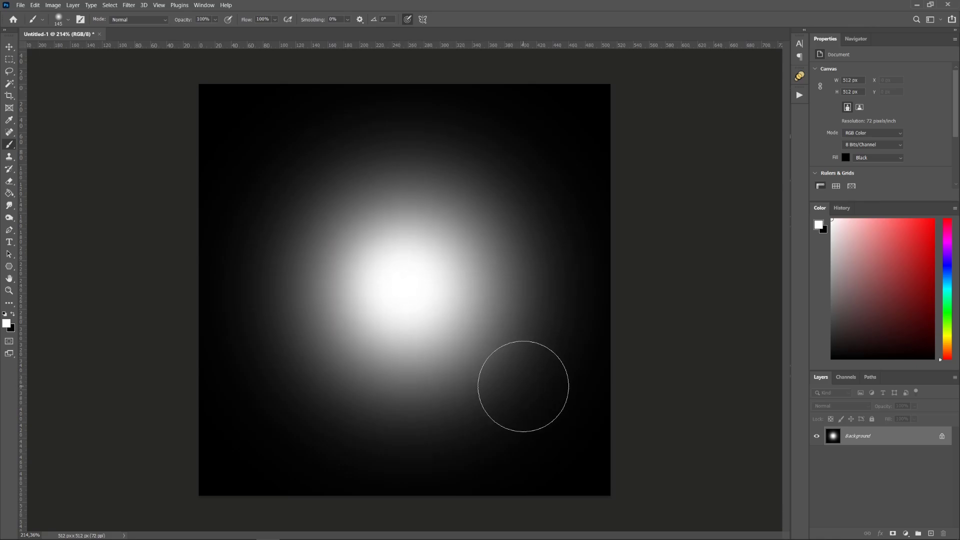
key(ctrl+shift+s)
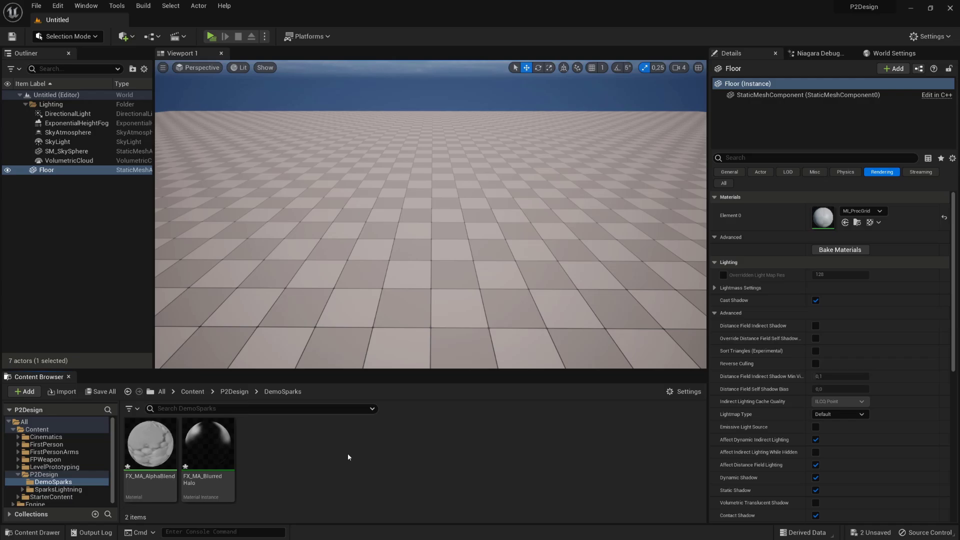
- Import FX_TX_BlurredHalo into DemoSparks and select the FX_MA_BlurredHalo instance
right_click(334, 455)
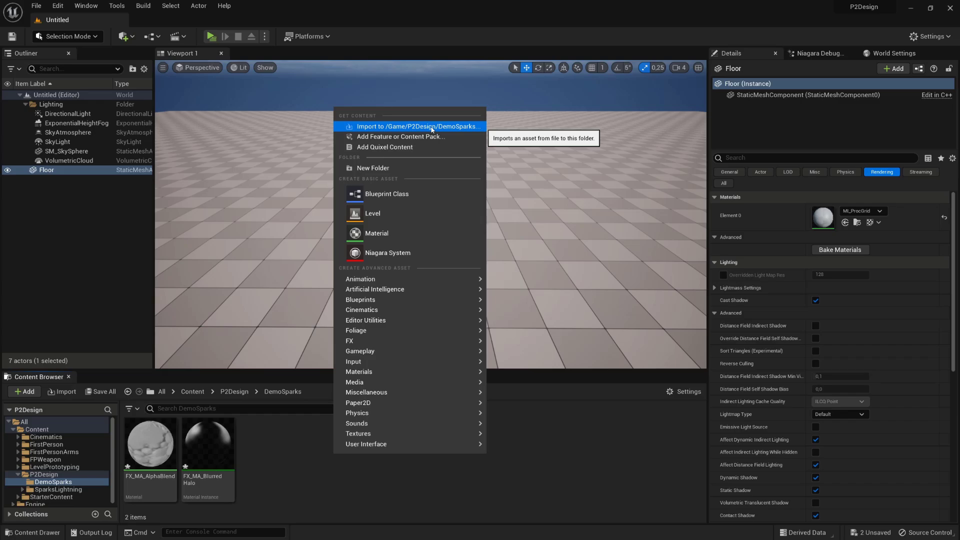
click(432, 128)
click(352, 190)
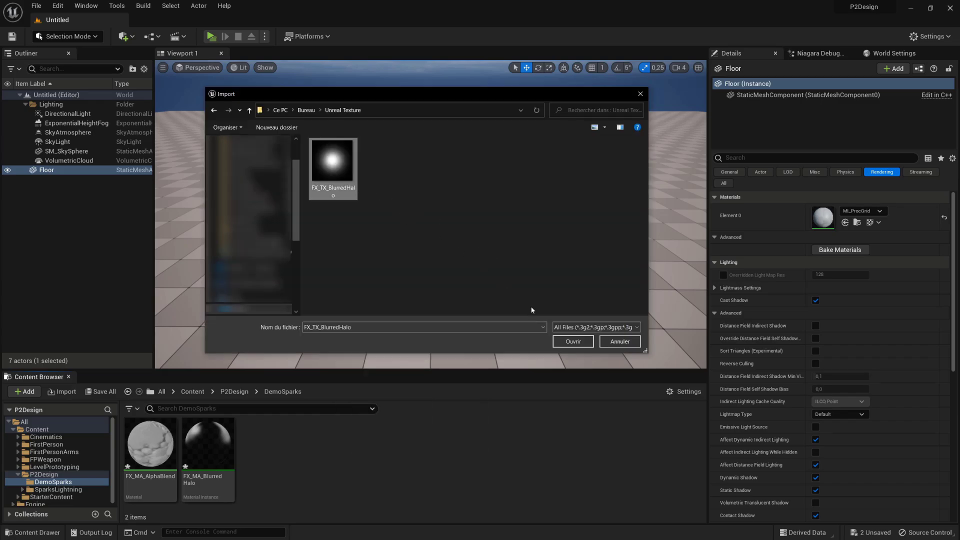
click(572, 342)
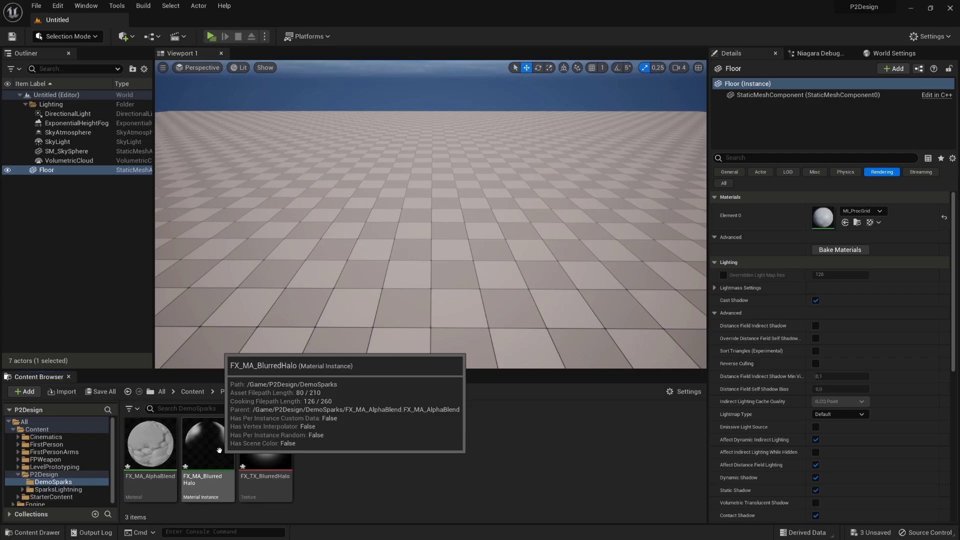
click(219, 450)
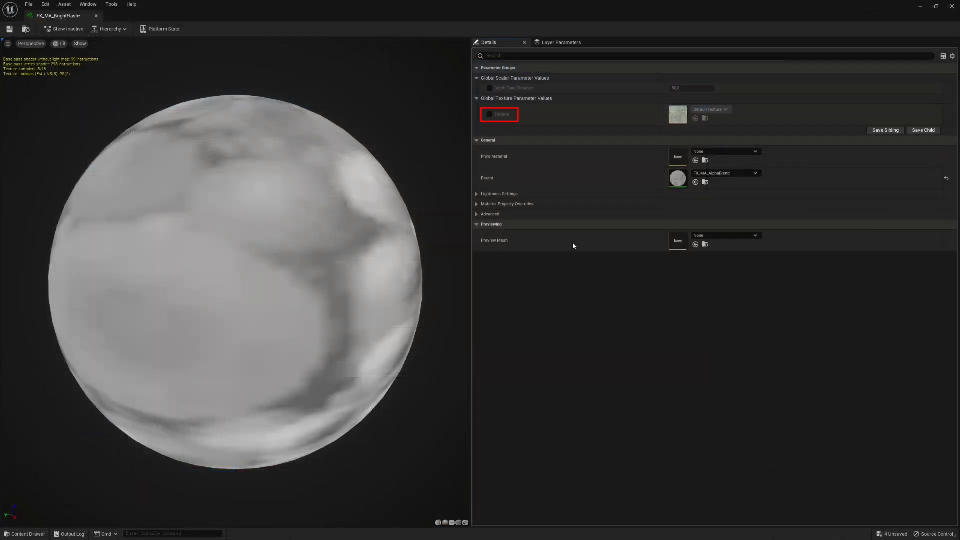
- Enable the Texture parameter override and assign FX_TX_BlurredHalo to it
click(489, 114)
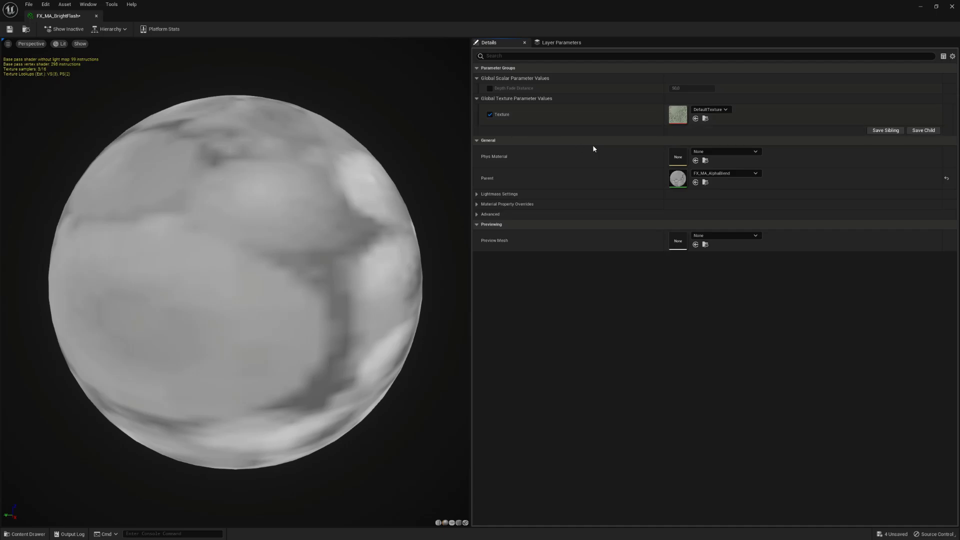
click(724, 110)
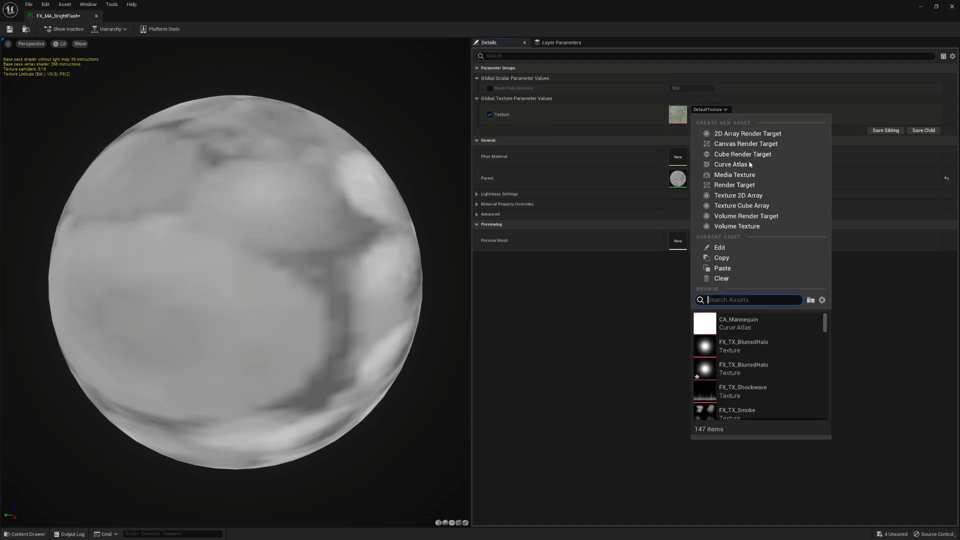
click(799, 346)
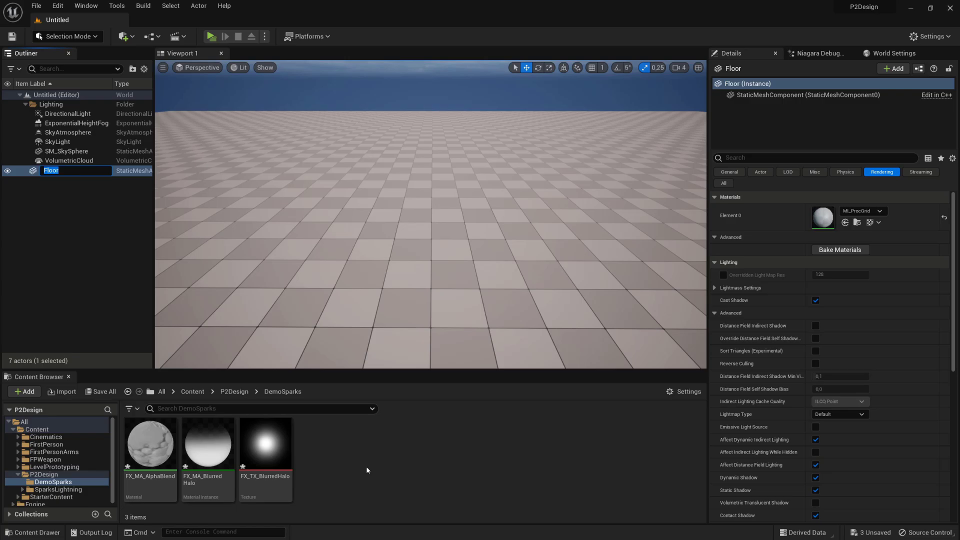
- Create an empty Niagara system named FX_SmokePuffs in DemoSparks and open it for editing
right_click(366, 469)
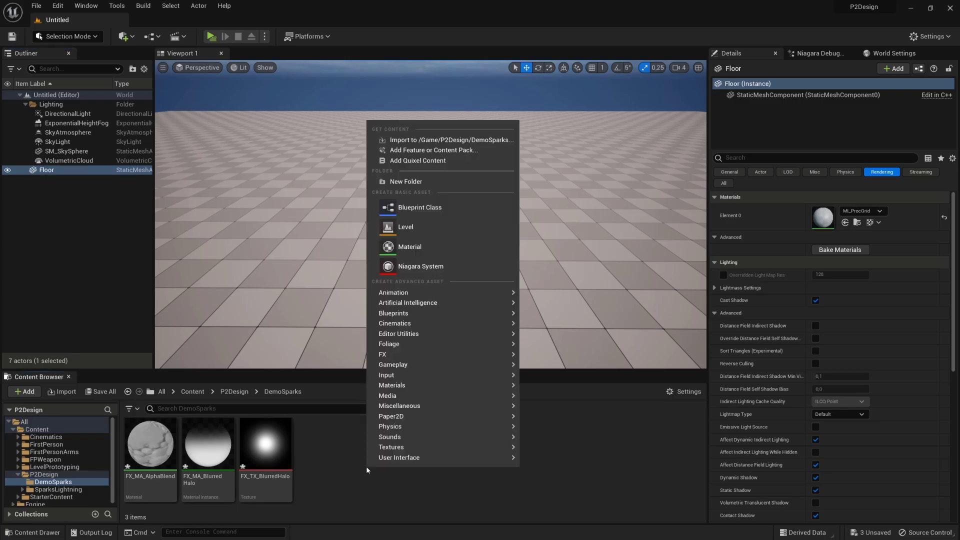
click(491, 266)
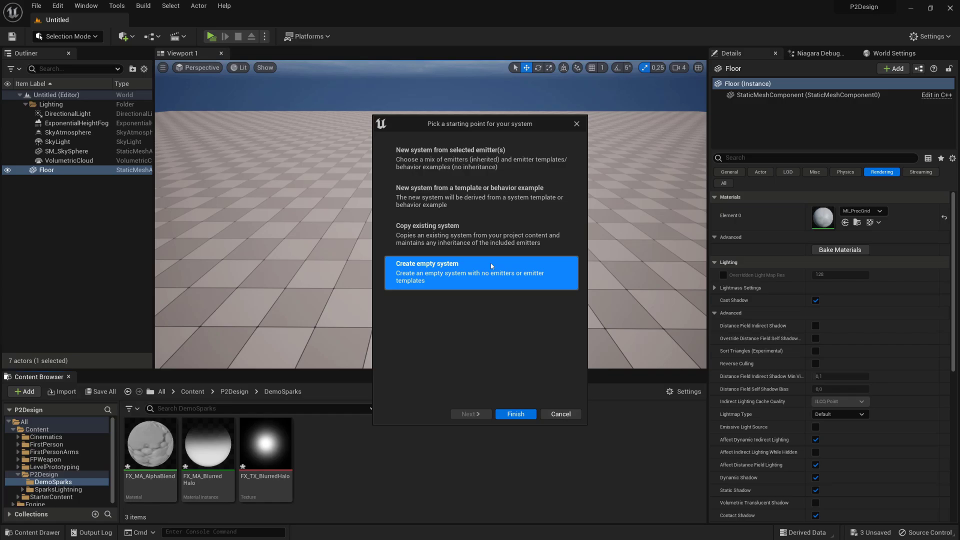
click(515, 414)
double_click(266, 446)
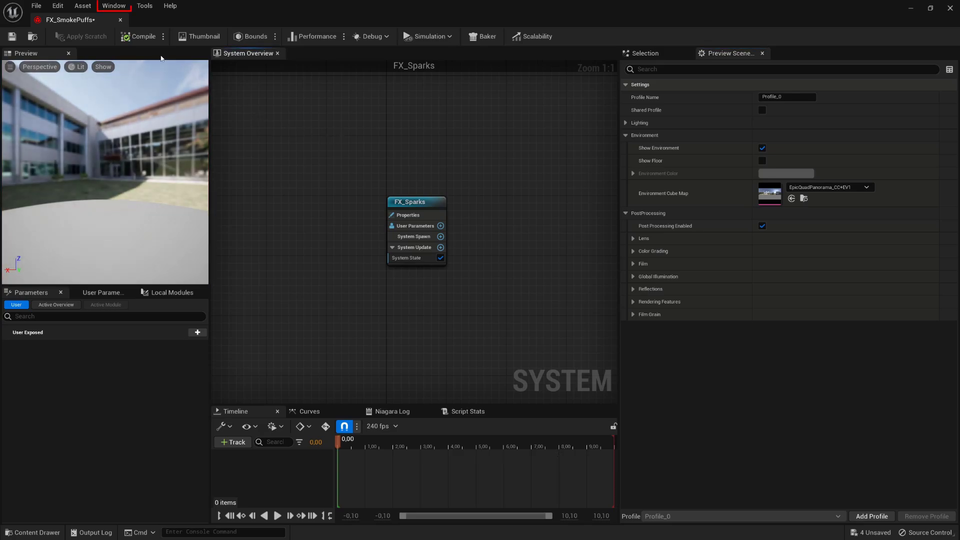
- Hide the preview scene's environment and set a new environment colour
click(124, 5)
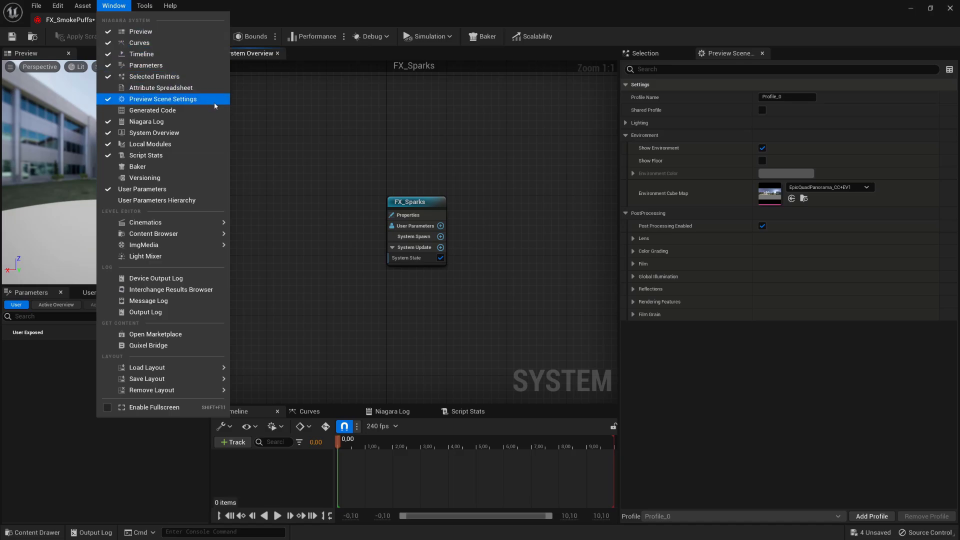
click(485, 164)
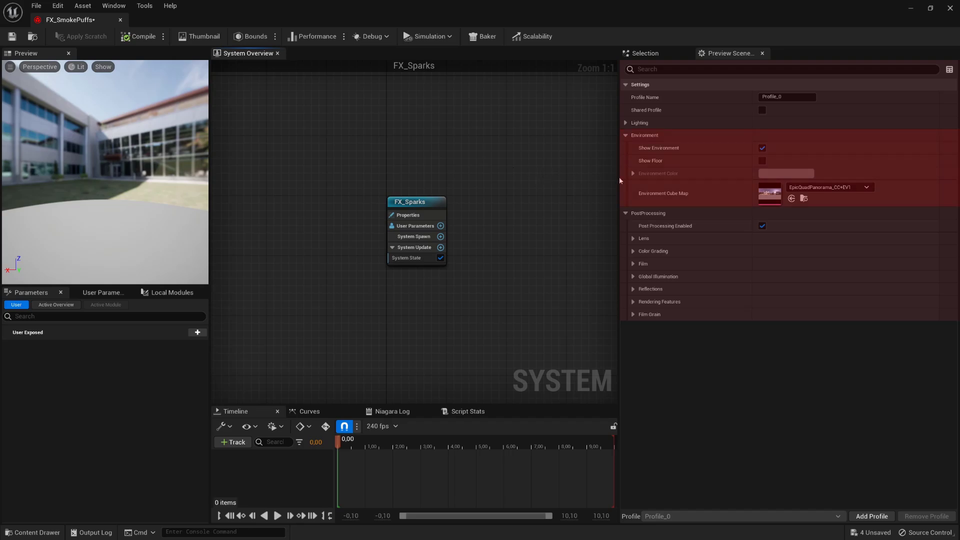
click(762, 149)
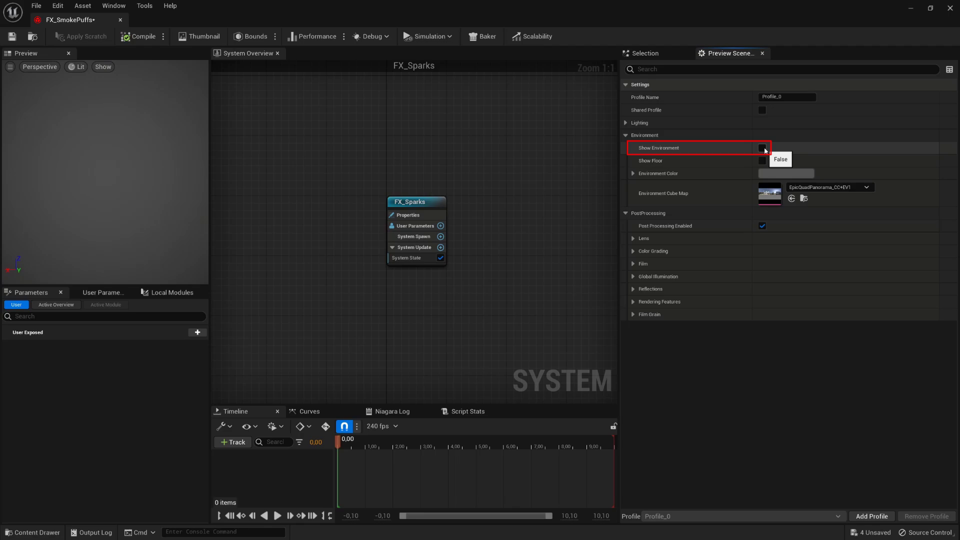
click(778, 173)
click(706, 410)
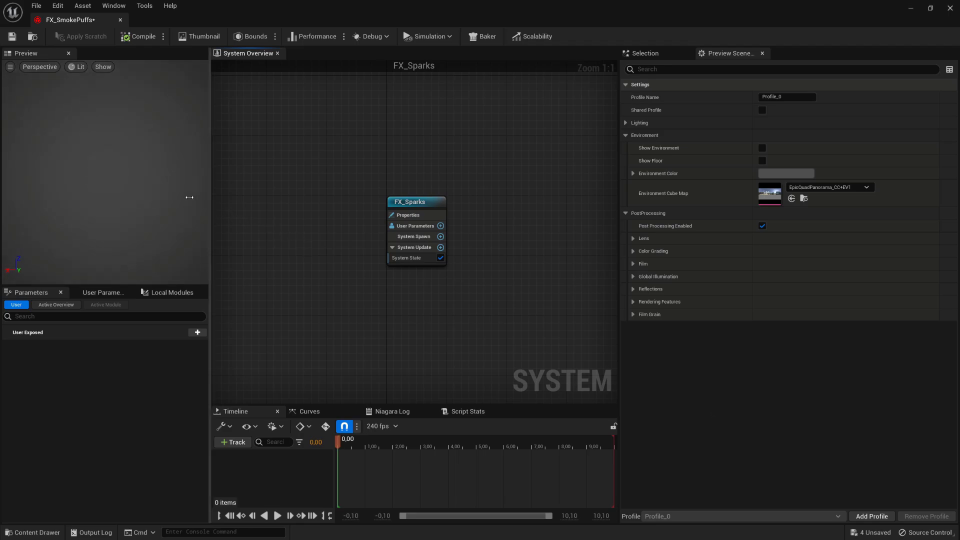
- In the Lit view options, disable auto exposure and set EV100 to 0,0
click(77, 66)
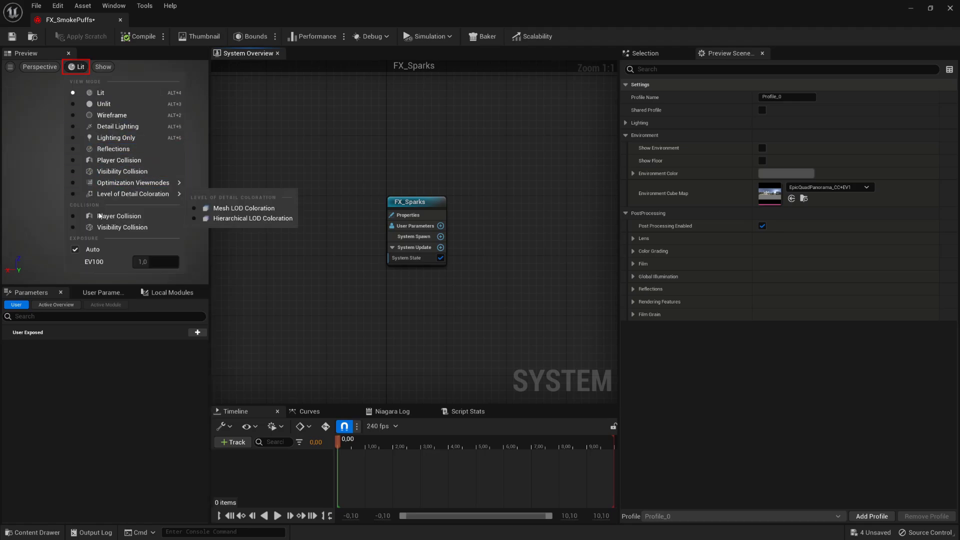
click(75, 249)
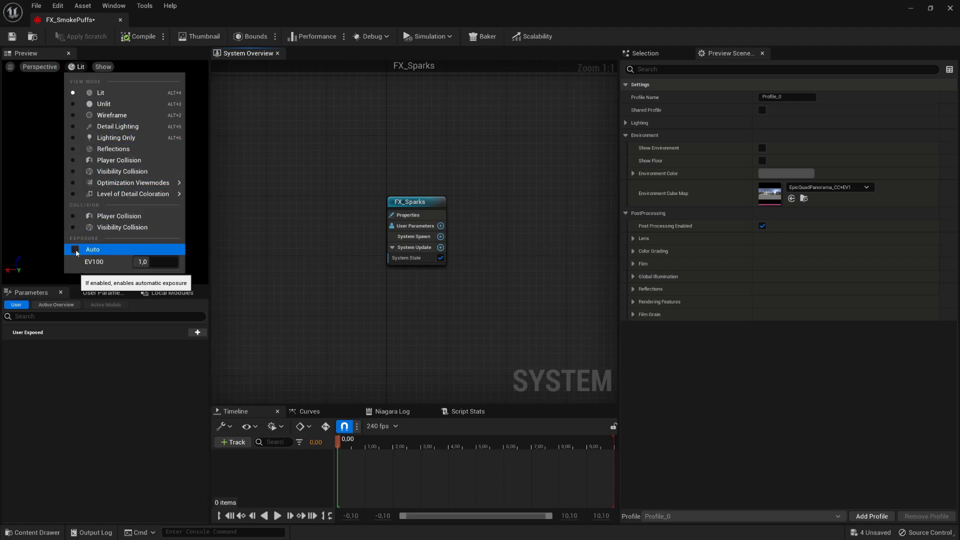
click(150, 262)
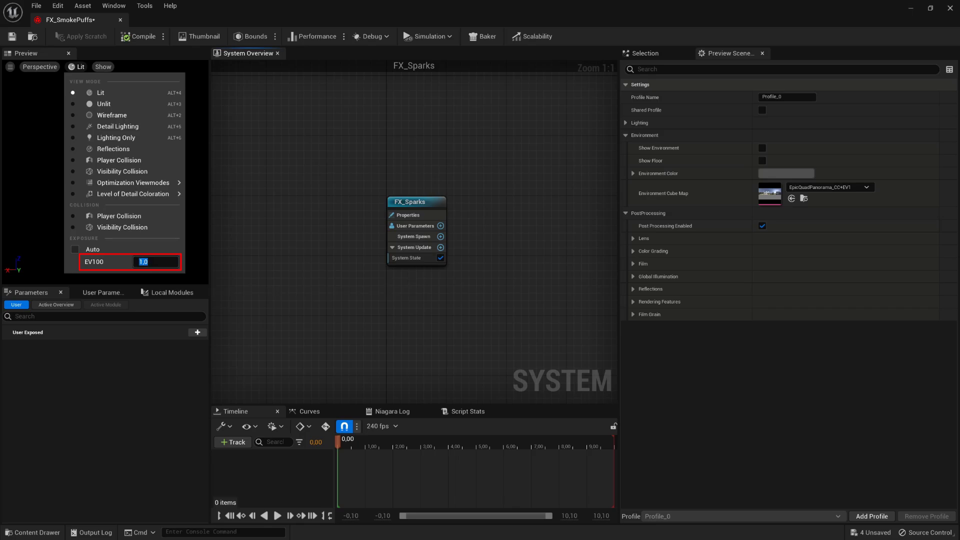
click(254, 243)
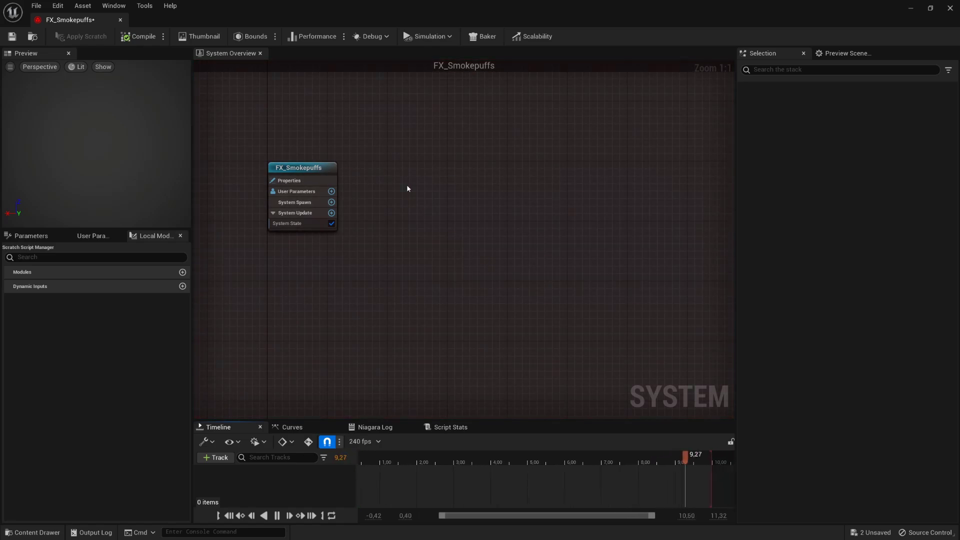
- Add a Simple Sprite Burst emitter to FX_Smokepuffs
right_click(407, 188)
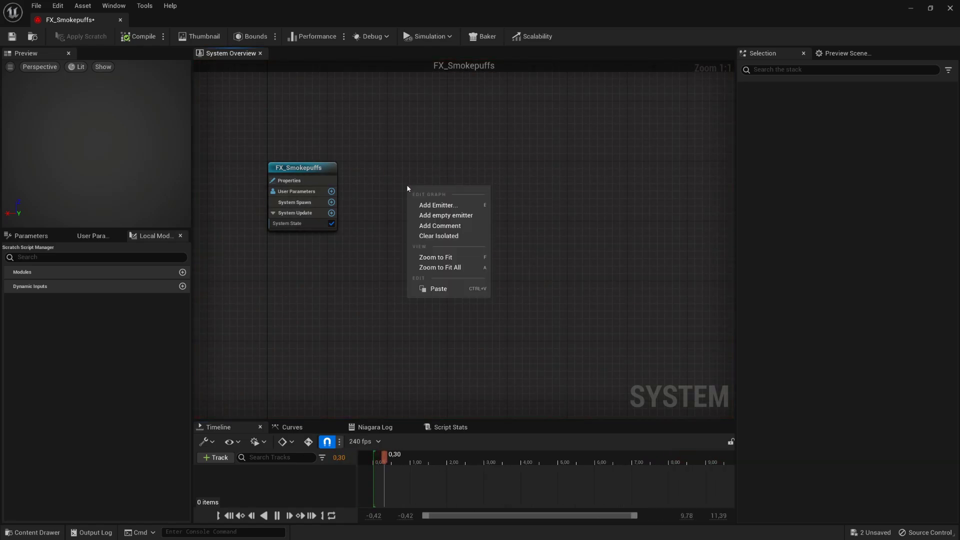
click(481, 209)
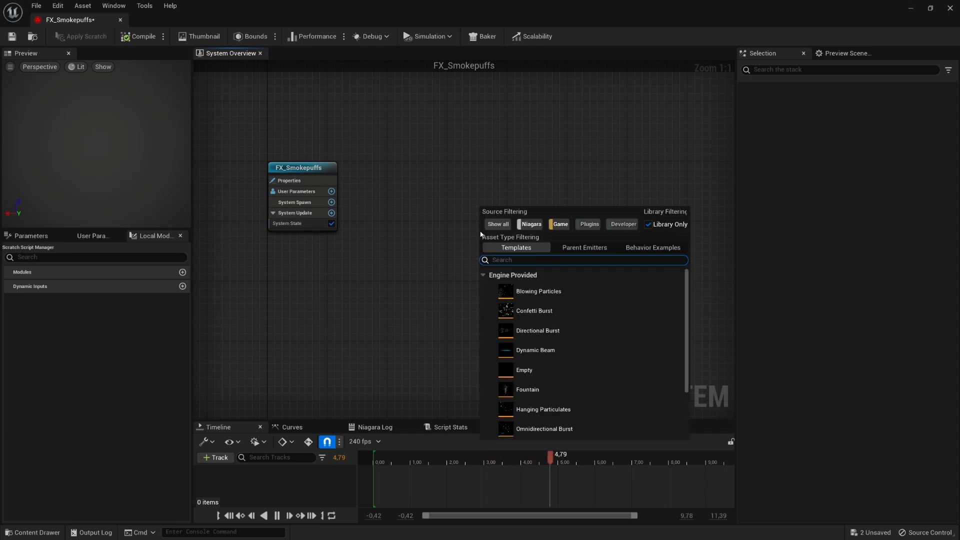
scroll(605, 335, down, 3)
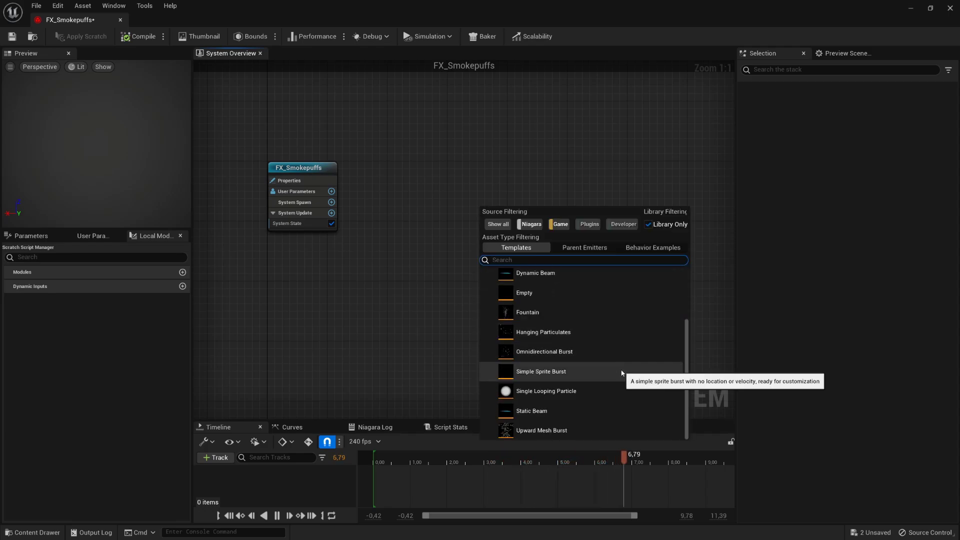
click(621, 373)
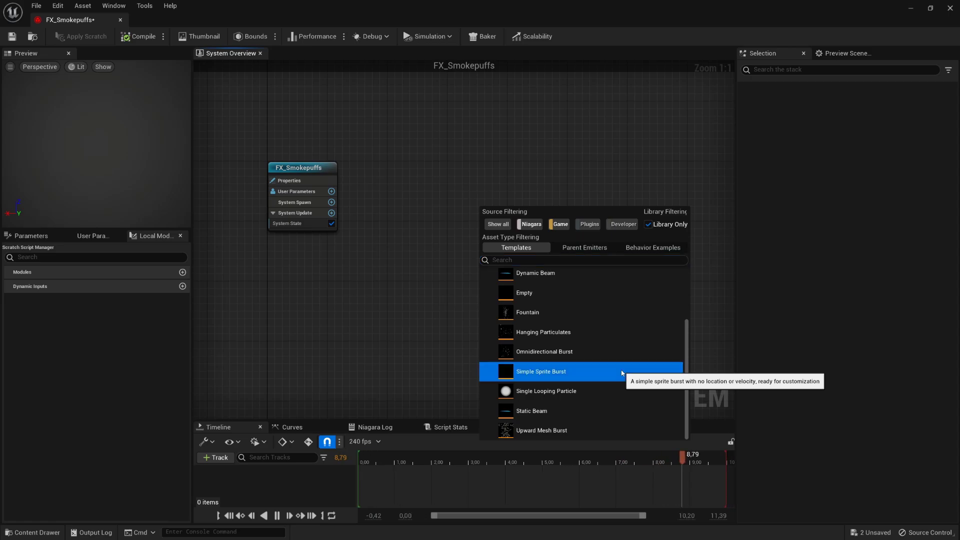
double_click(621, 373)
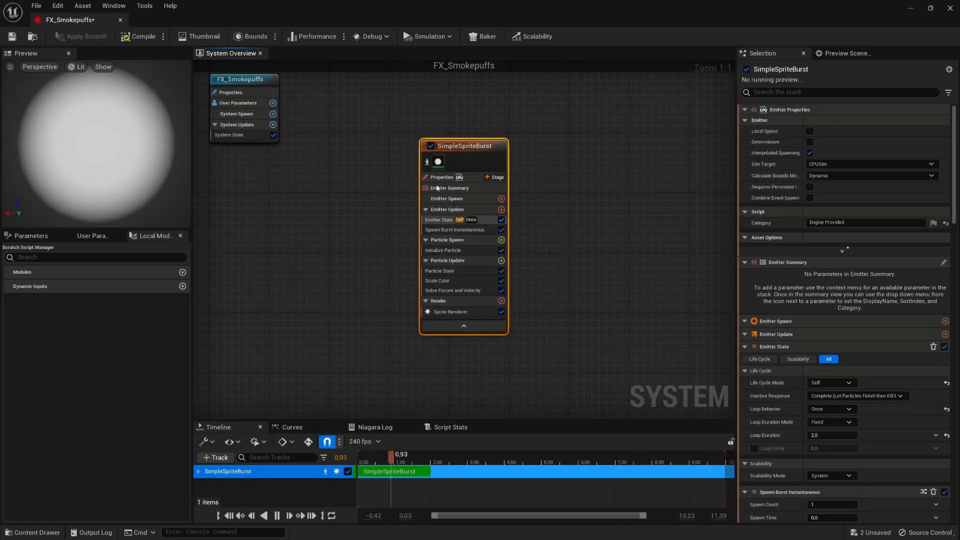
- Set the emitter's Emitter State Life Cycle Mode to System
click(535, 207)
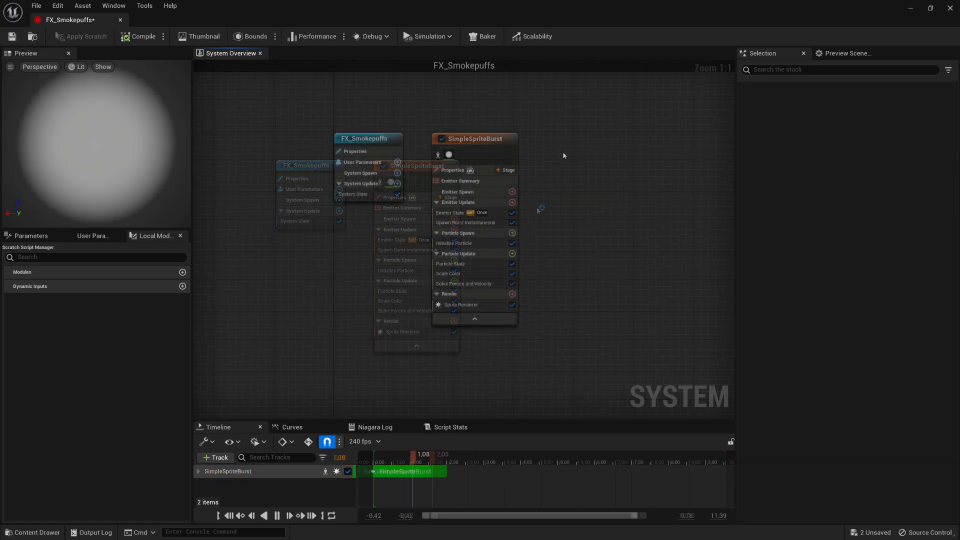
click(497, 214)
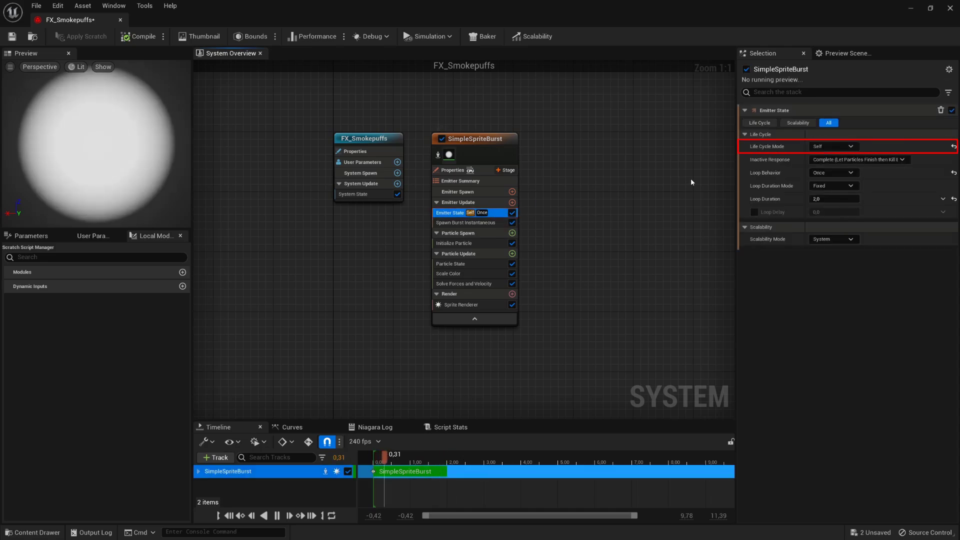
click(844, 147)
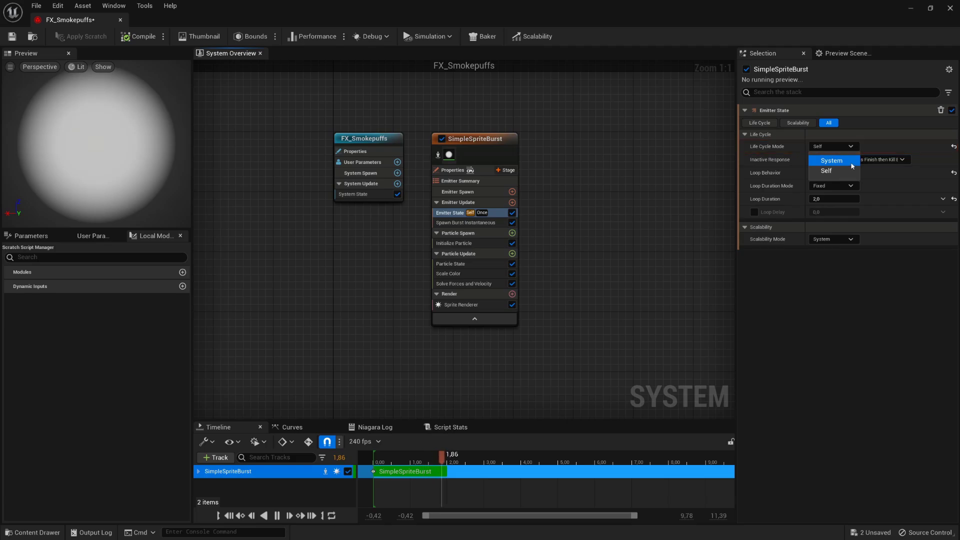
click(850, 162)
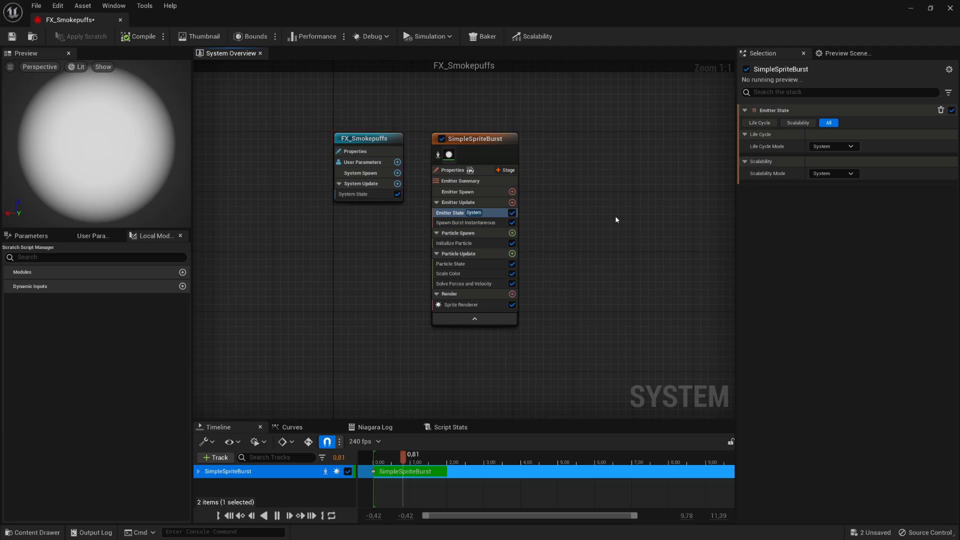
- In Initialize Particle, set the particle Lifetime to 0,2
click(481, 243)
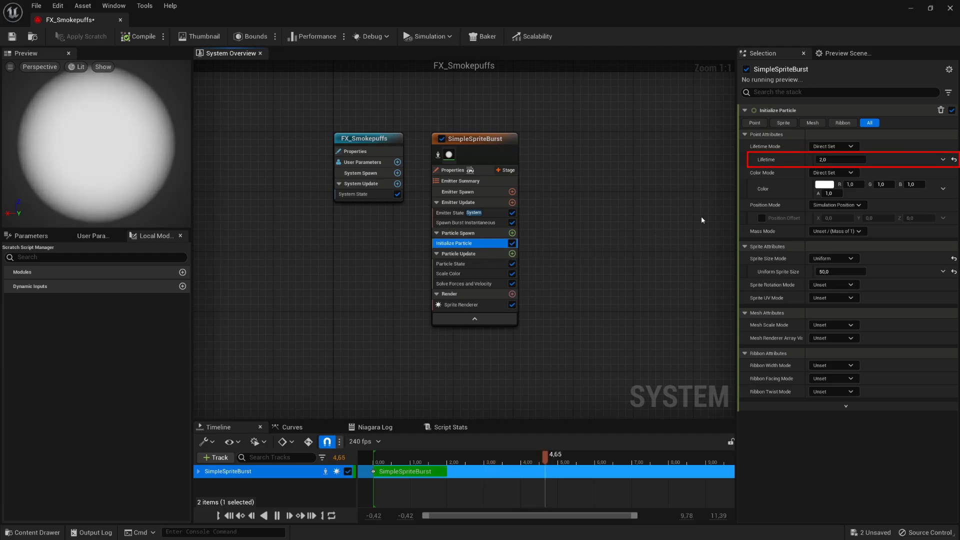
click(850, 159)
text(0,2)
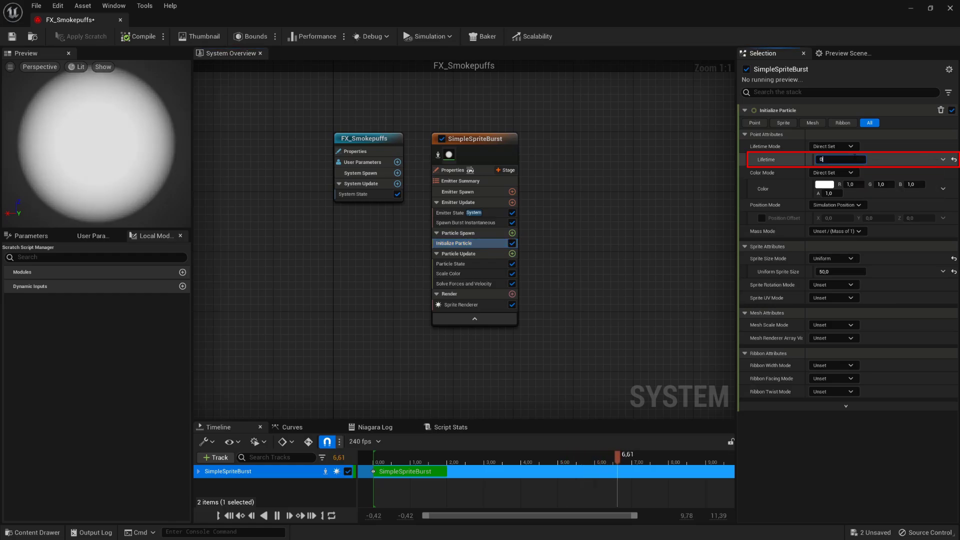
key(Return)
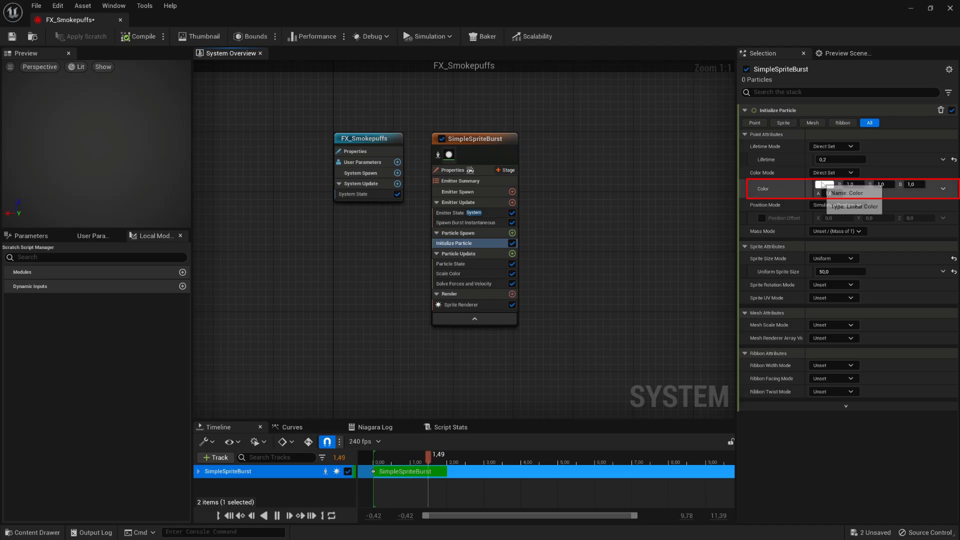
- Give the particle colour a warm pale-orange tone with alpha 0,5
click(823, 185)
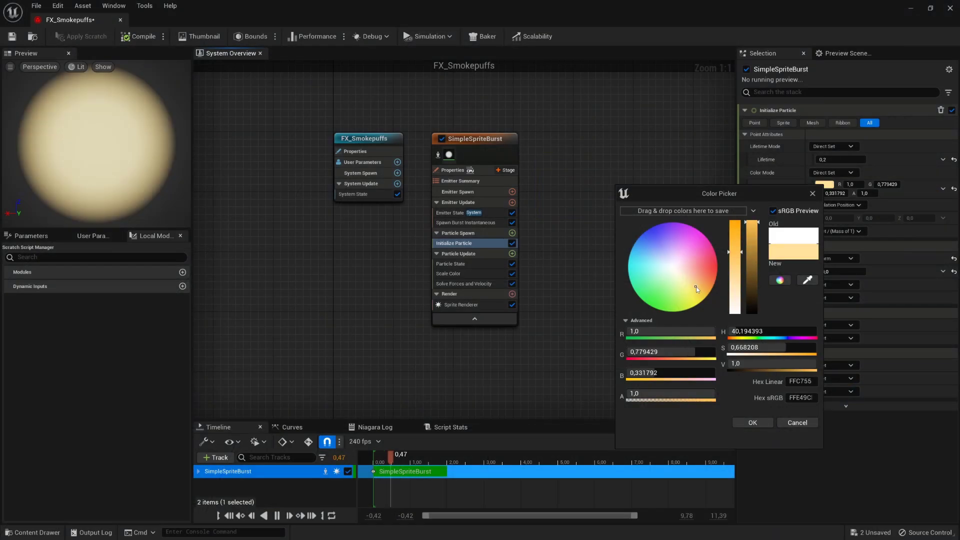
drag(737, 258, 737, 261)
click(748, 422)
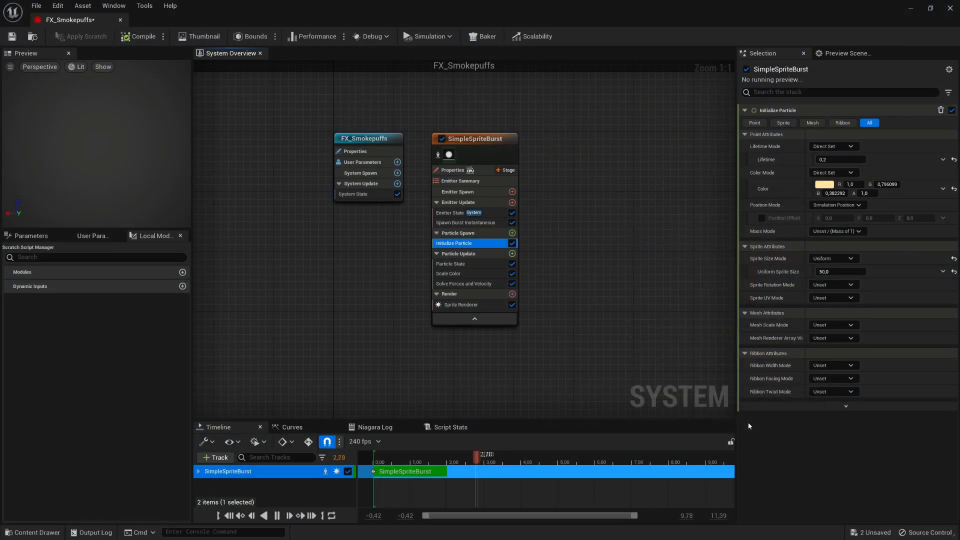
click(869, 193)
text(0,5)
key(Return)
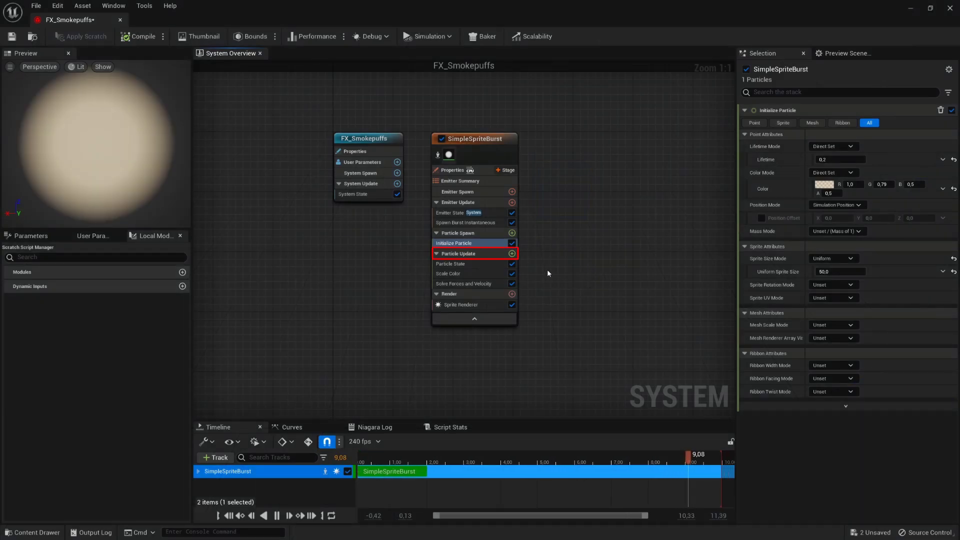
- Add a Scale Sprite Size module to Particle Update using the Smooth Ramp Down curve template
click(513, 254)
text(scale)
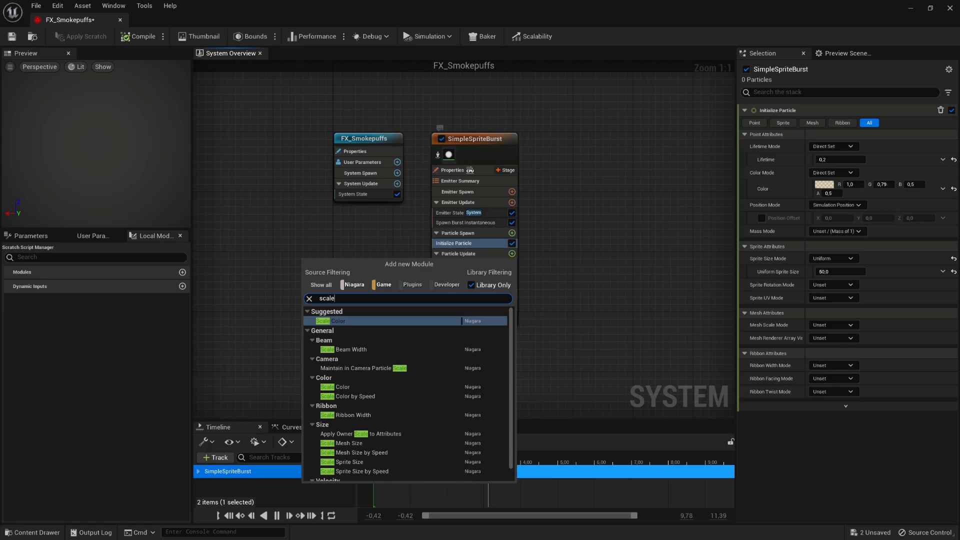
click(406, 462)
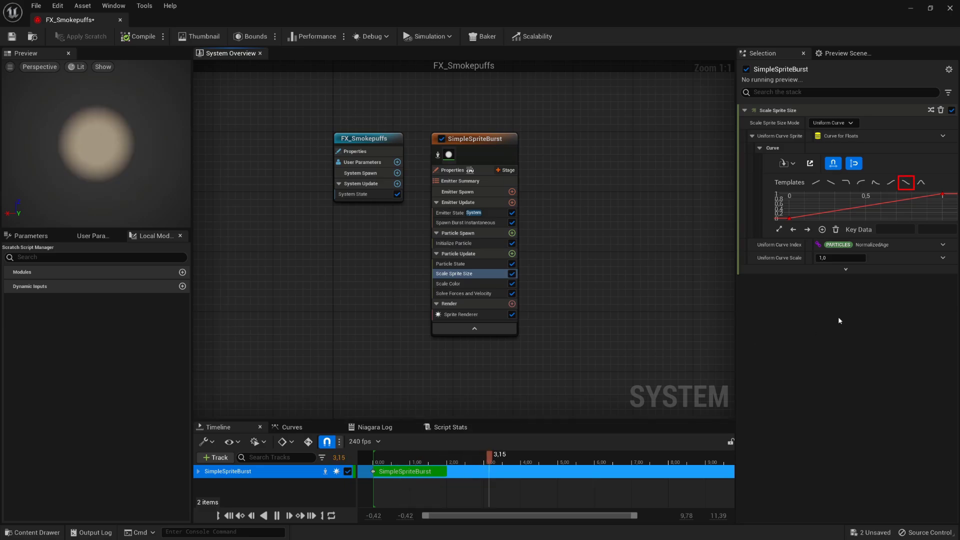
click(906, 184)
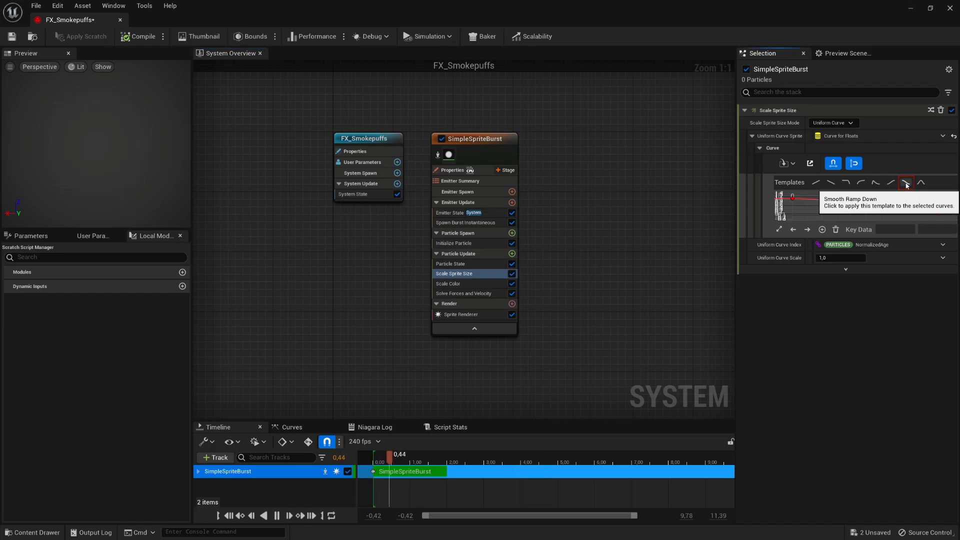
- Add a size-curve key at time 0 with value 0 so the size starts from zero
drag(794, 199, 806, 200)
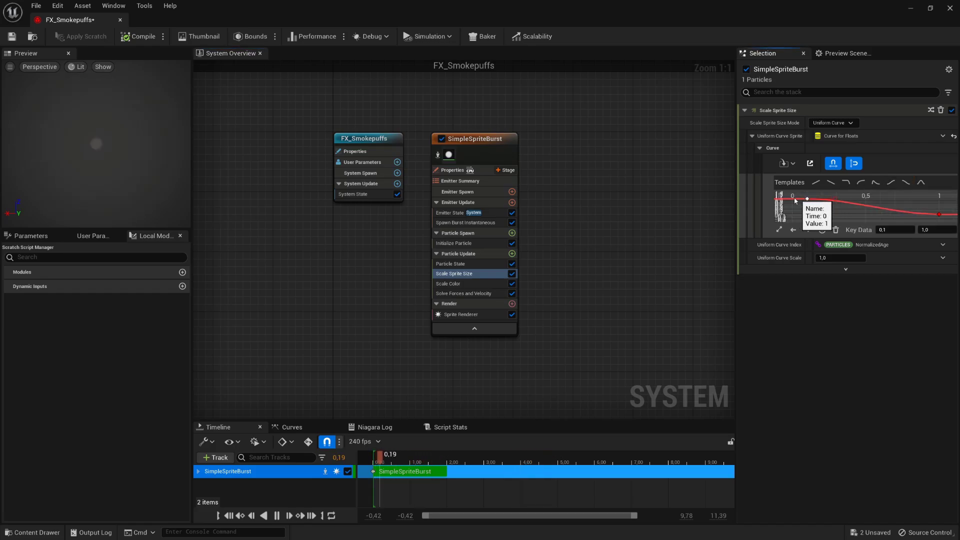
click(792, 200)
right_click(792, 200)
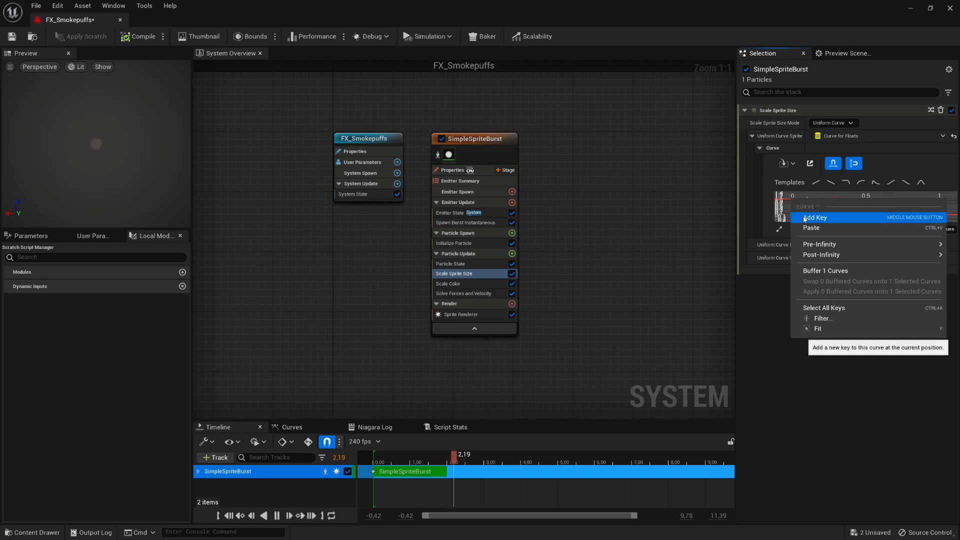
click(802, 213)
drag(795, 201, 793, 218)
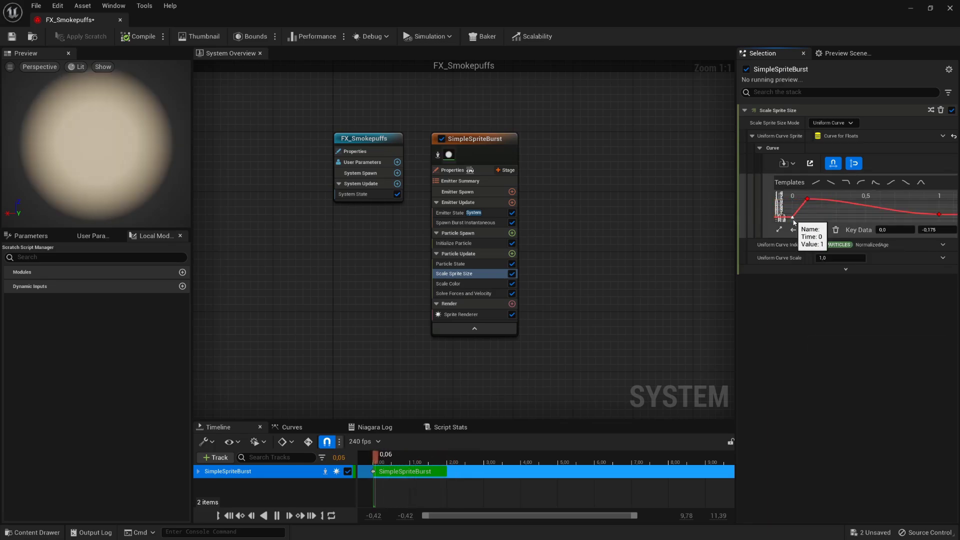
click(926, 230)
text(0)
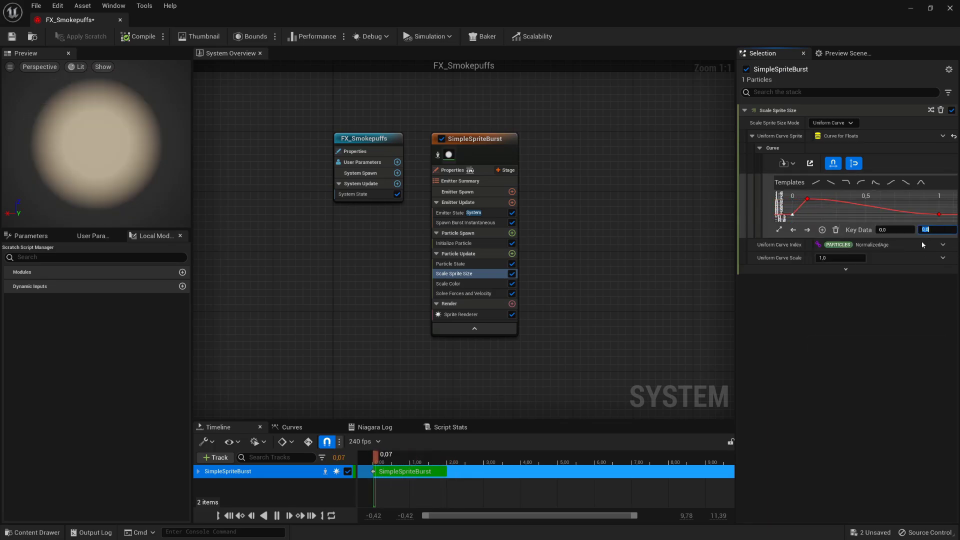
key(Return)
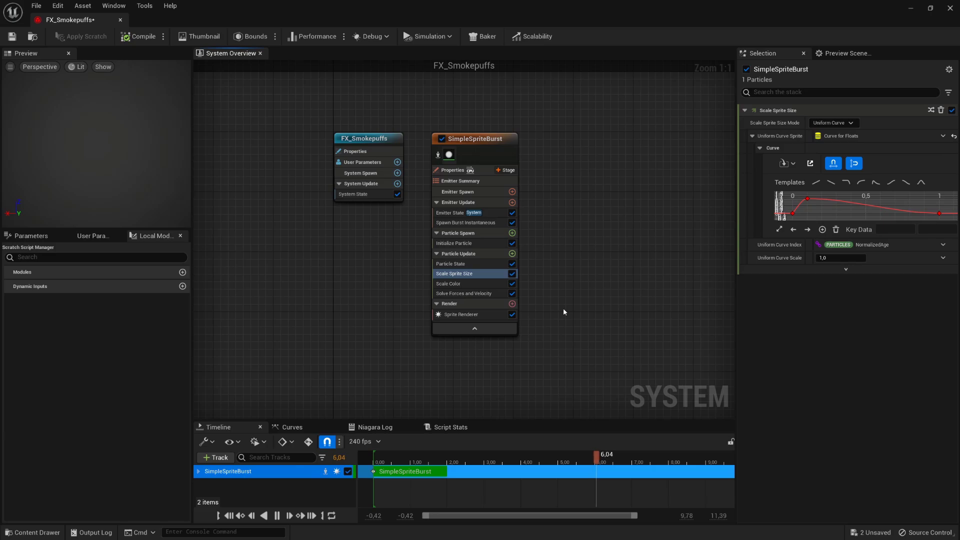
- Add Shape Location to Particle Spawn with sphere radius 0, offset mode Default and Z offset 10
click(512, 233)
click(395, 325)
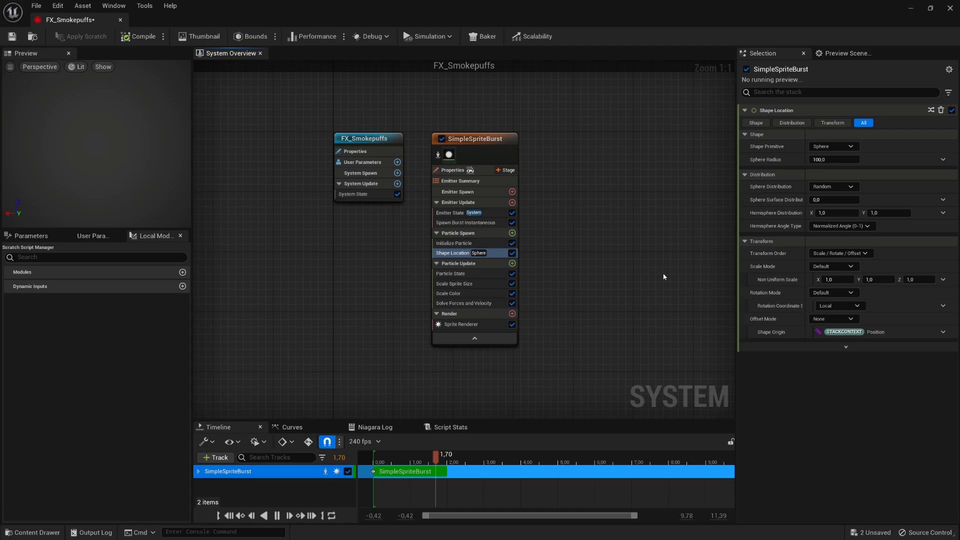
click(835, 160)
text(0)
key(Return)
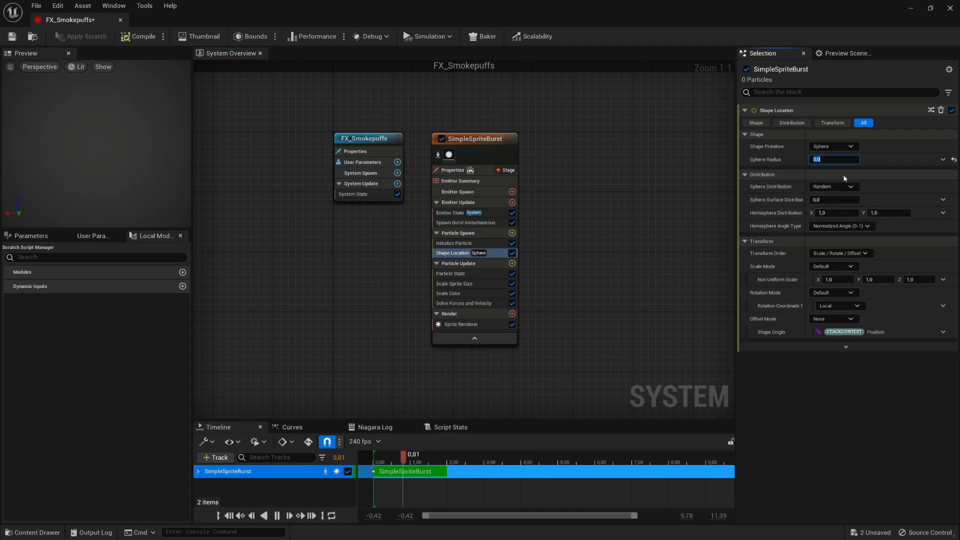
click(844, 319)
click(842, 332)
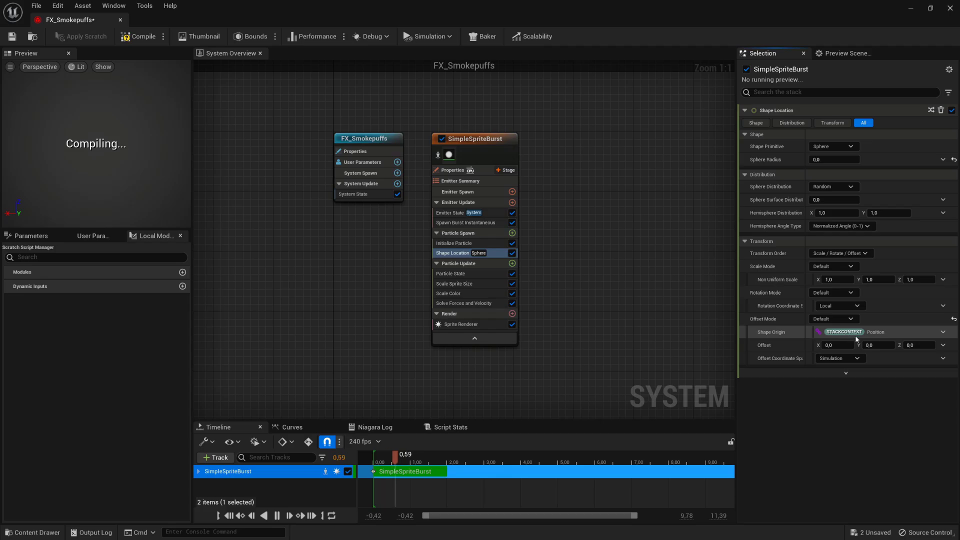
click(919, 345)
text(10)
key(Return)
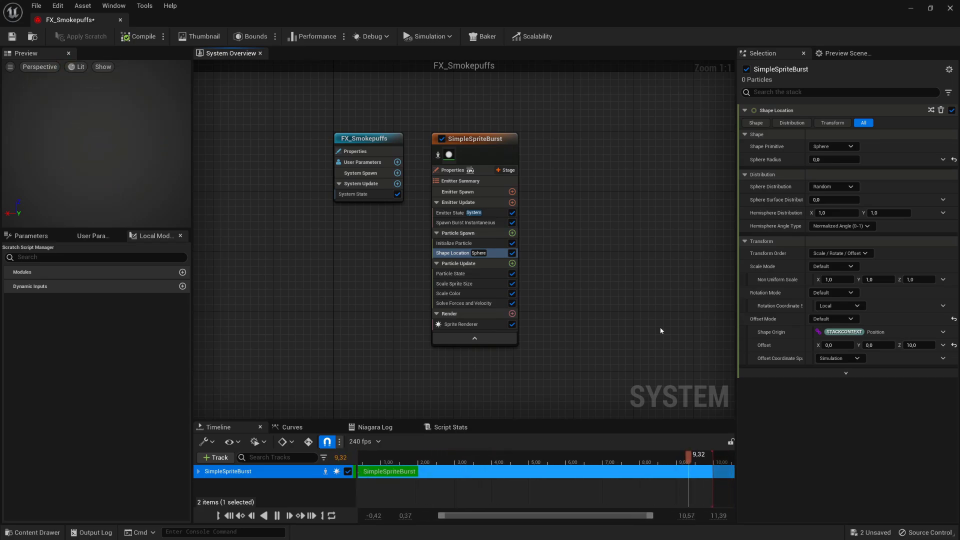
- Set the Sprite Renderer material to FX_MA_BrightFlash
click(480, 325)
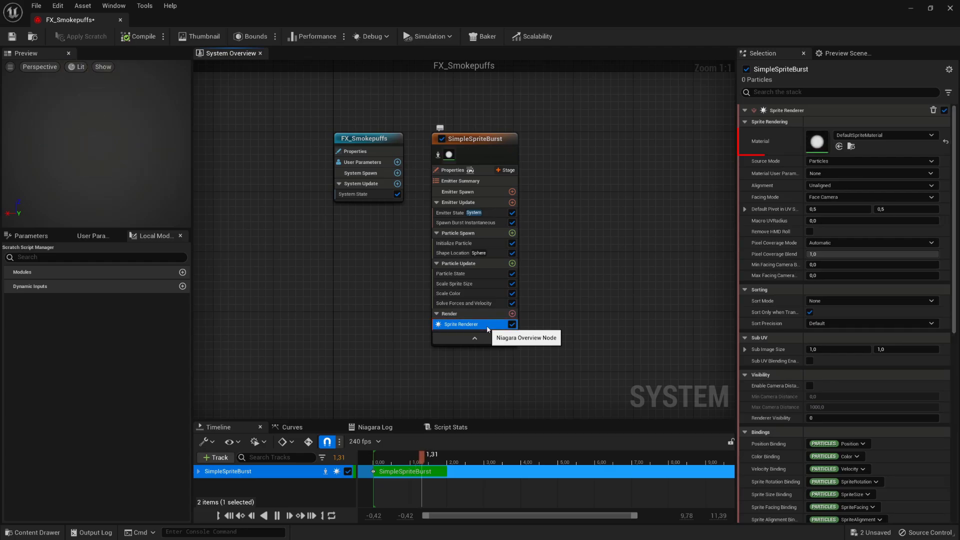
click(905, 136)
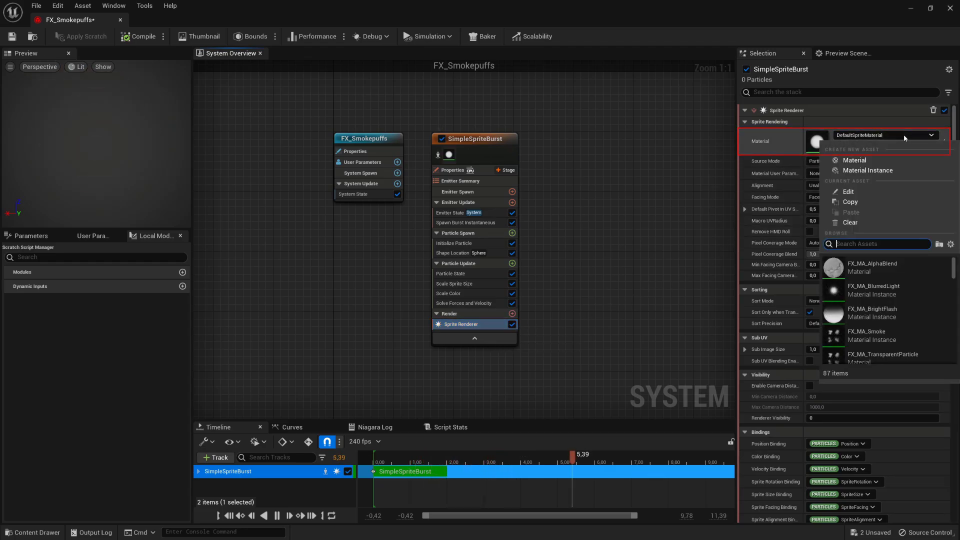
click(872, 313)
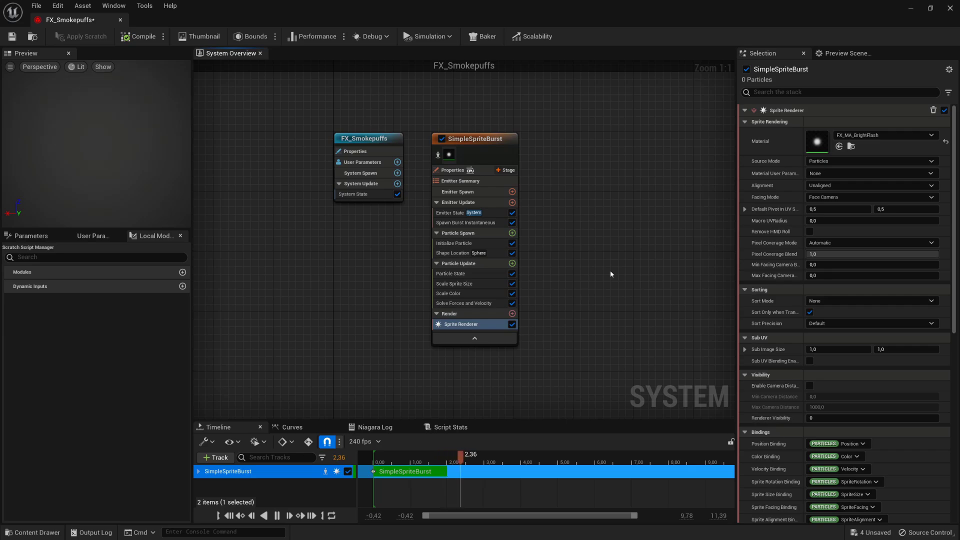
- Rename the emitter to NE_BrightFlash
click(489, 138)
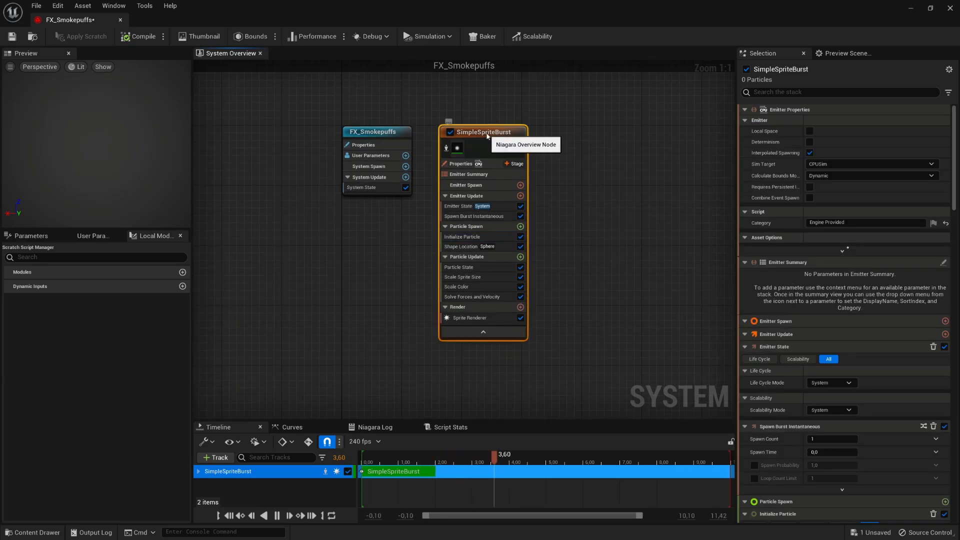
double_click(489, 137)
text(NE_BrightFlash)
key(Return)
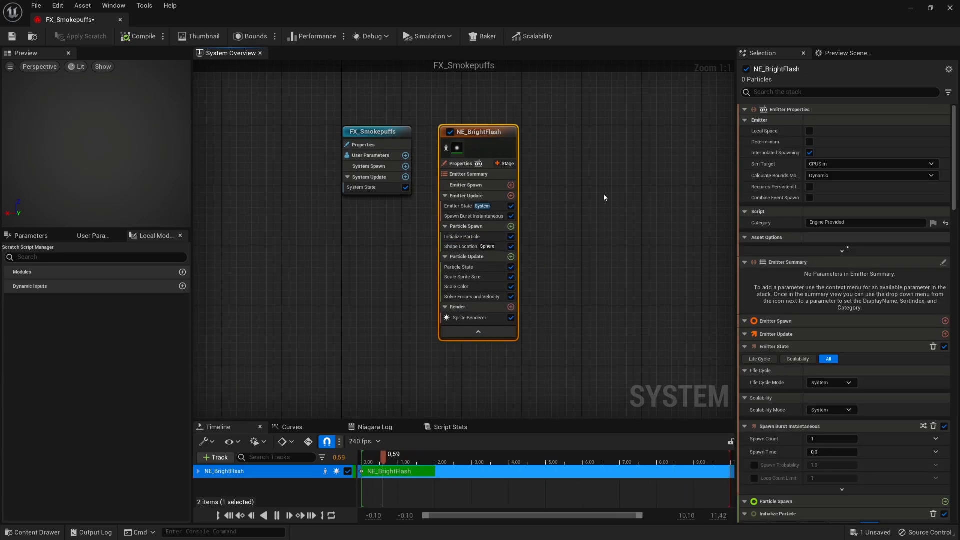
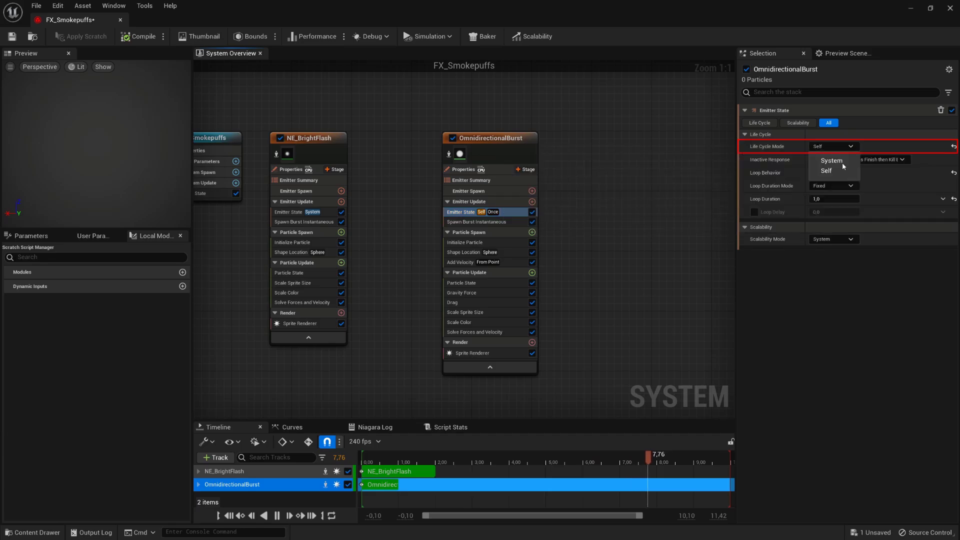
- Set OmnidirectionalBurst's life cycle mode to System and its burst spawn count to 15
click(849, 163)
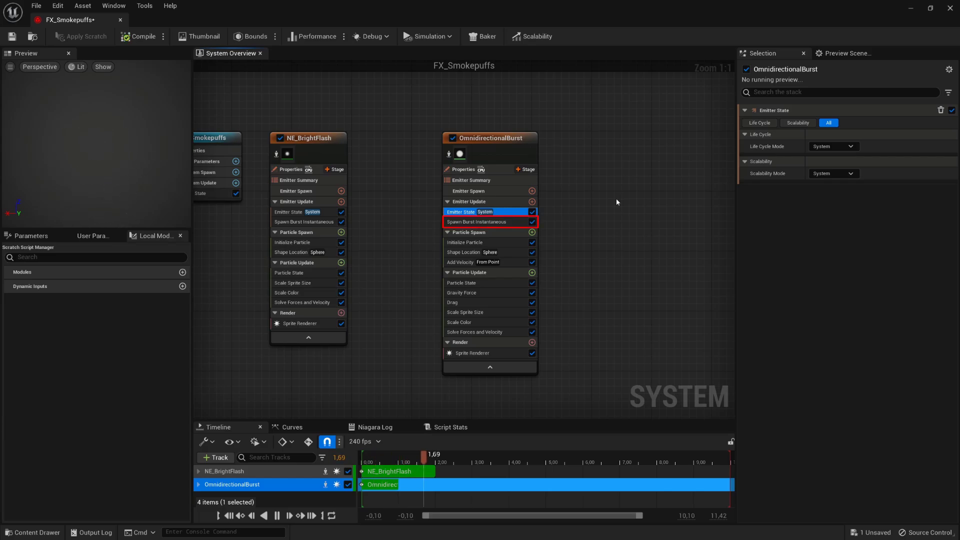
click(475, 222)
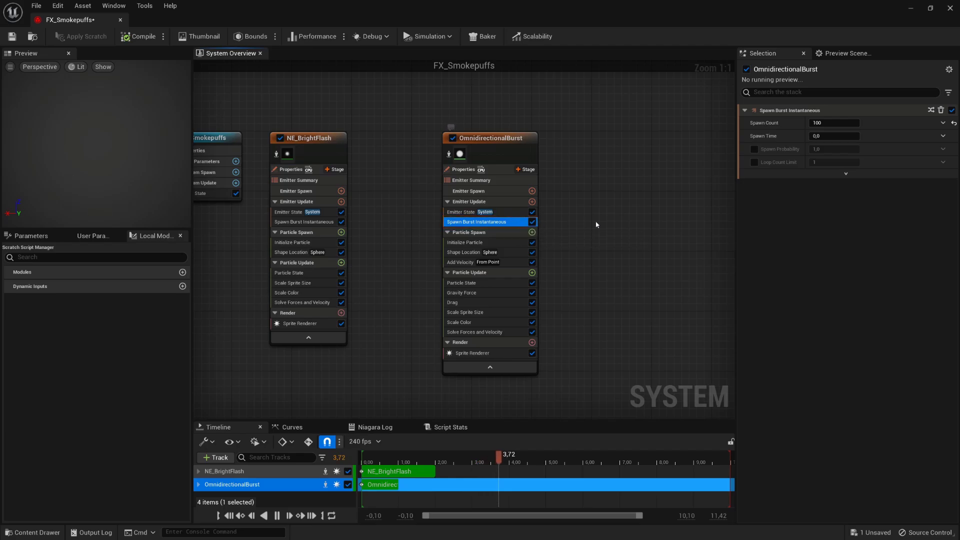
click(818, 123)
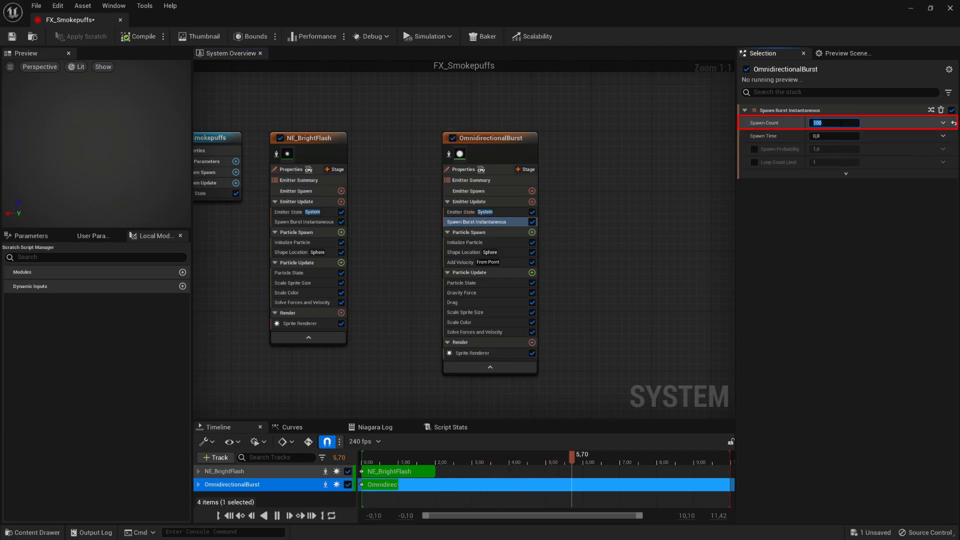
text(15)
key(Return)
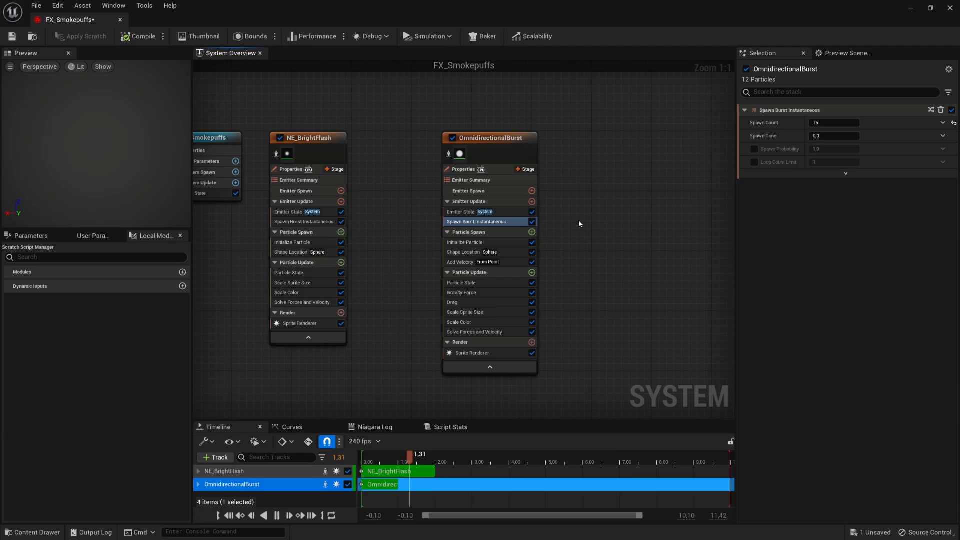
click(512, 244)
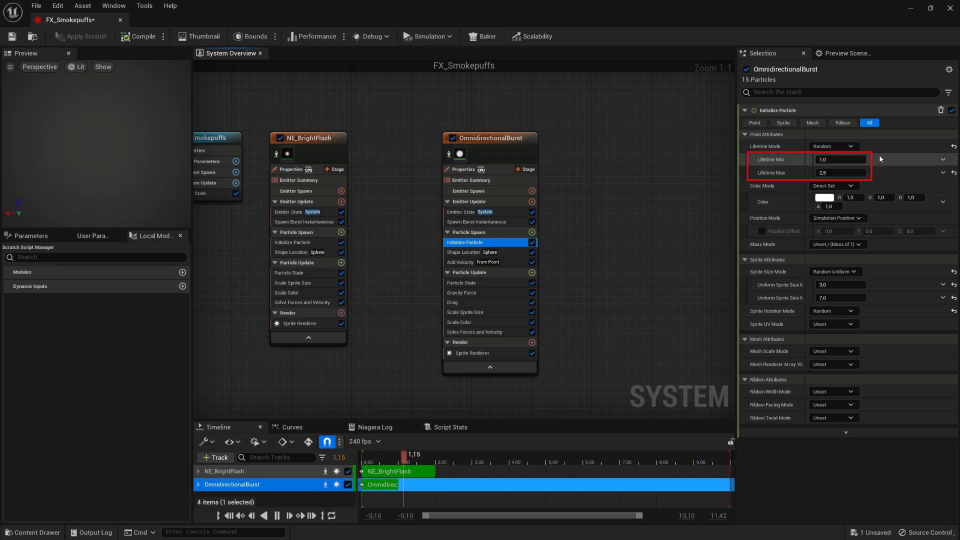
- Set the particle lifetime range to 0,4–1,0
click(846, 158)
text(0,4)
key(Return)
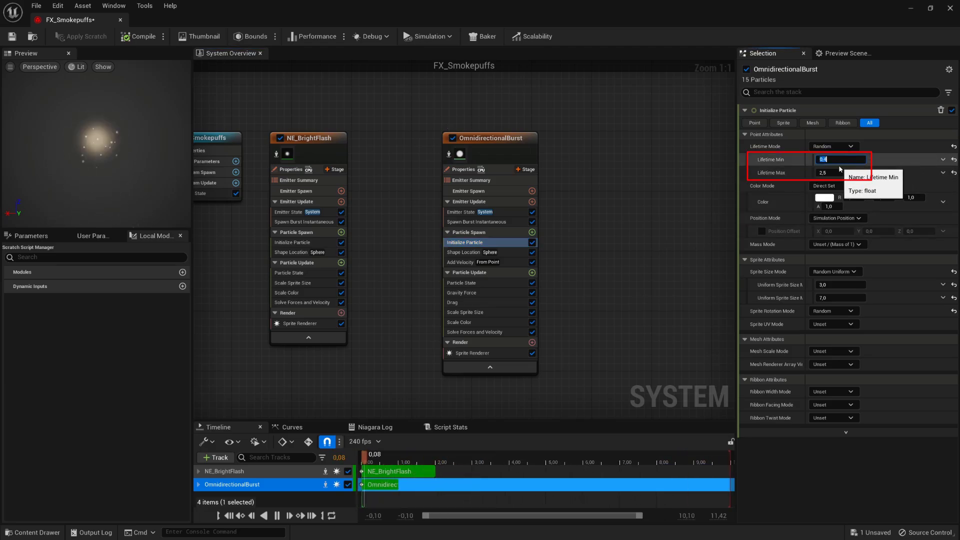
click(834, 172)
text(1)
key(Return)
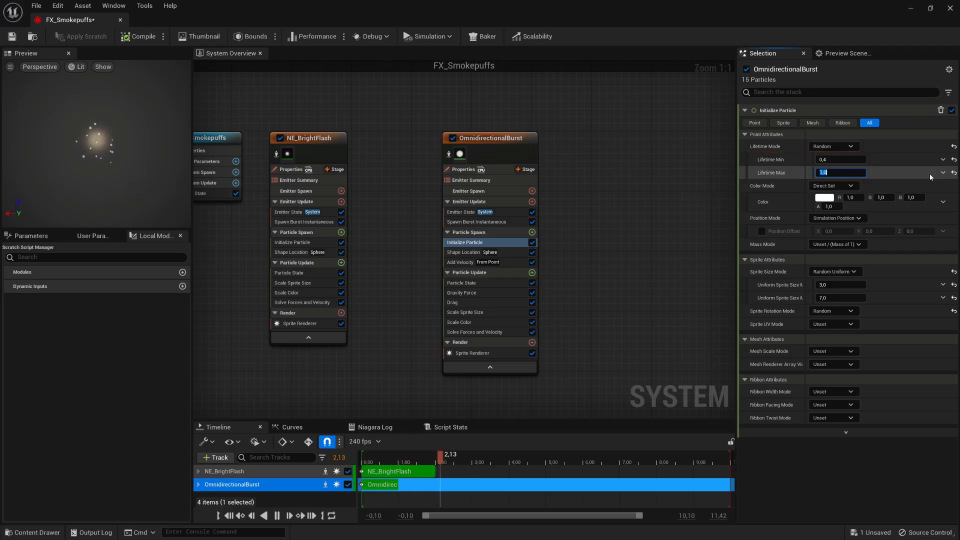
- Make the particle colour peach with G 0,64, B 0,4 and alpha 0,7
click(885, 198)
text(0,64)
click(914, 198)
text(0,4)
key(Return)
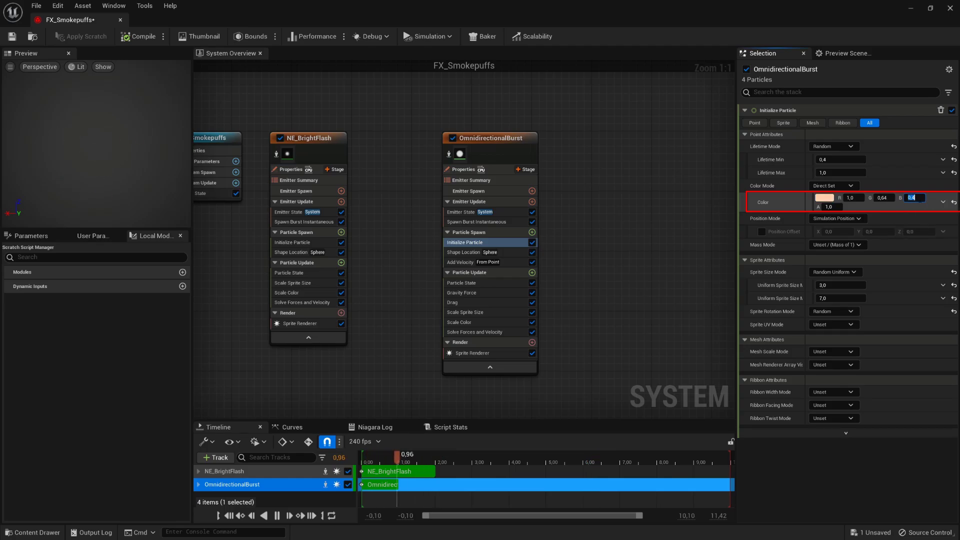
click(832, 206)
text(0,7)
key(Return)
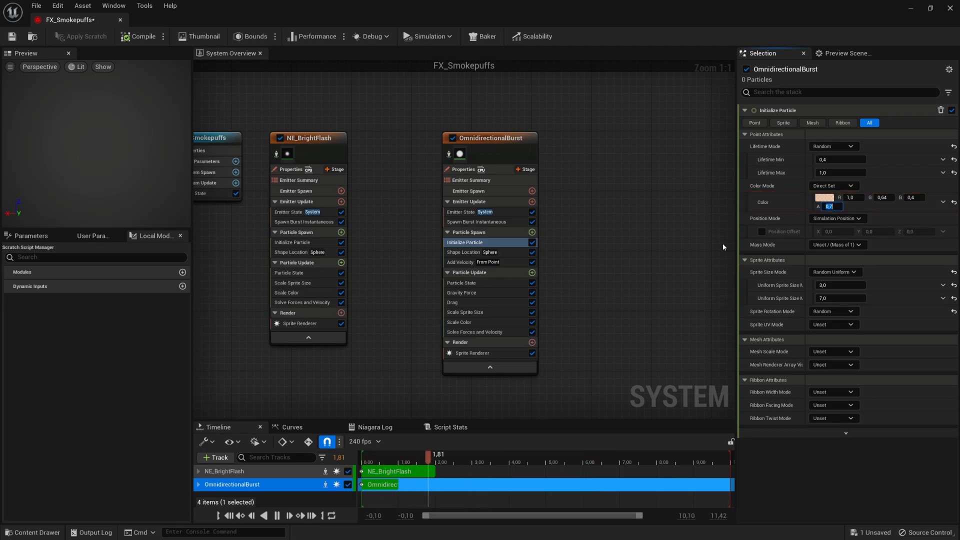
- Set the uniform sprite size range to 0,5–2,0
click(831, 285)
text(0,5)
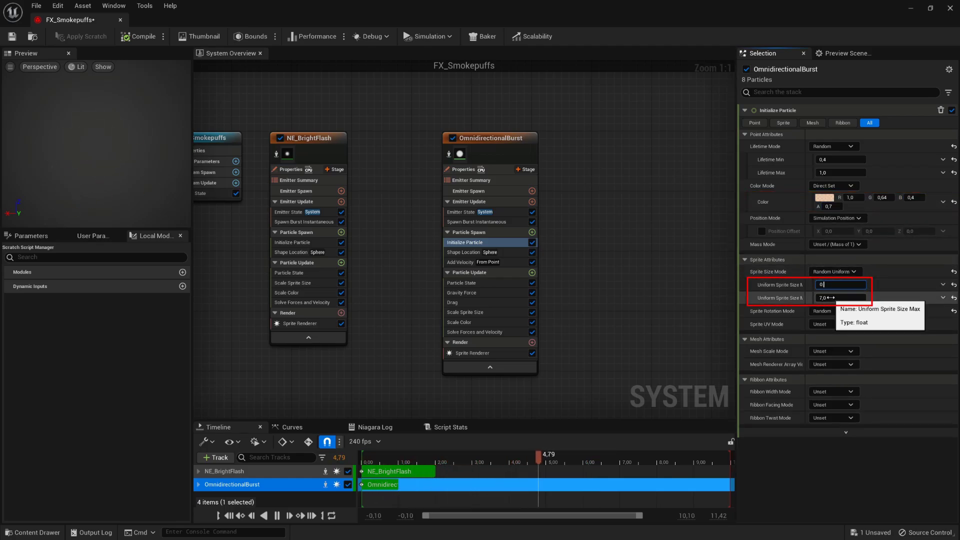
key(Return)
click(830, 299)
text(2)
key(Return)
click(643, 279)
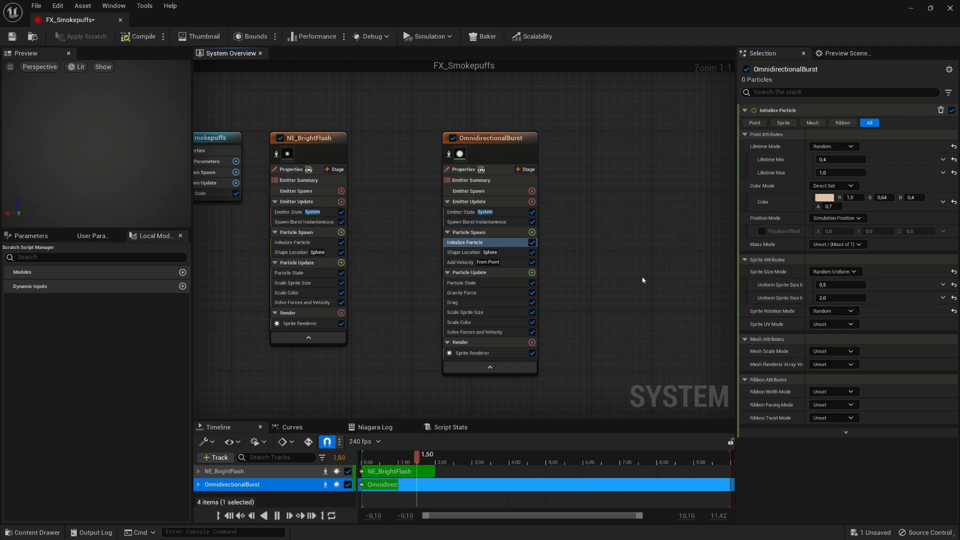
- Change the spawn shape to a Cone with a 150 degree angle
click(512, 255)
click(855, 148)
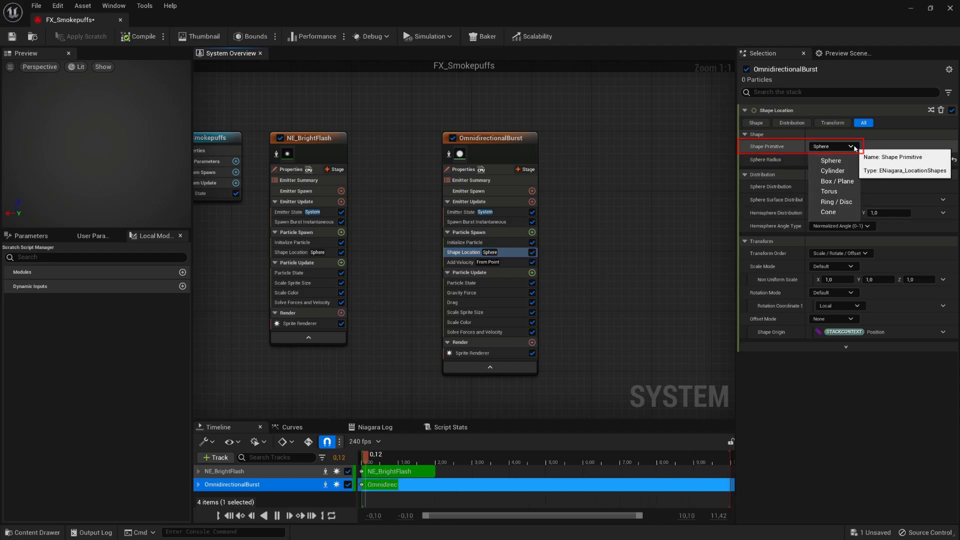
click(828, 212)
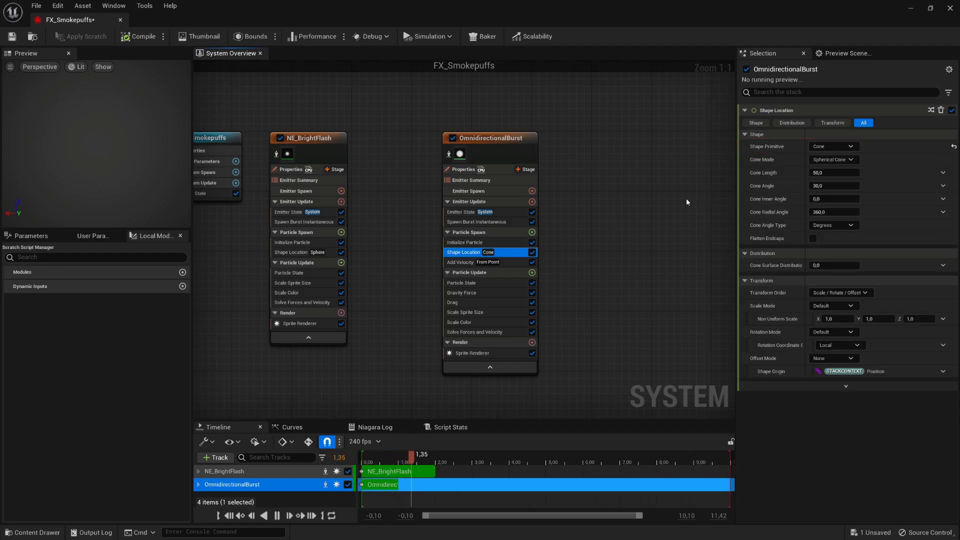
click(834, 185)
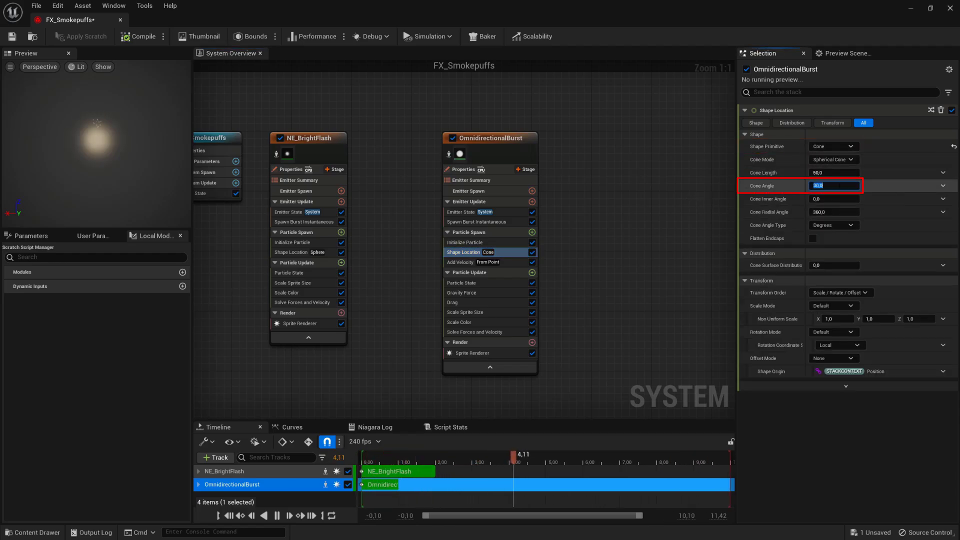
text(150)
key(Return)
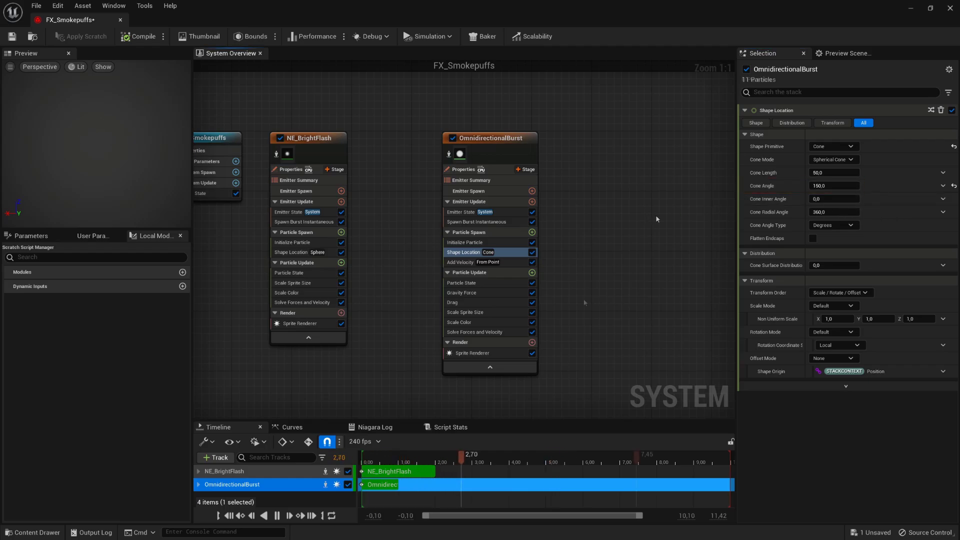
- Give Add Velocity speeds of 100–200 and an origin offset Z of -50
click(509, 264)
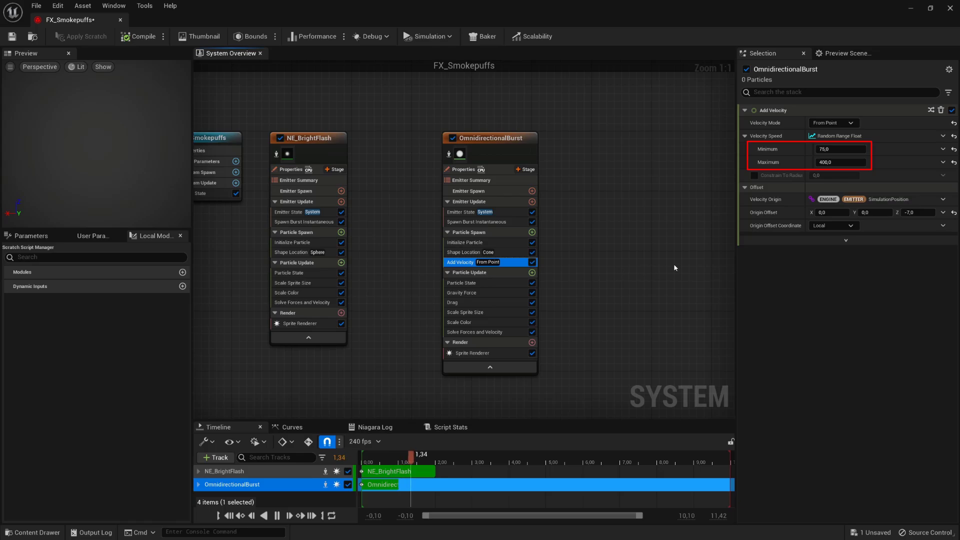
click(841, 149)
text(100)
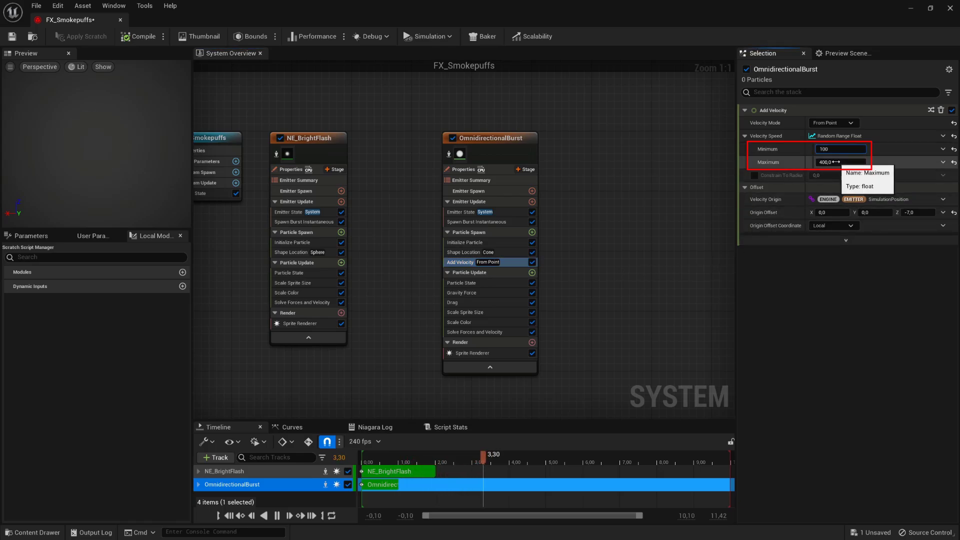
click(835, 162)
text(200)
key(Return)
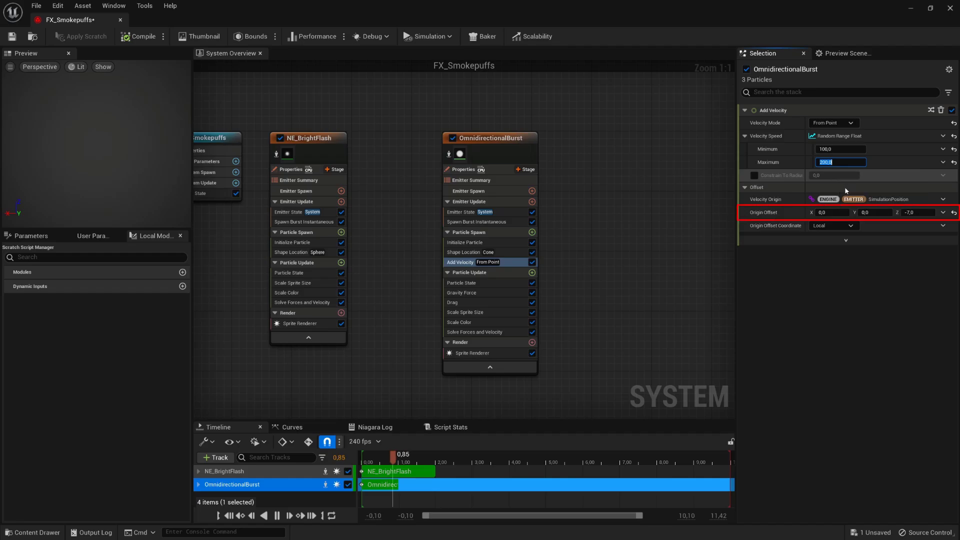
click(918, 213)
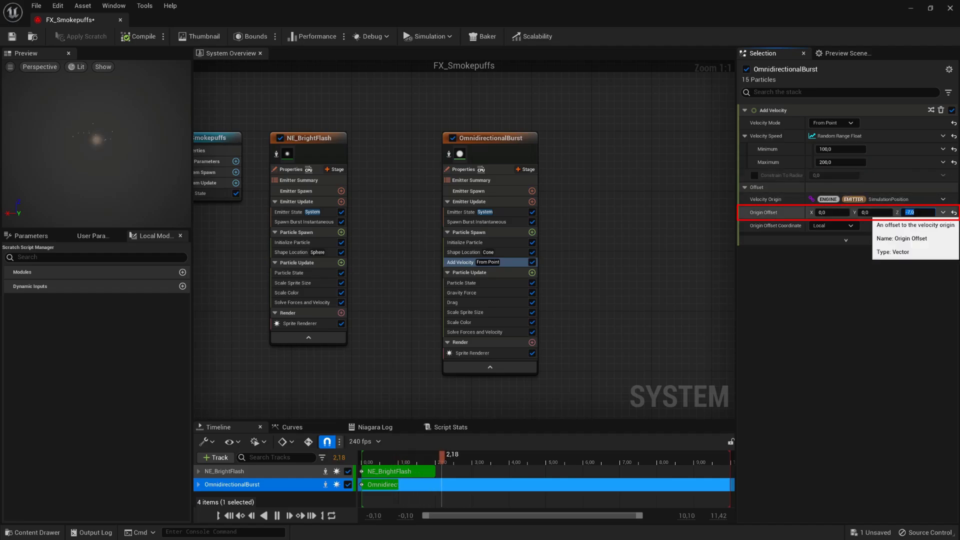
key(Return)
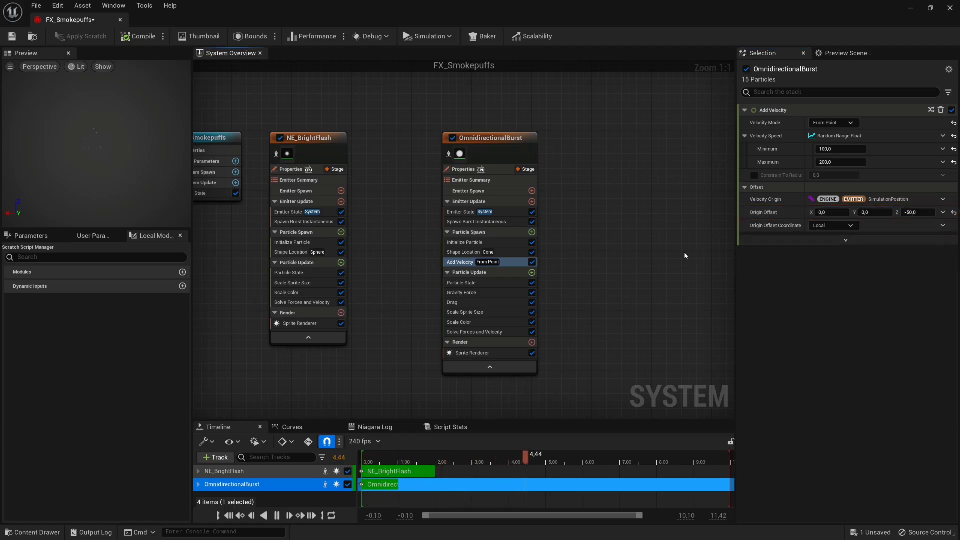
- Set Drag to 1,0 and apply the ramp-down curve to Scale Sprite Size
click(504, 305)
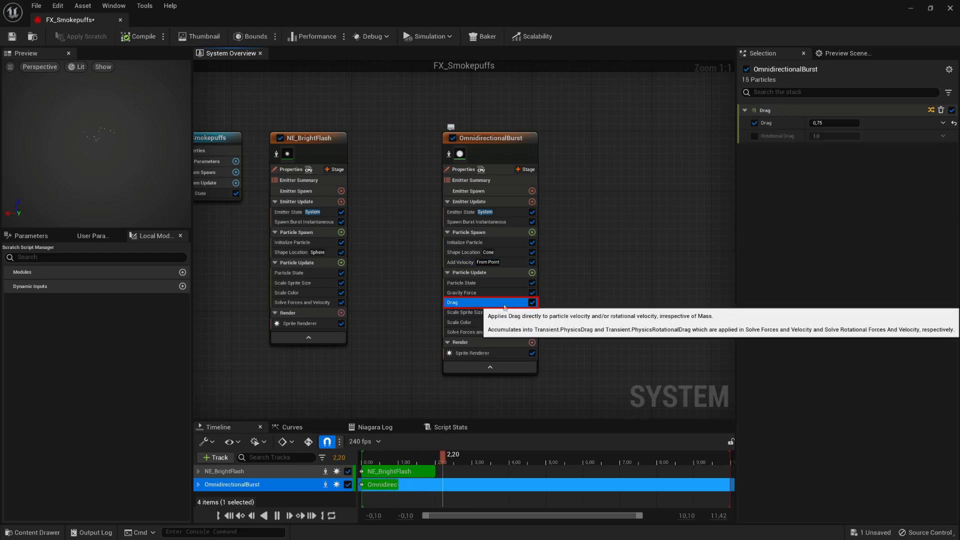
click(837, 121)
text(1)
key(Return)
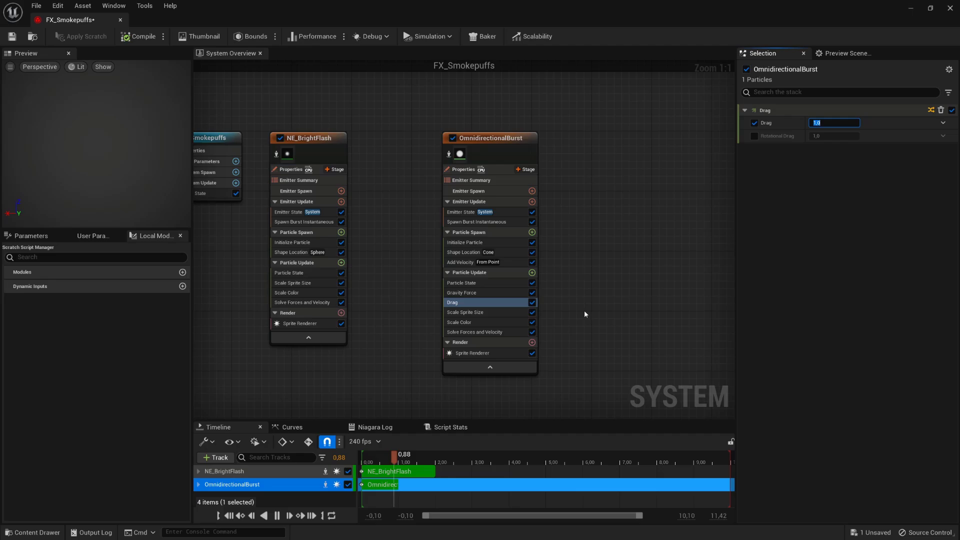
click(517, 314)
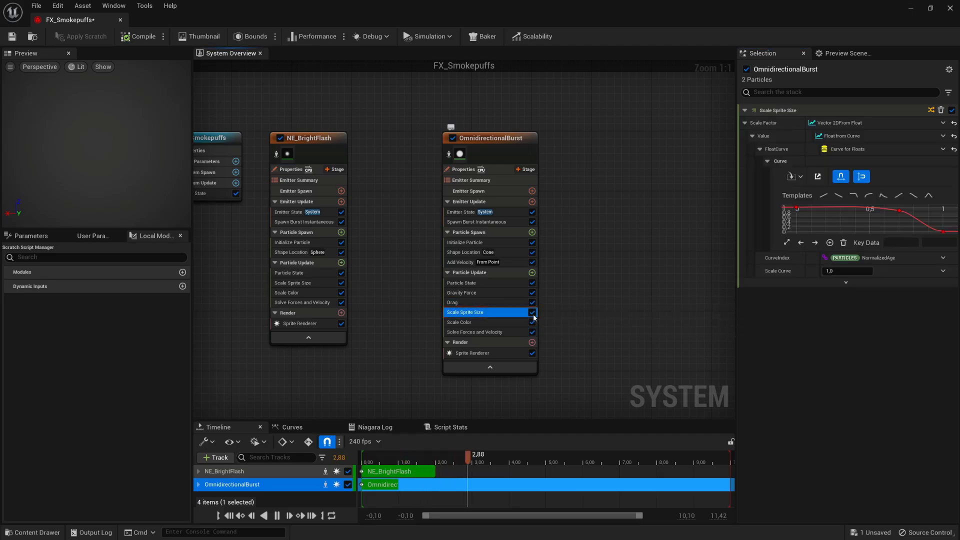
click(914, 196)
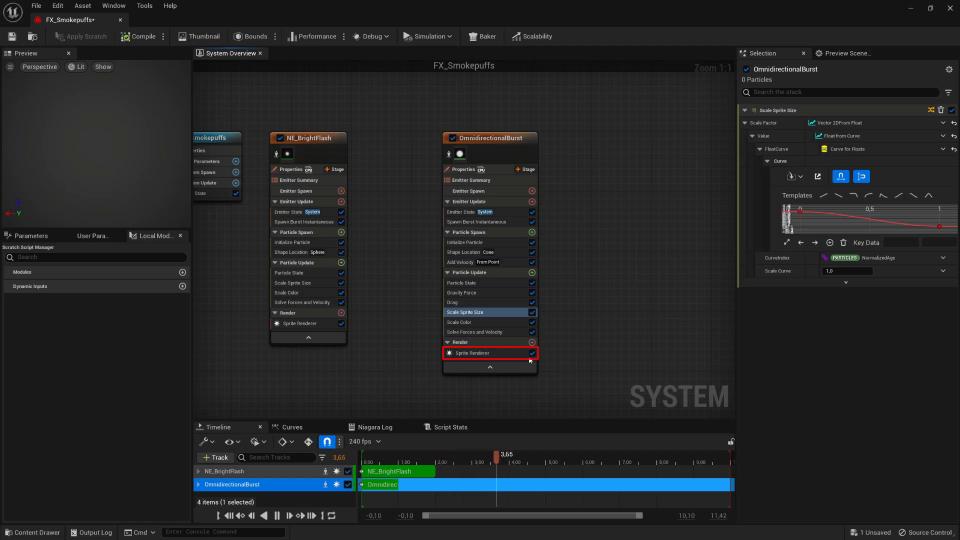
- Set the Sprite Renderer alignment to Velocity Aligned
click(510, 355)
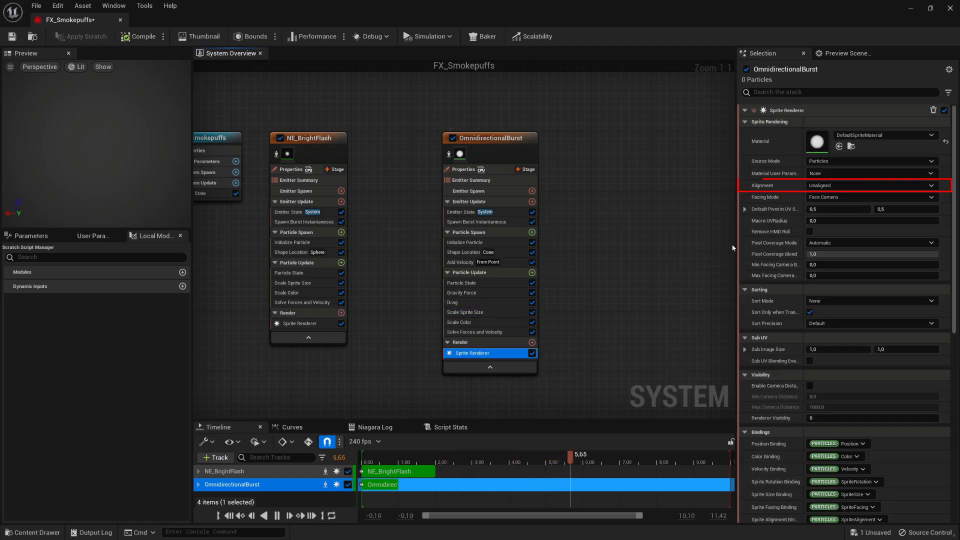
click(853, 186)
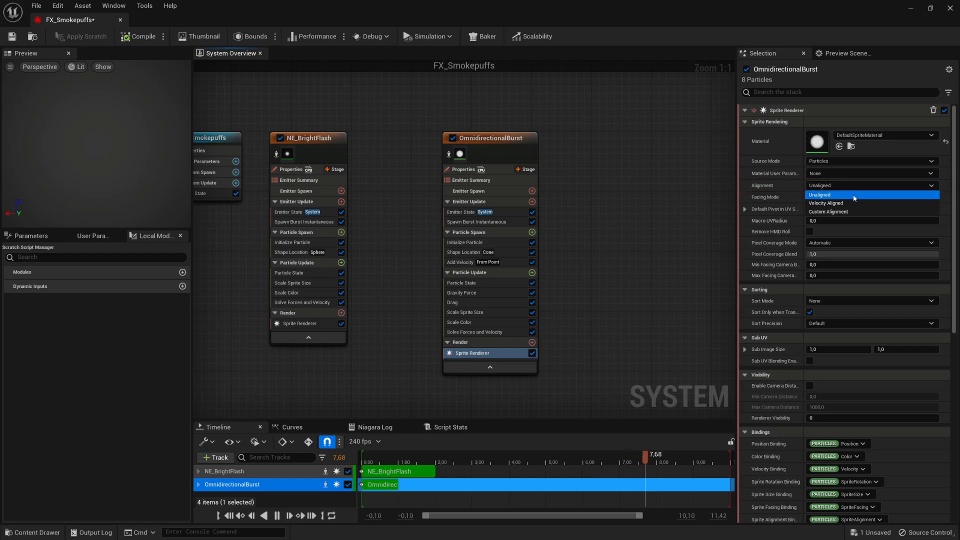
click(848, 202)
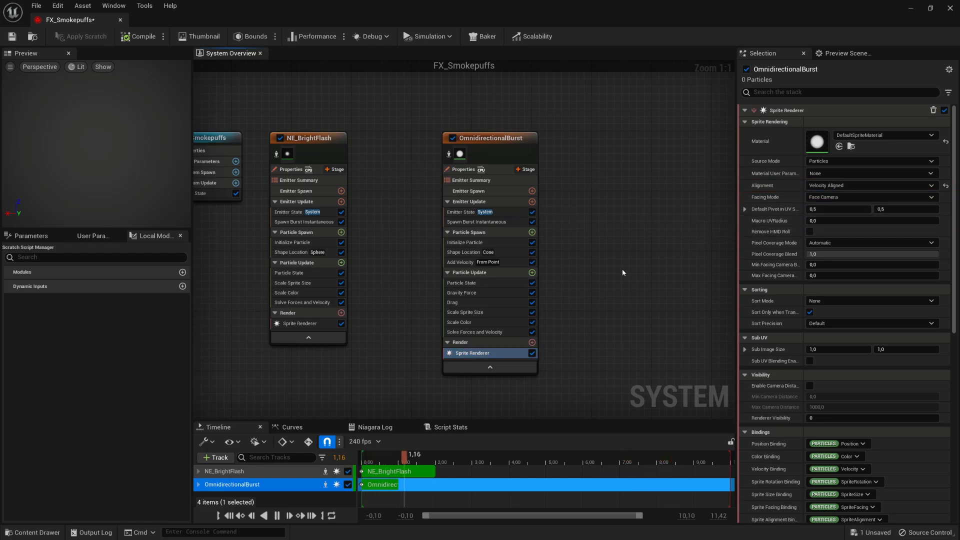
- Add Scale Sprite Size by Speed with min scale 1,0 × 2,0 and max scale 1,0 × 7,0
click(532, 273)
text(scal)
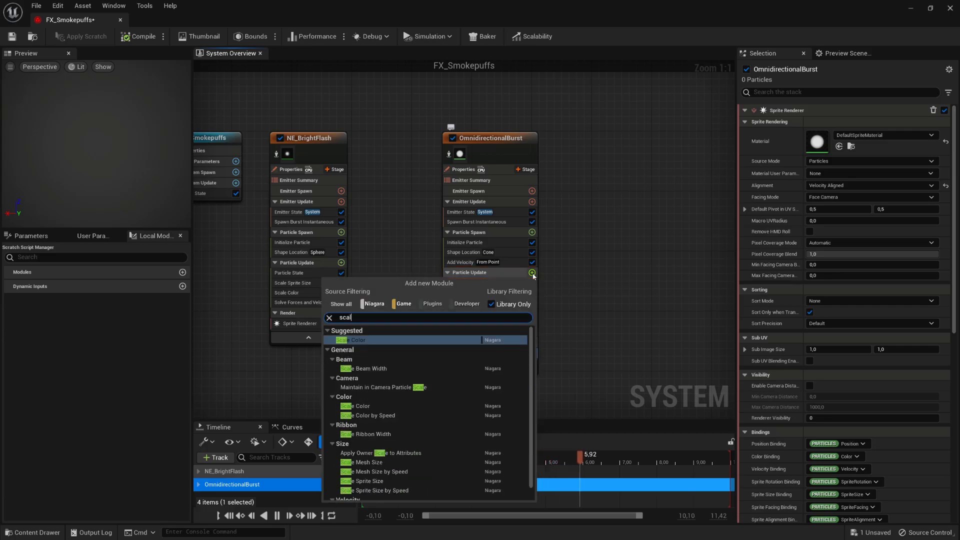
text(e srpite)
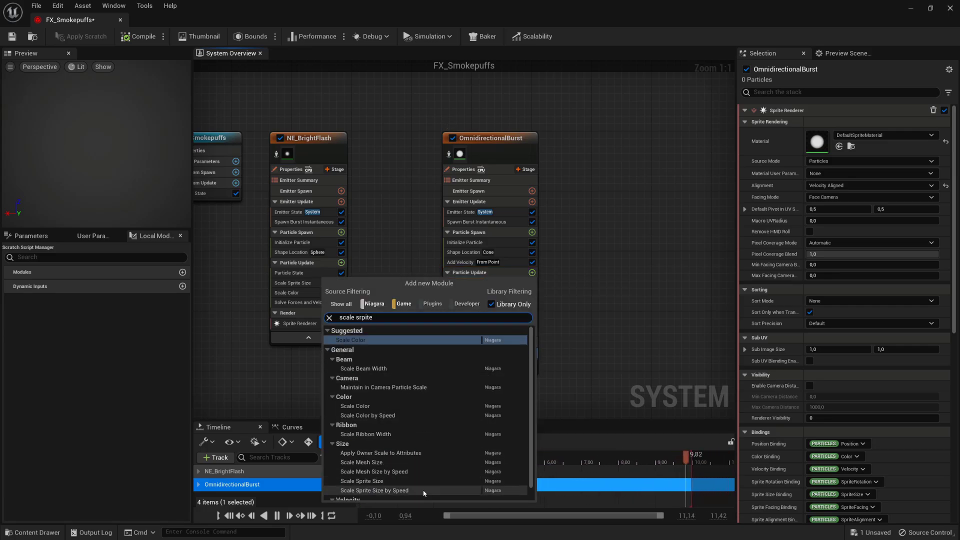
click(381, 491)
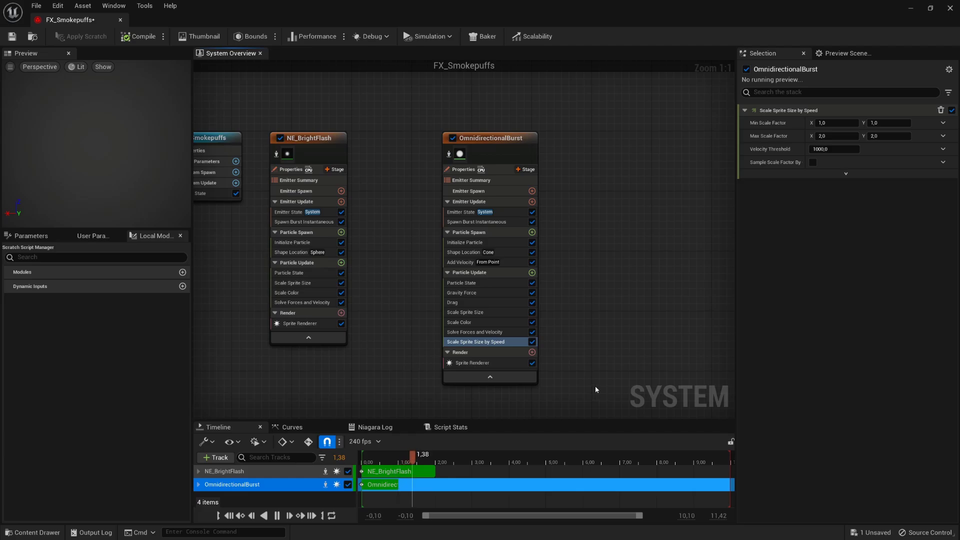
click(830, 135)
text(1)
key(Return)
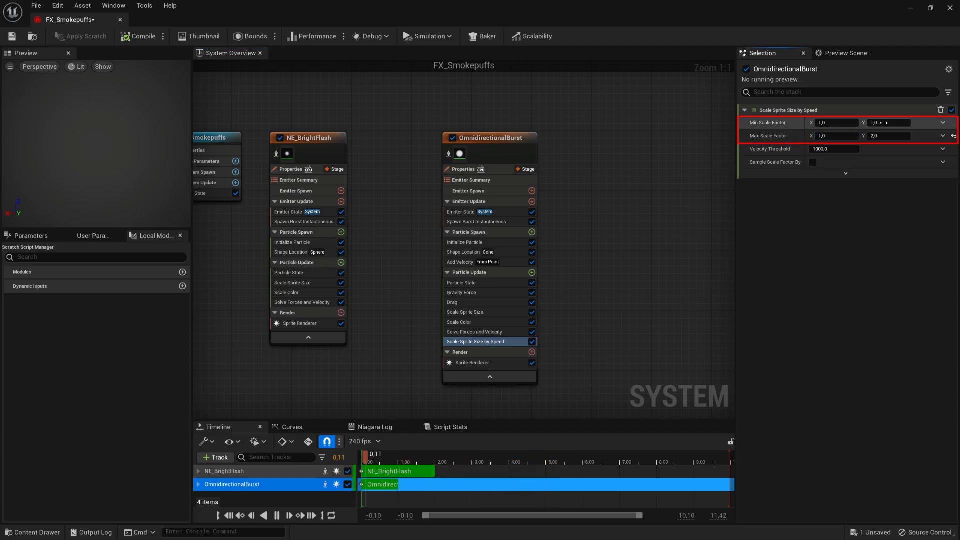
click(884, 123)
text(2)
click(889, 135)
text(7)
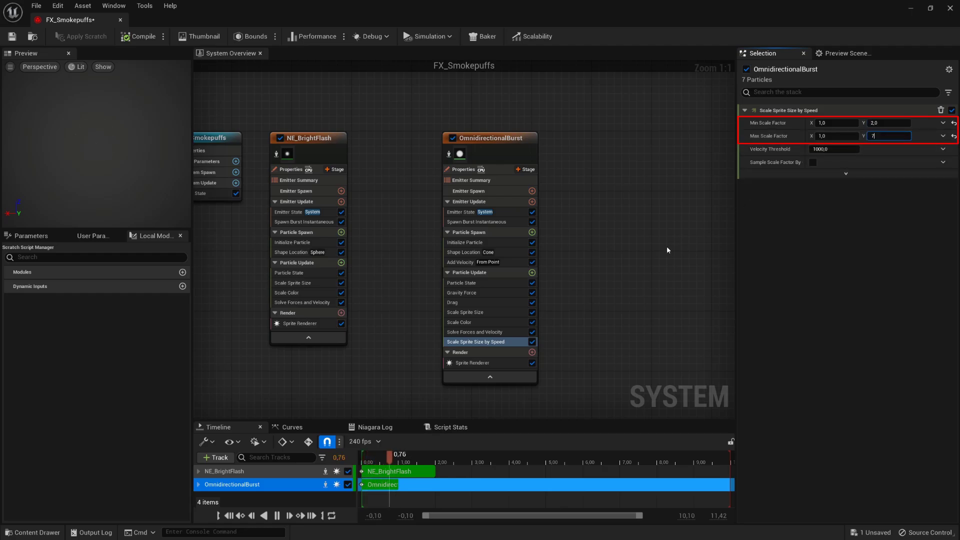
key(Return)
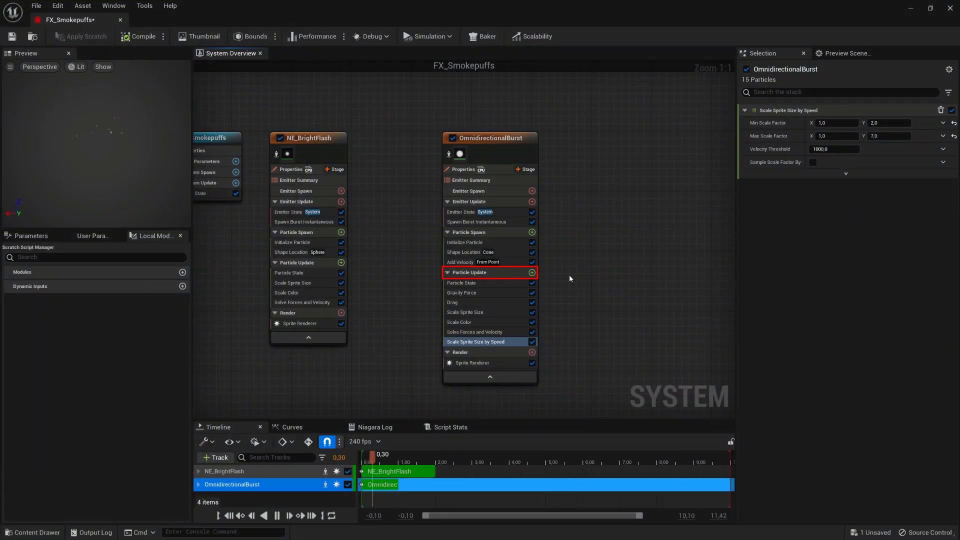
- Add the Collision module to OmnidirectionalBurst's Particle Update
click(532, 273)
text(coll)
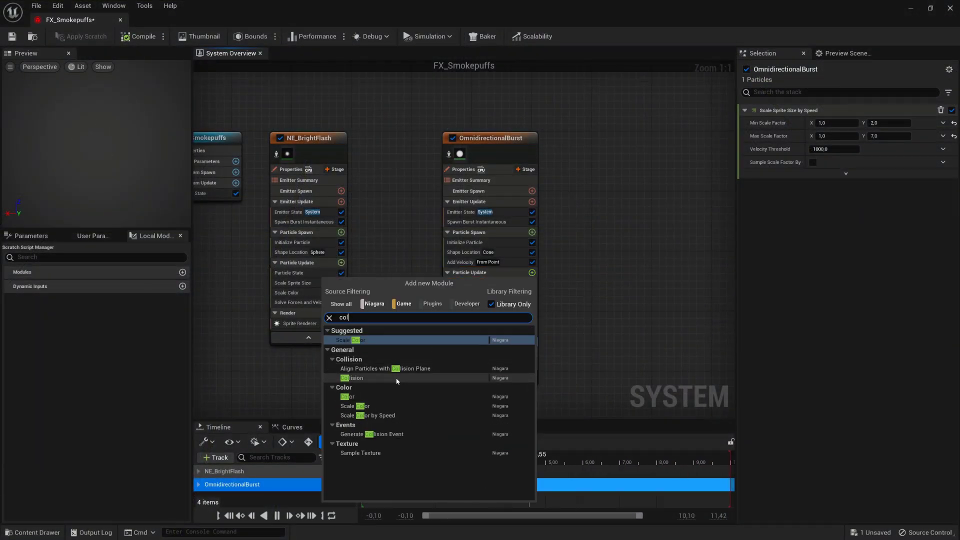
key(Return)
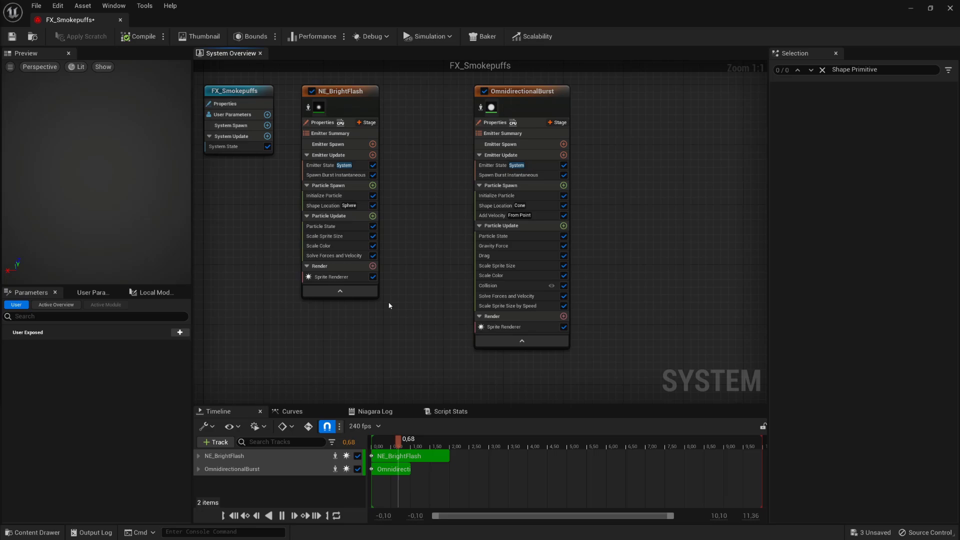
- Duplicate the OmnidirectionalBurst emitter as OmnidirectionalBurst001
click(556, 94)
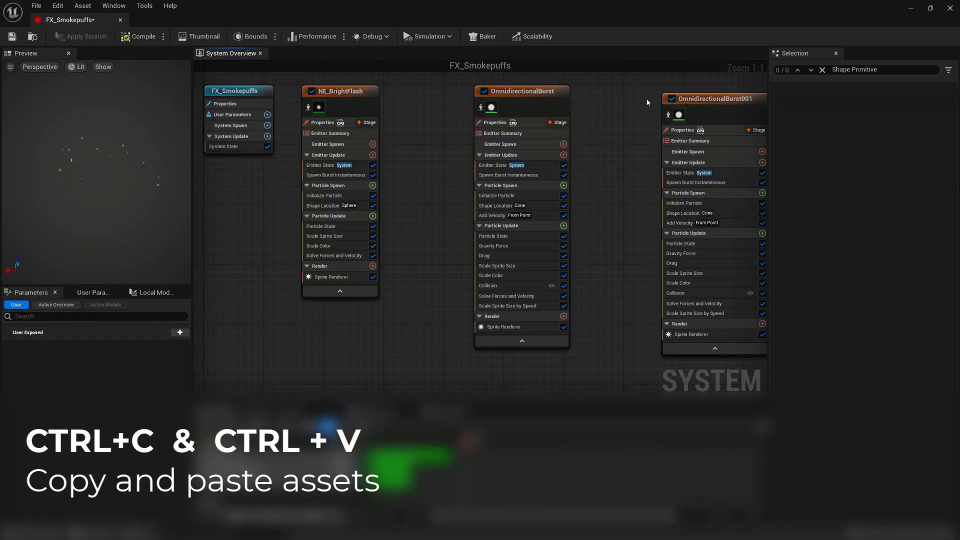
key(ctrl+c)
key(ctrl+v)
- Delete Collision, Drag, Gravity Force, Scale Sprite Size and Scale Sprite Size by Speed from the copy
click(740, 156)
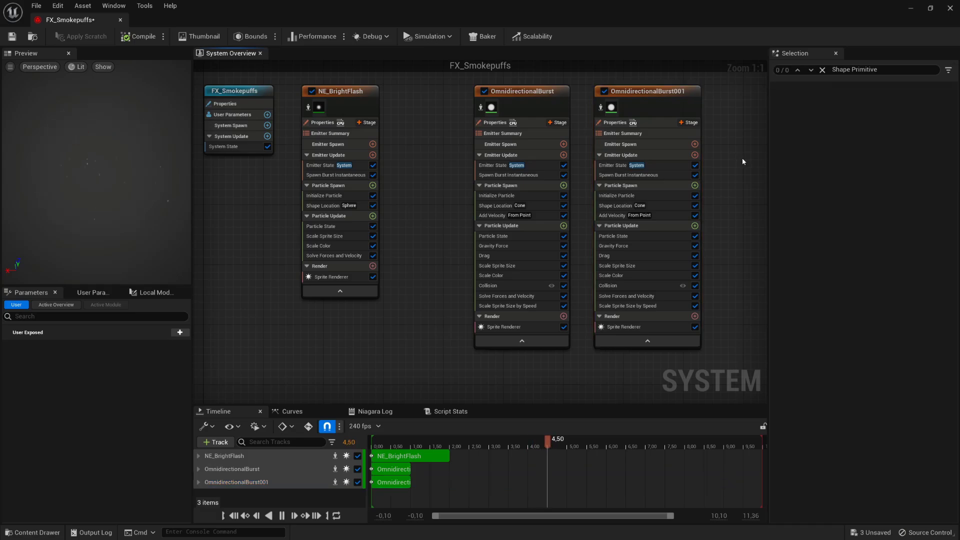
click(623, 285)
ctrl+click(628, 256)
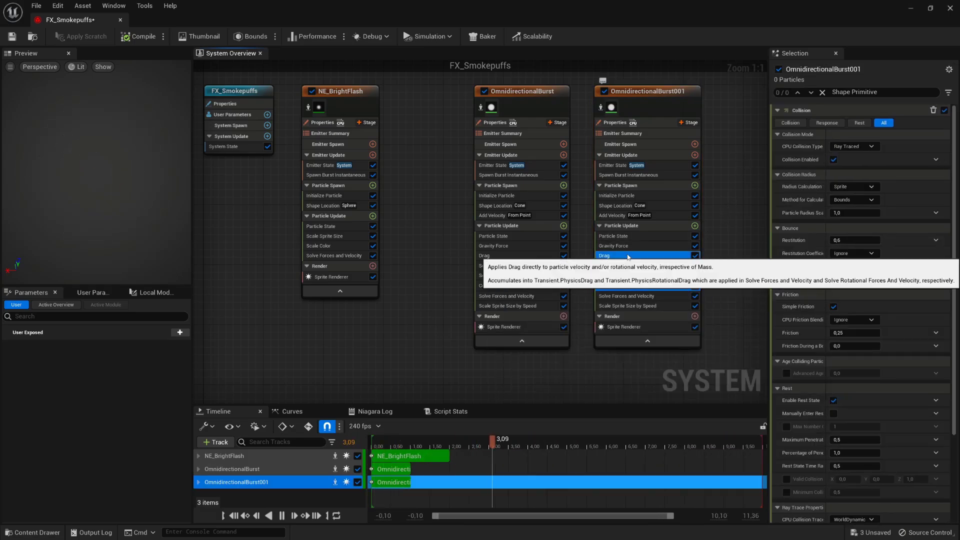
ctrl+click(633, 246)
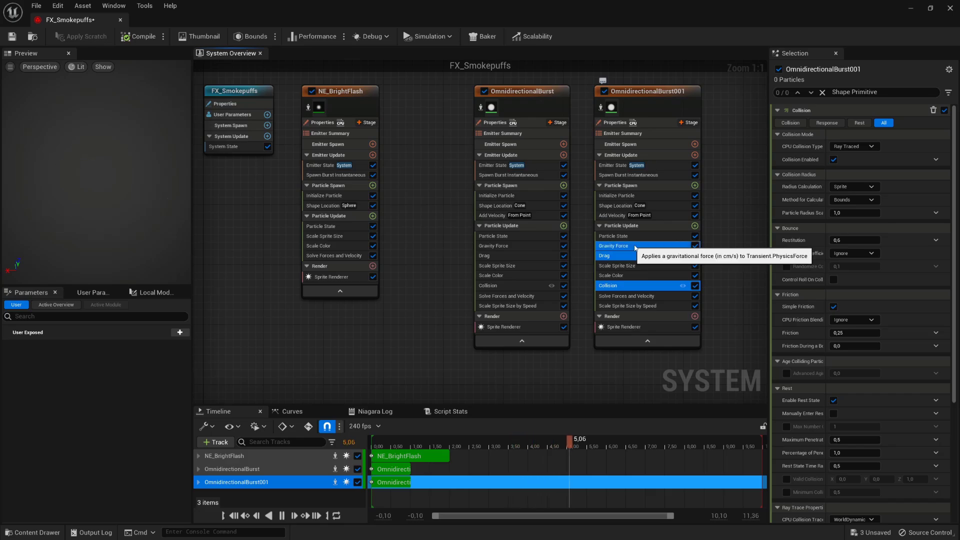
ctrl+click(650, 267)
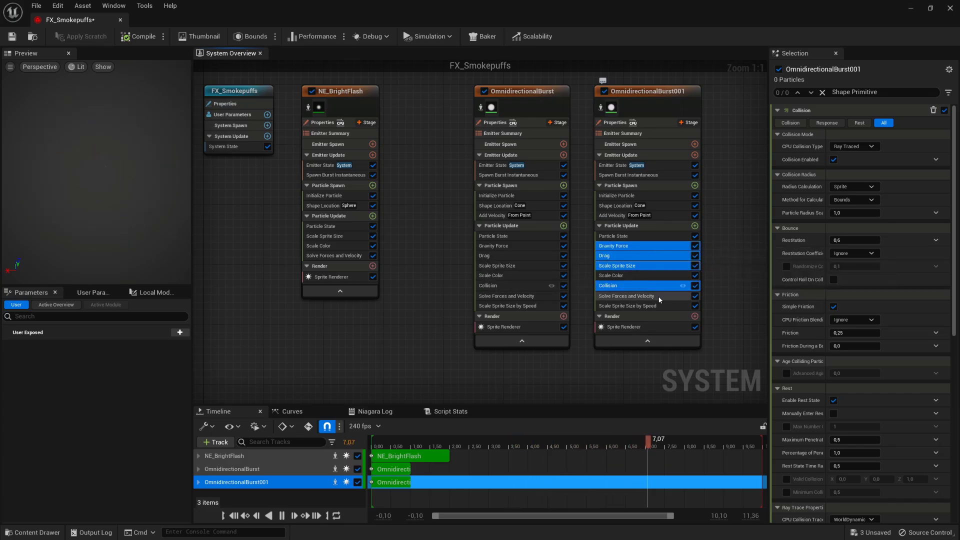
ctrl+click(650, 306)
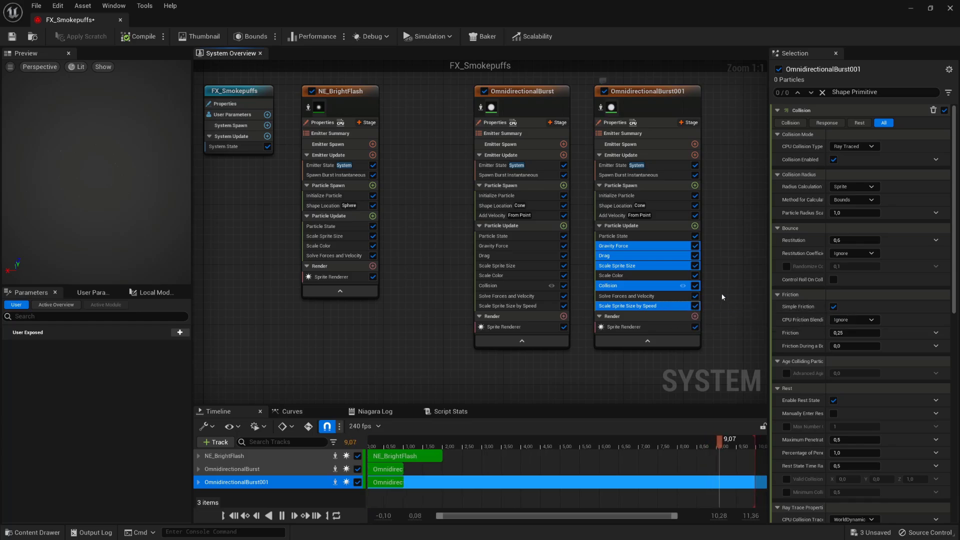
right_click(674, 266)
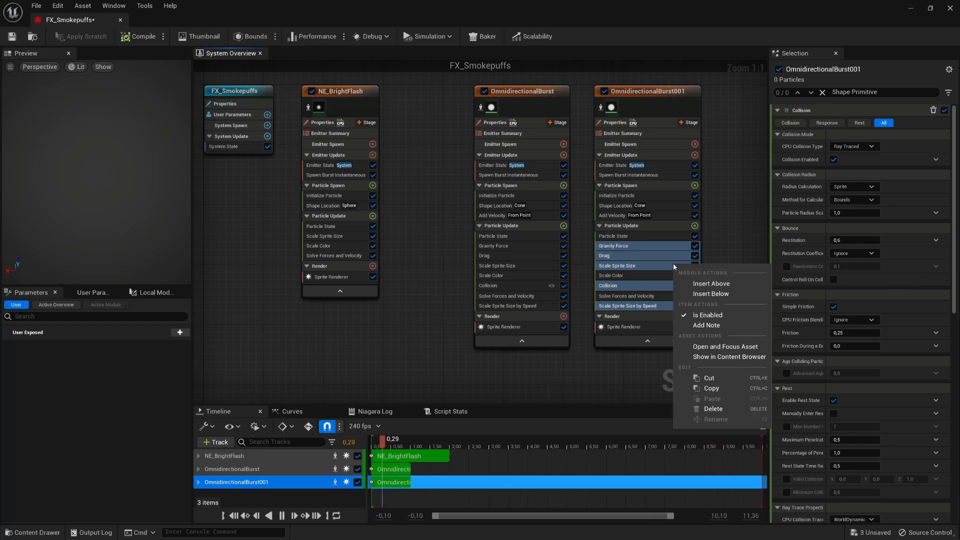
click(734, 415)
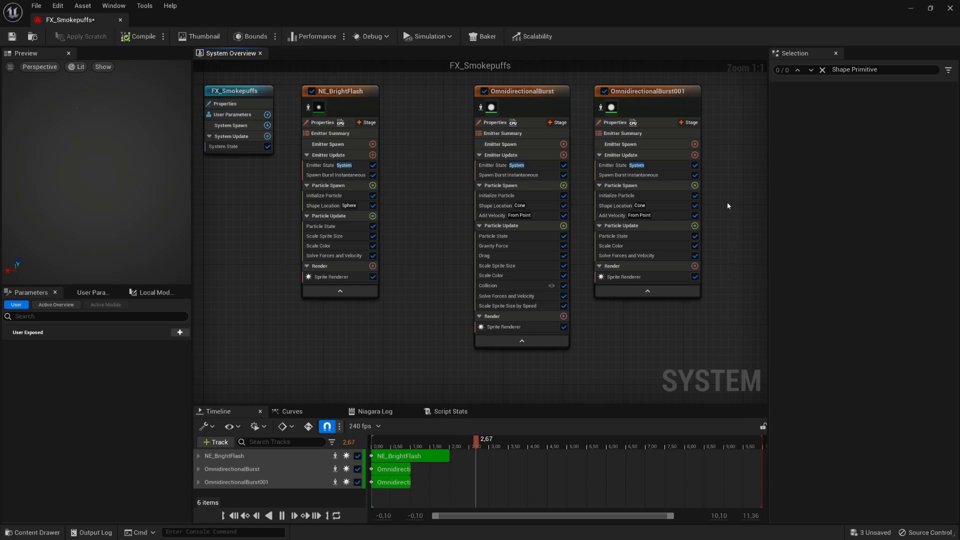
- Set OmnidirectionalBurst001's burst spawn count to 7
click(670, 175)
click(853, 123)
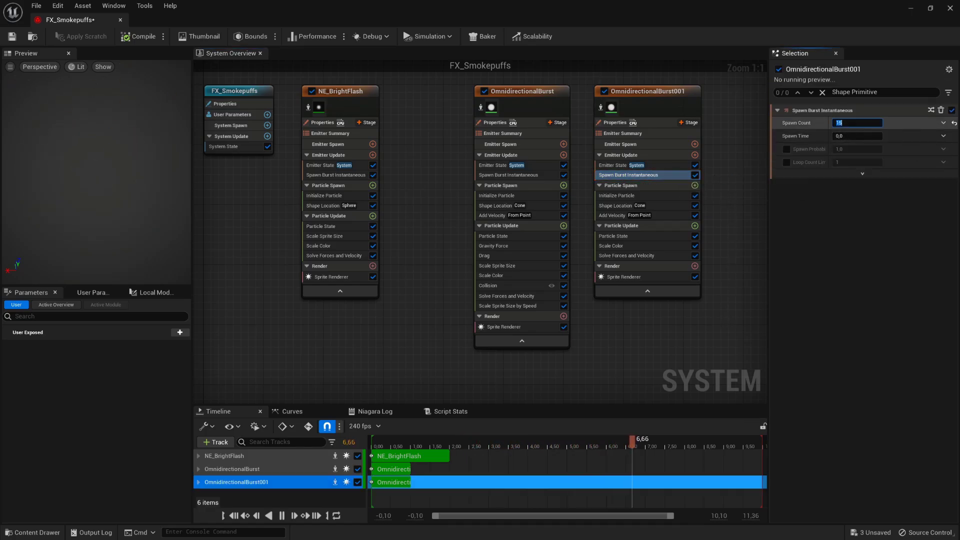
text(7)
key(Return)
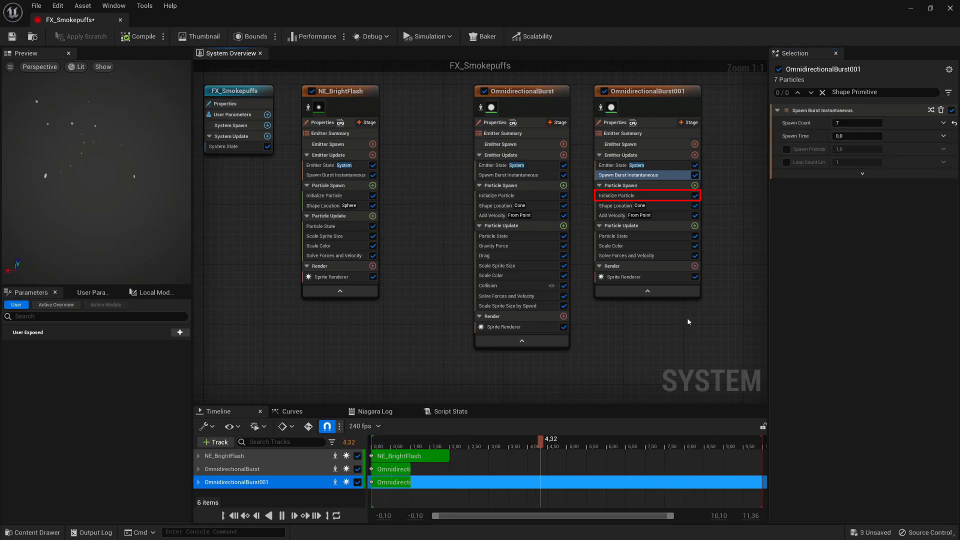
- Set the copy's particle lifetime to 0,1–0,2 and colour alpha to 0,1
click(631, 195)
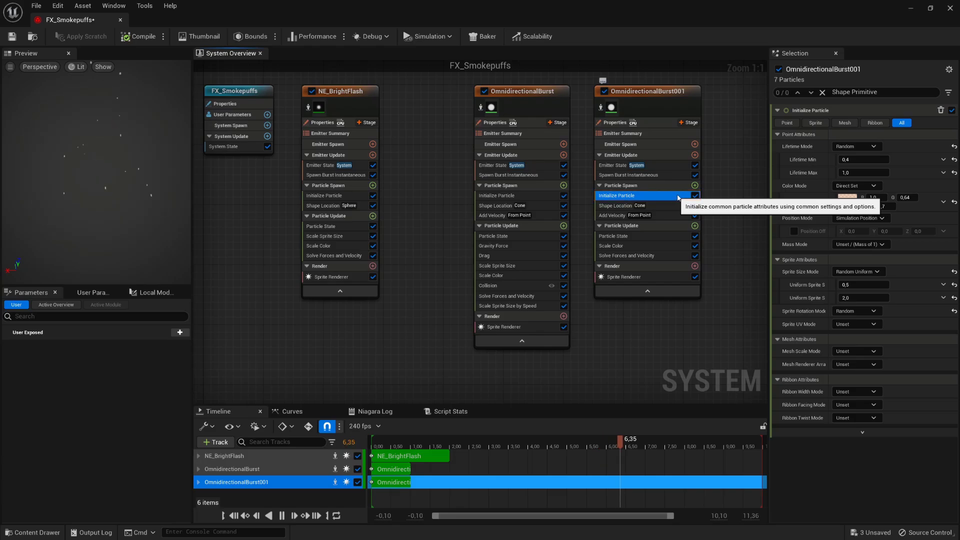
click(862, 160)
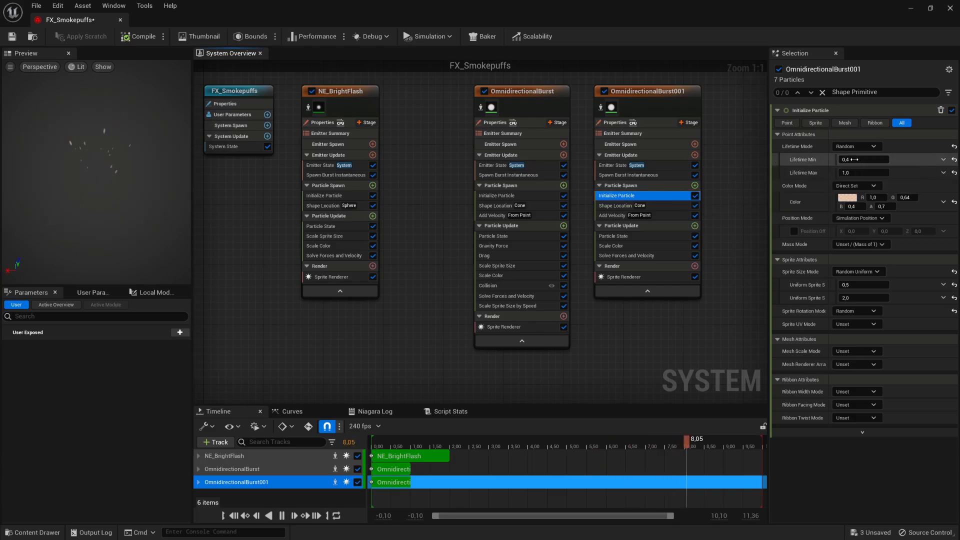
text(0.1)
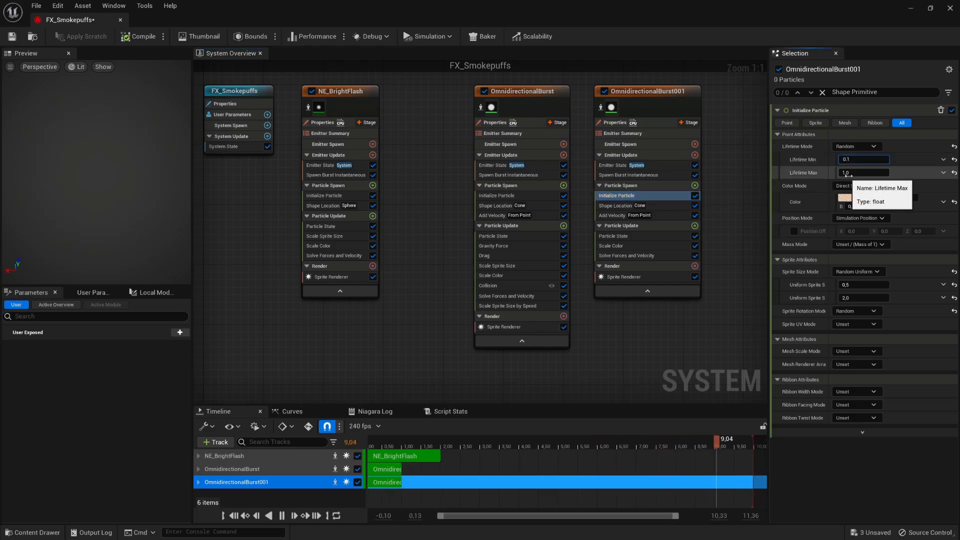
click(857, 173)
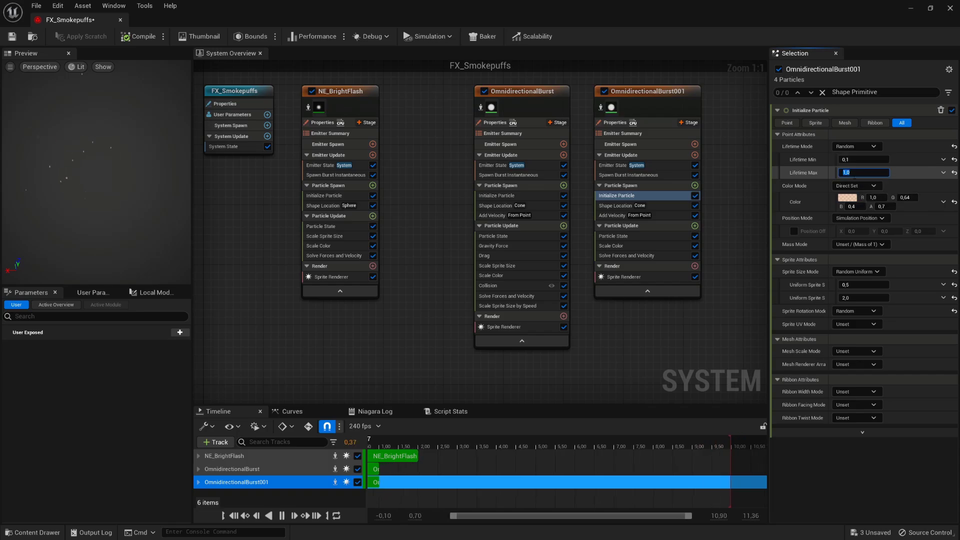
text(0.2)
key(Return)
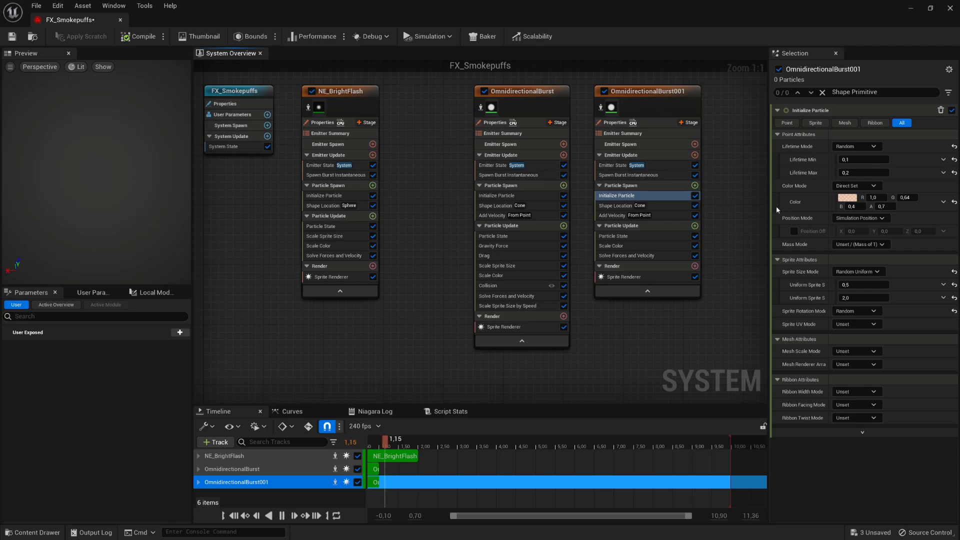
click(882, 206)
text(0,1)
key(Return)
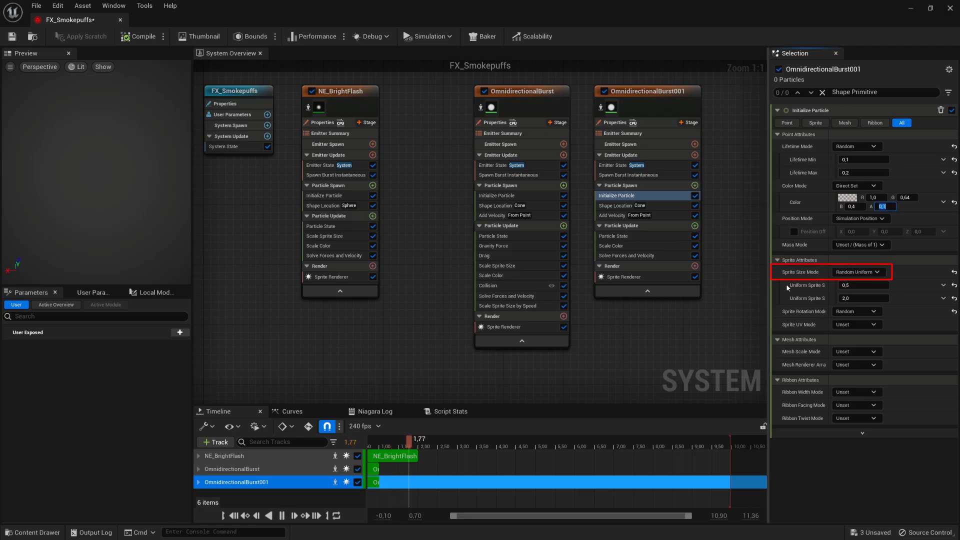
- Switch sprite size to Non-Uniform at 3,0 × 75,0
click(855, 272)
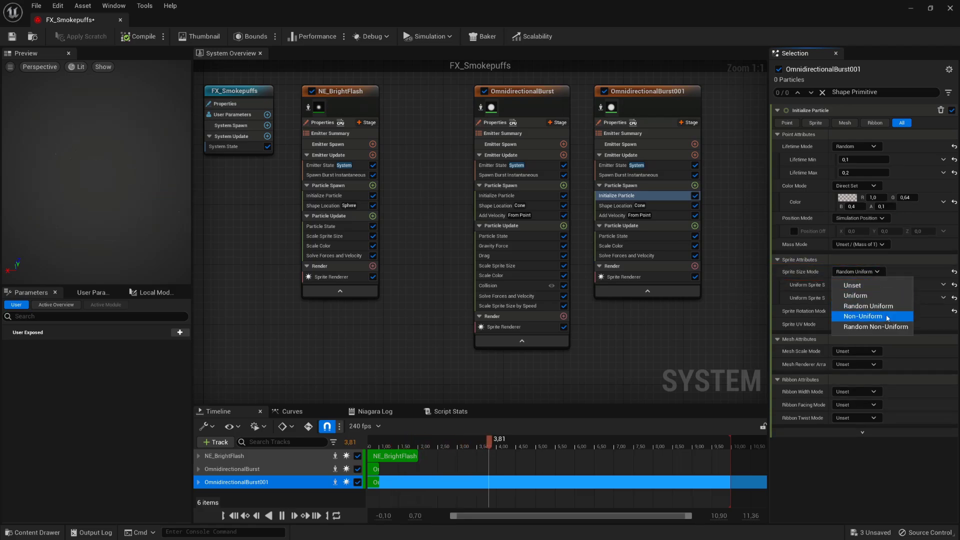
click(867, 317)
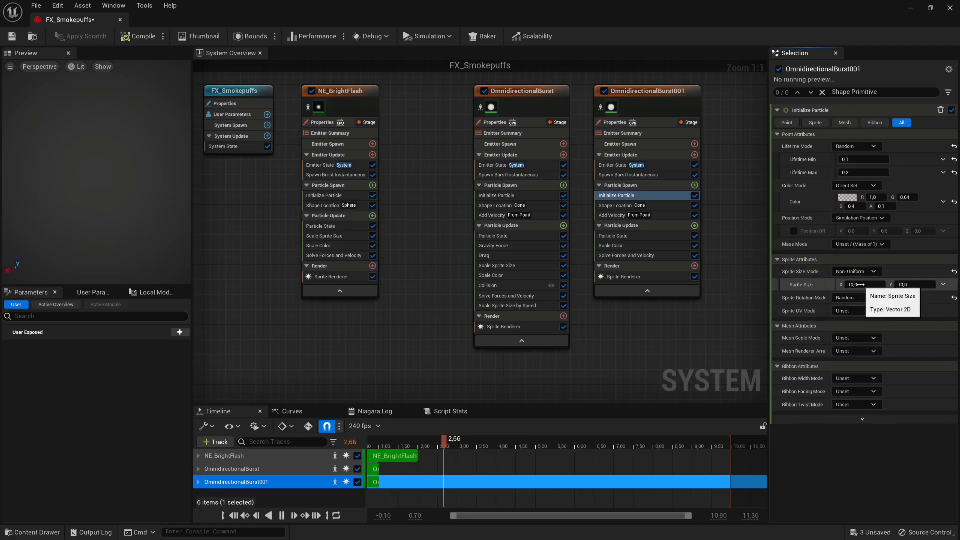
click(857, 285)
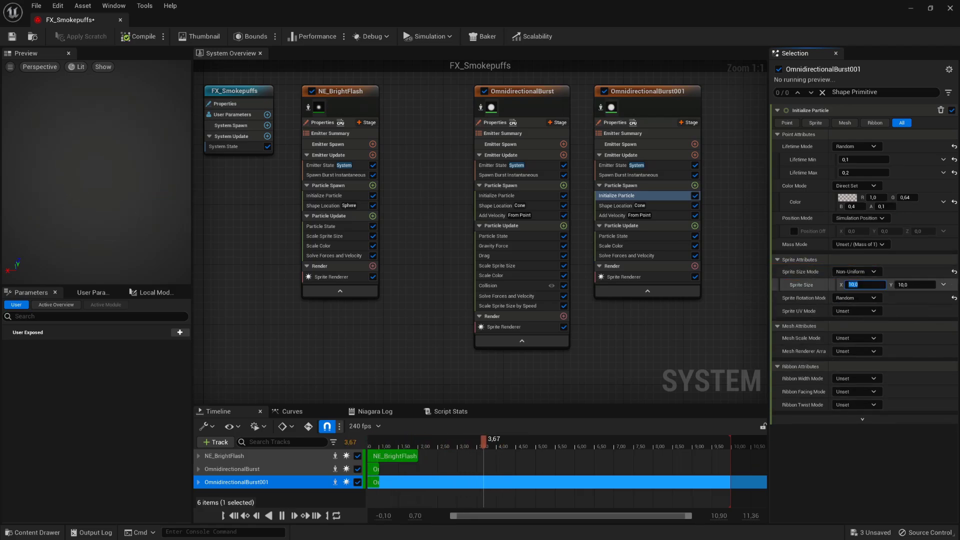
text(3)
key(Tab)
text(75)
key(Return)
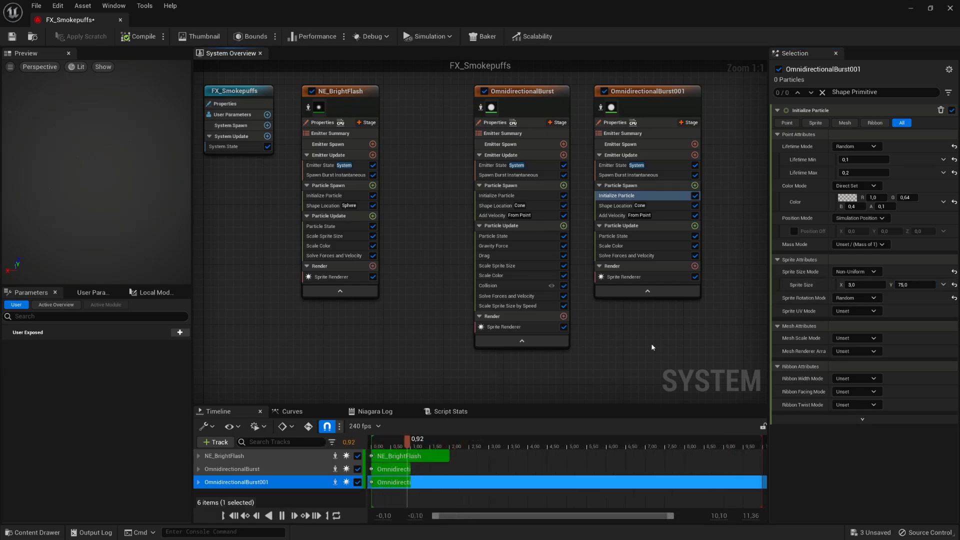
- Set the cone length to 7, inner angle to 150, and enable Flatten Endcaps
click(677, 206)
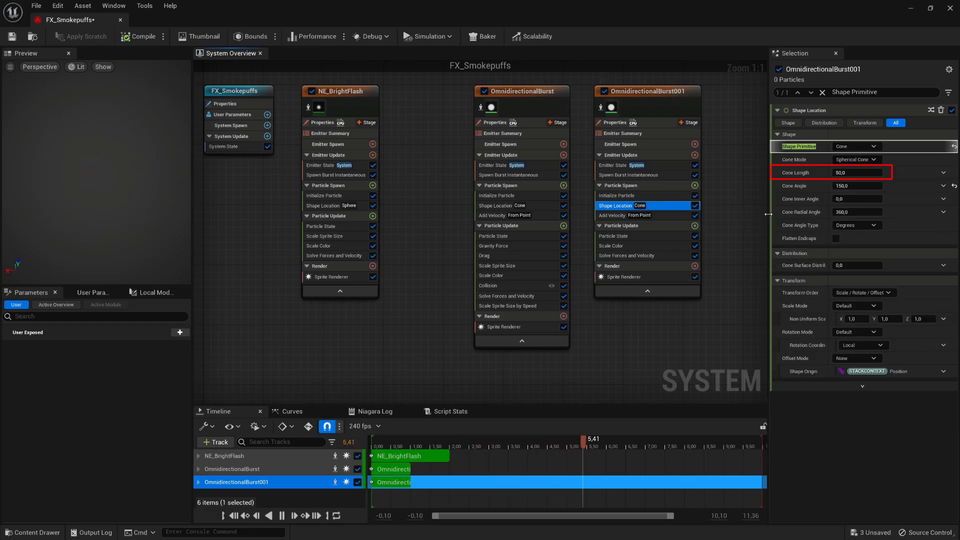
click(857, 173)
text(7)
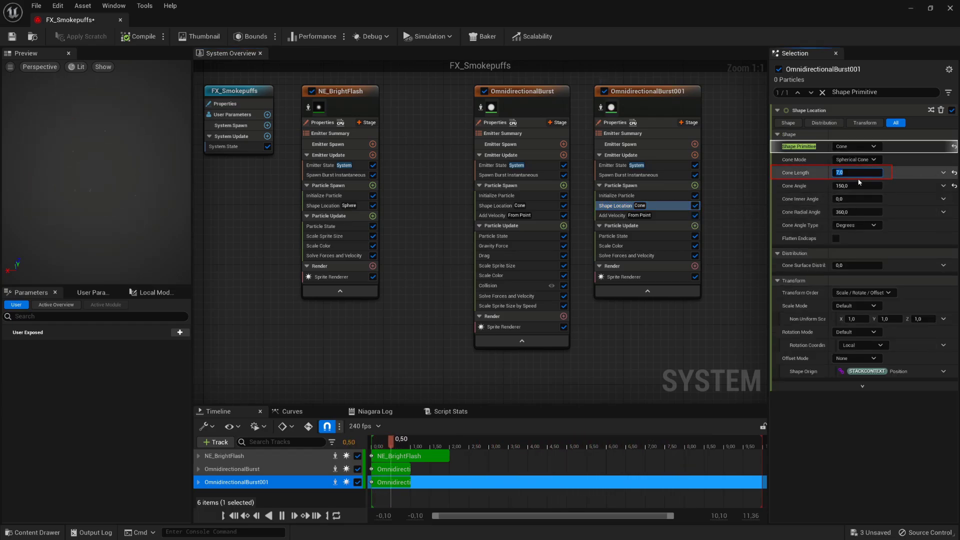
key(Return)
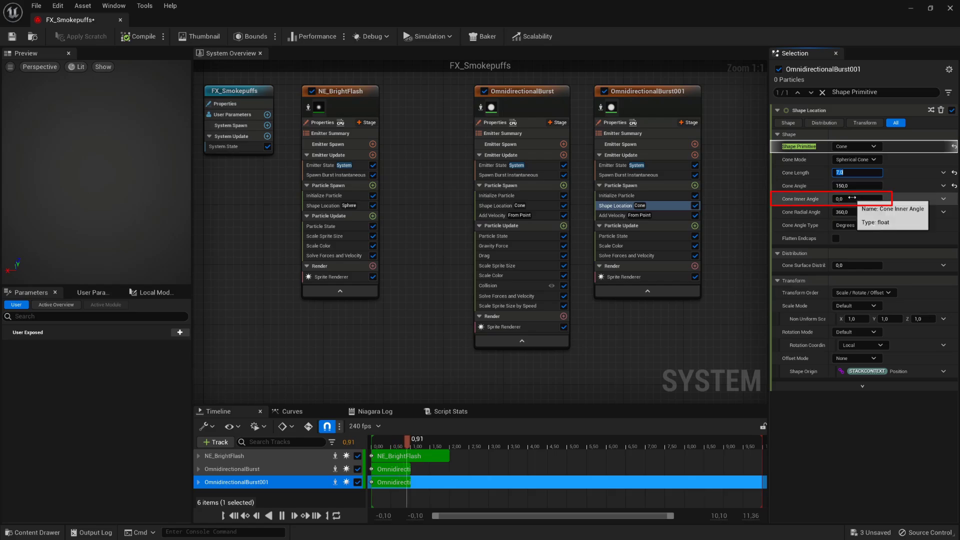
click(856, 199)
text(150)
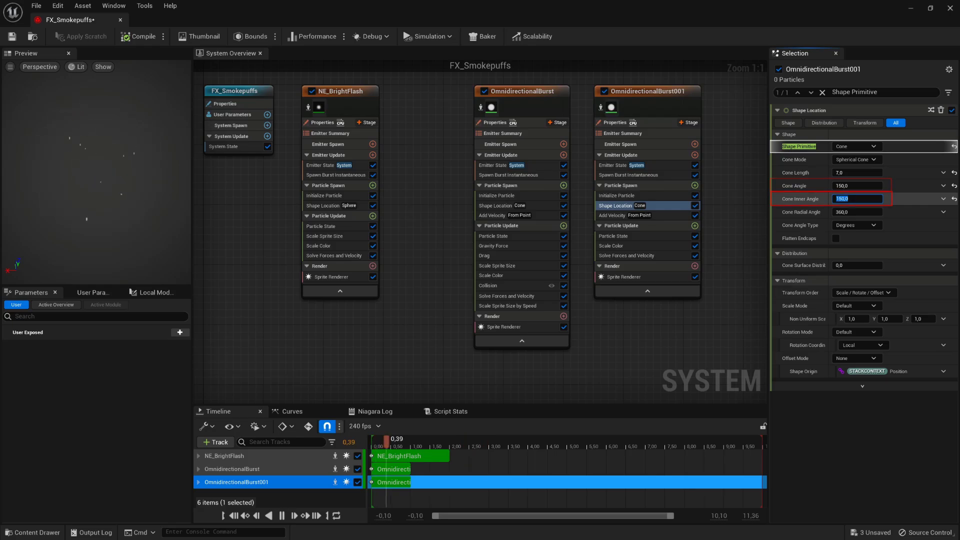
key(Return)
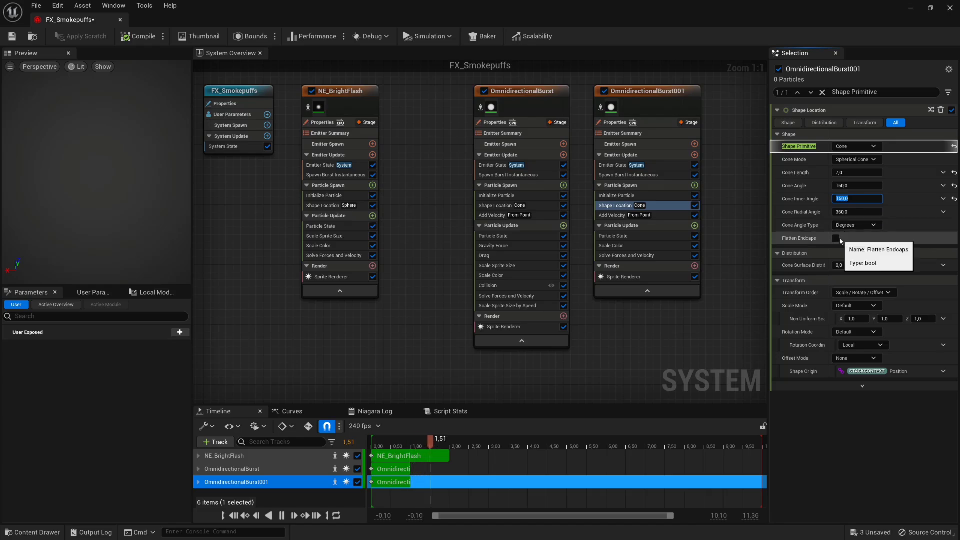
click(836, 239)
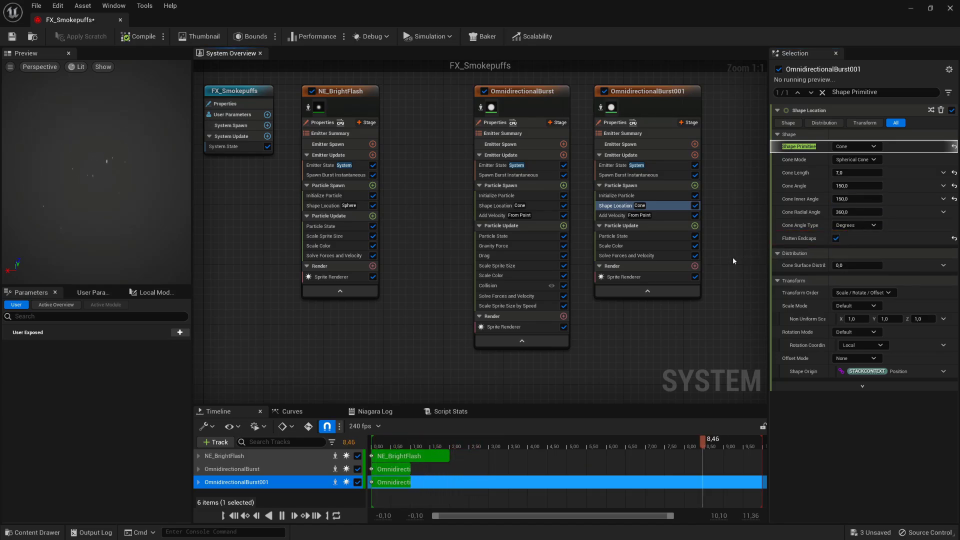
- Set OmnidirectionalBurst001's velocity speed to 250–550 and origin offset Z to -20
click(681, 219)
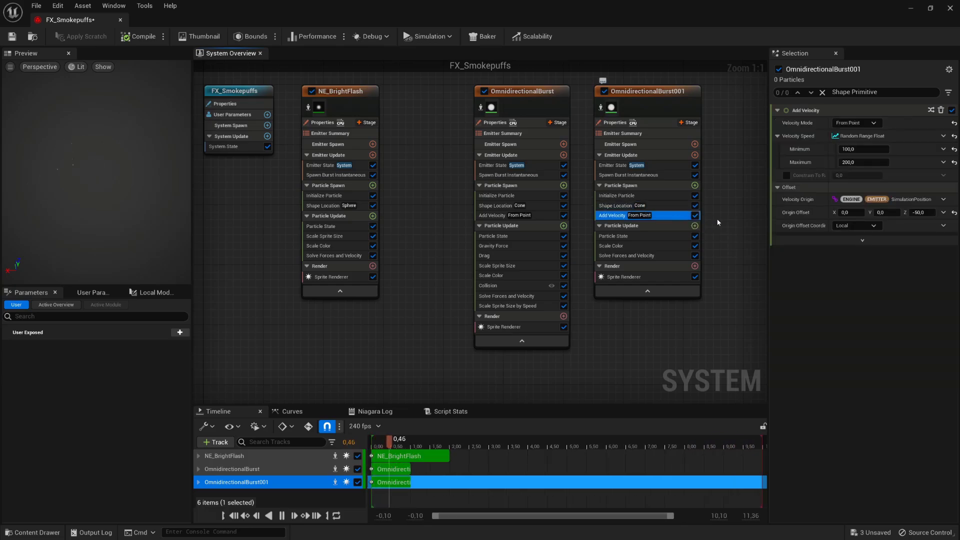
click(856, 149)
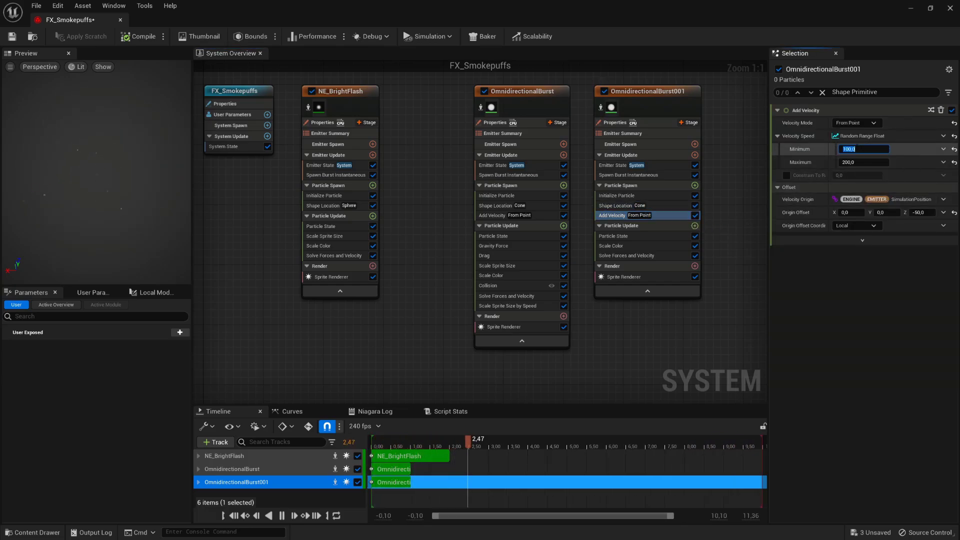
text(250)
click(862, 163)
text(550)
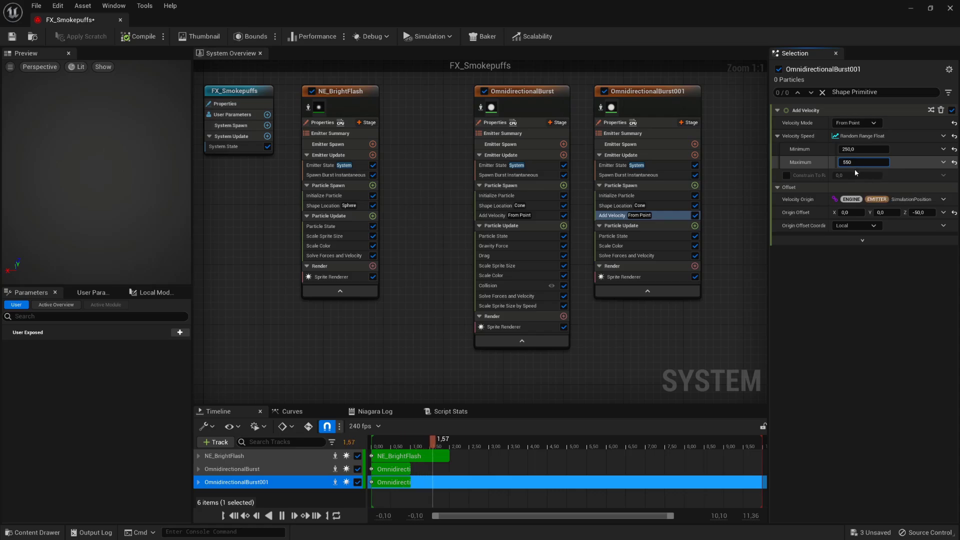
click(922, 213)
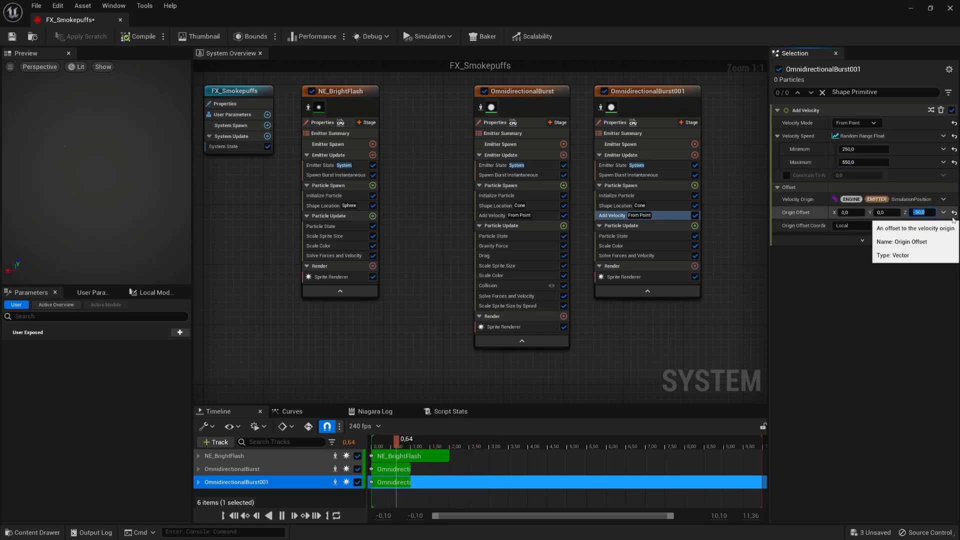
text(-20)
key(Return)
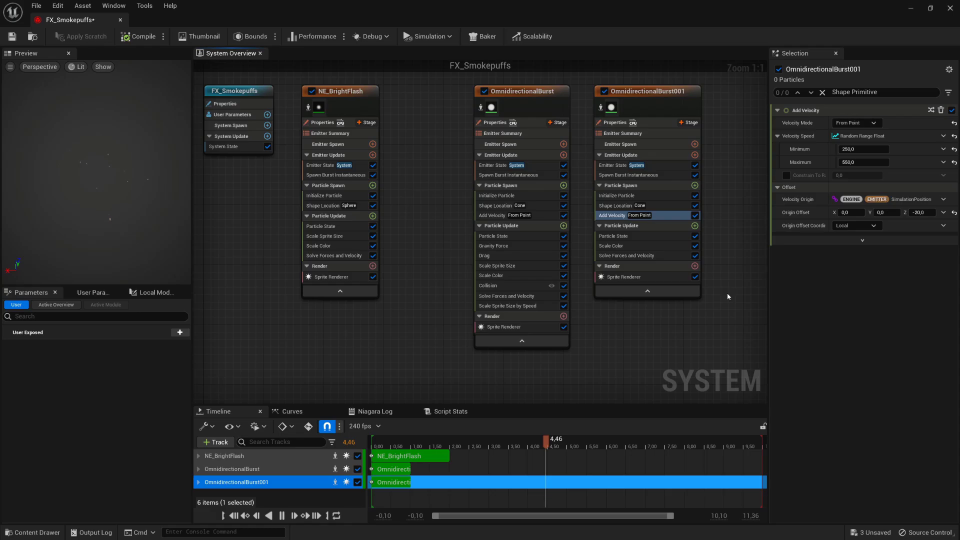
- Rename OmnidirectionalBurst to NE_DirtParticles and OmnidirectionalBurst001 to NE_StraightLines
double_click(539, 92)
text(NE_DirtParticles)
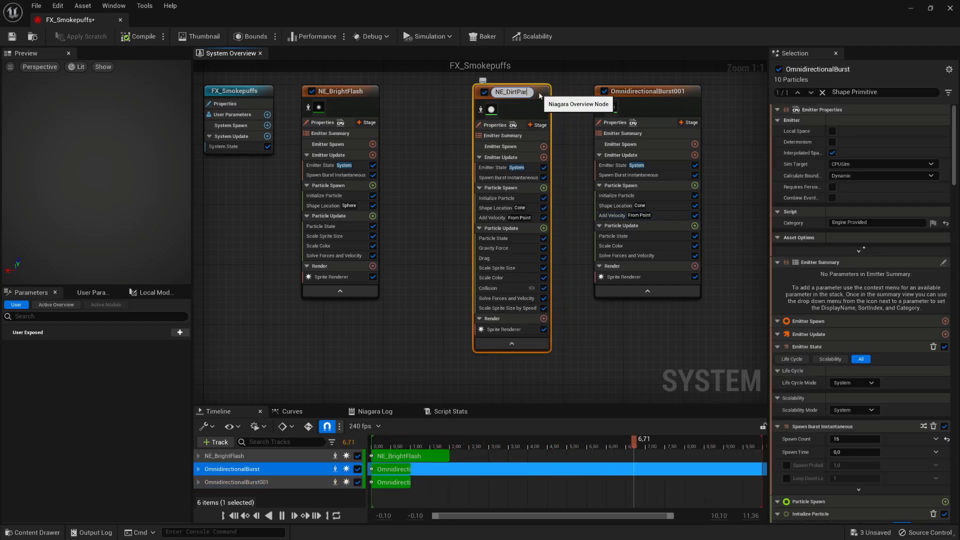
key(Return)
double_click(630, 92)
text(NE_StraightLines)
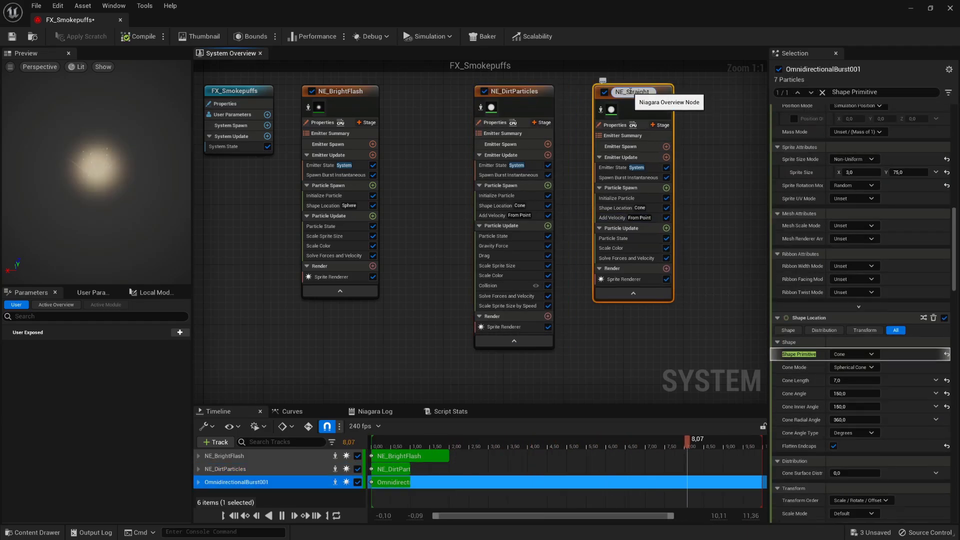
click(708, 152)
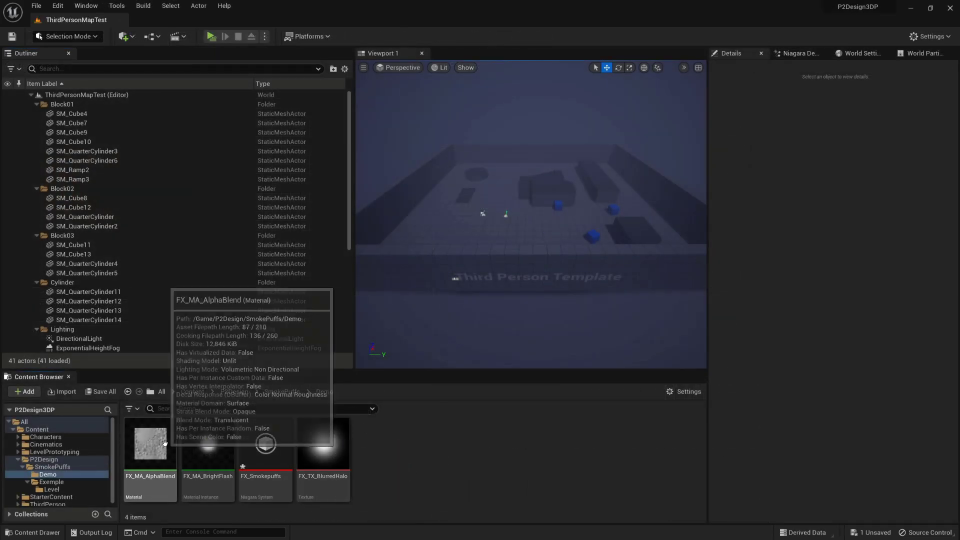
- Make a material instance from FX_MA_AlphaBlend and name it FX_MA_Smoke
right_click(166, 447)
click(268, 210)
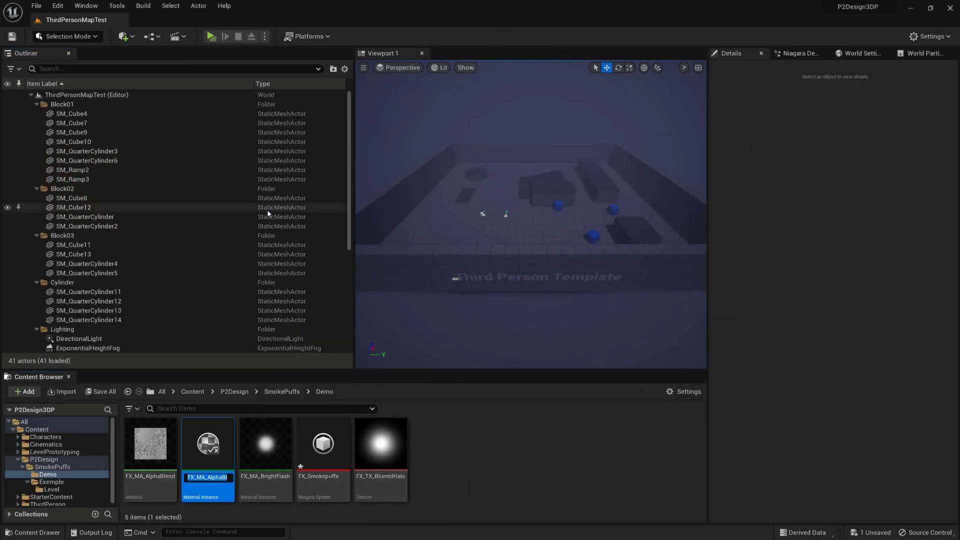
key(BackSpace)
key(BackSpace)
key(BackSpace)
key(BackSpace)
key(BackSpace)
key(BackSpace)
key(BackSpace)
key(BackSpace)
text(Smoke)
key(Return)
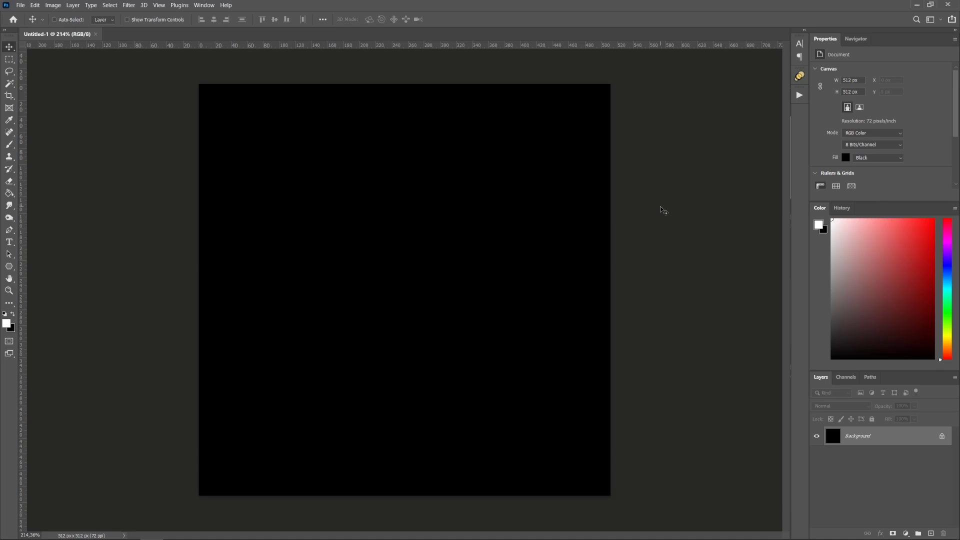
- Turn on the canvas grid with View > Show > Grid
click(158, 6)
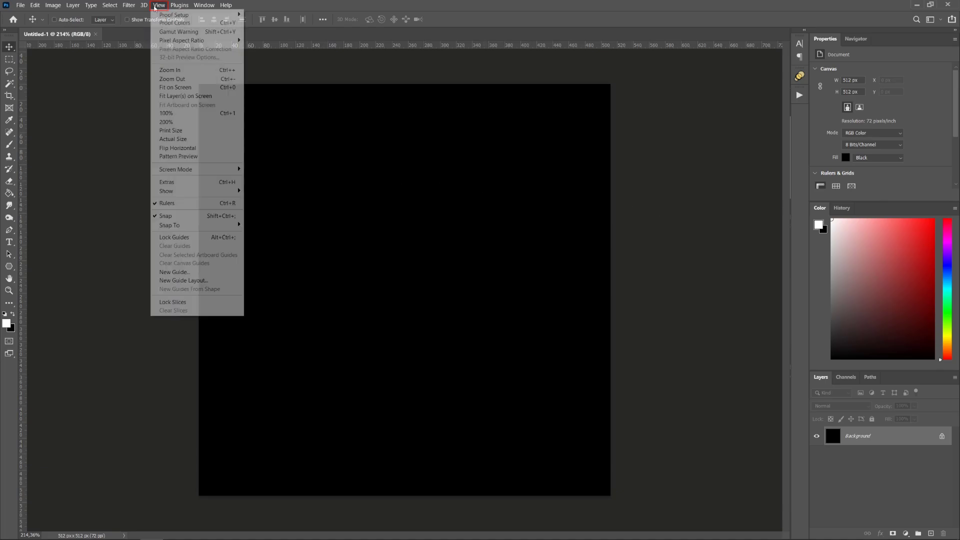
mouse_move(201, 197)
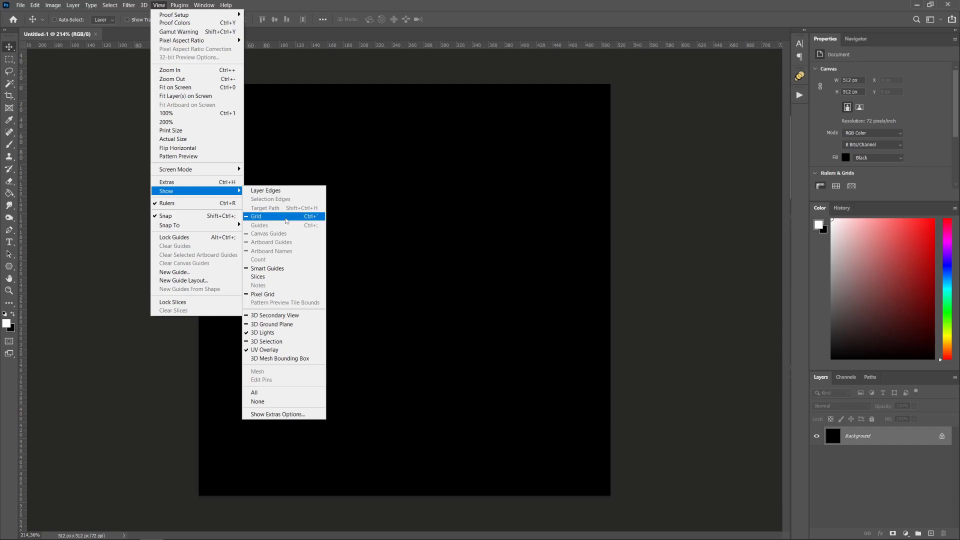
click(286, 220)
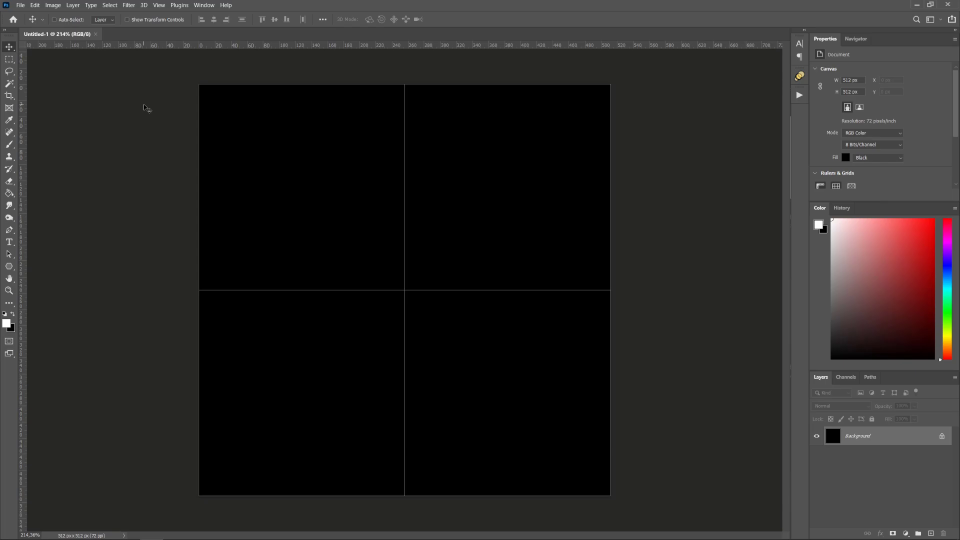
- Open the Guides, Grid & Slices preferences to adjust the grid spacing
click(35, 5)
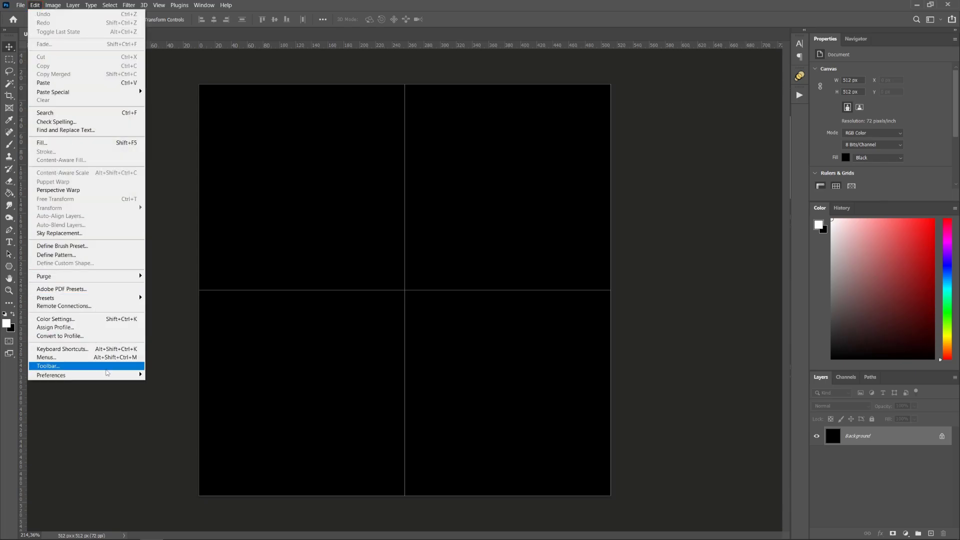
mouse_move(108, 376)
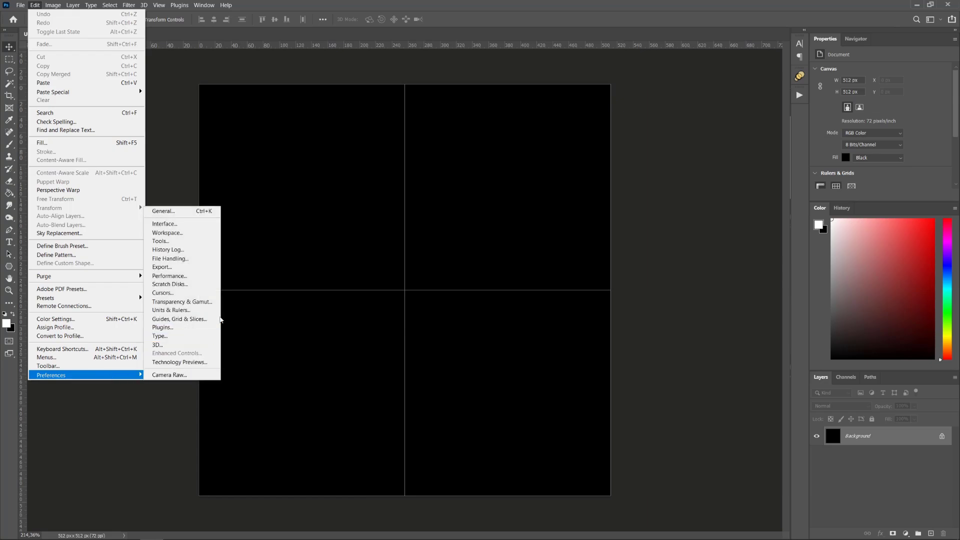
click(213, 319)
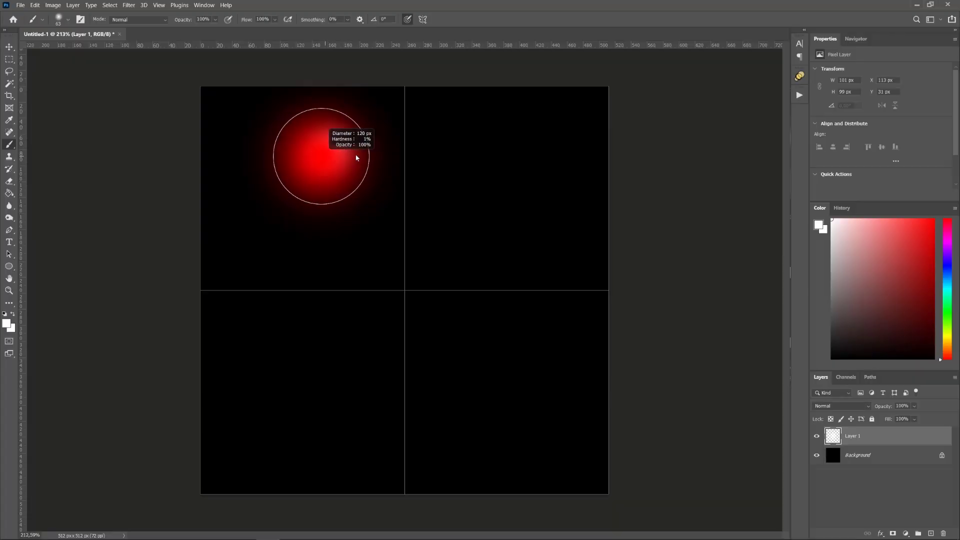
- Paint a cluster of soft white dabs in the top-left cell
click(279, 167)
click(332, 150)
click(317, 214)
click(259, 203)
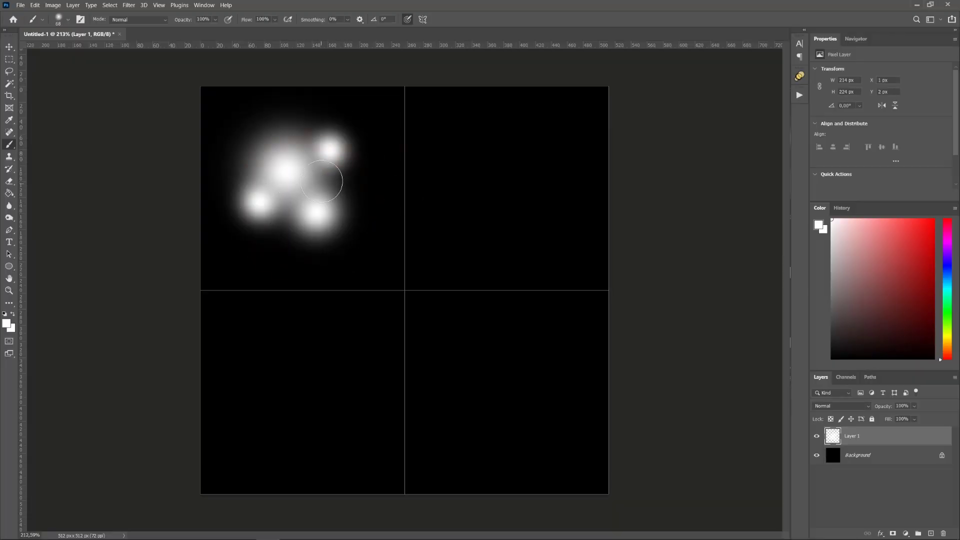
alt+right_drag(319, 176, 314, 176)
- Paint a cluster of large and small soft white dabs in the top-right cell
click(316, 179)
alt+right_drag(474, 174, 516, 174)
click(485, 163)
alt+right_drag(524, 208, 546, 208)
key(ctrl+z)
alt+right_drag(503, 161, 485, 161)
click(485, 160)
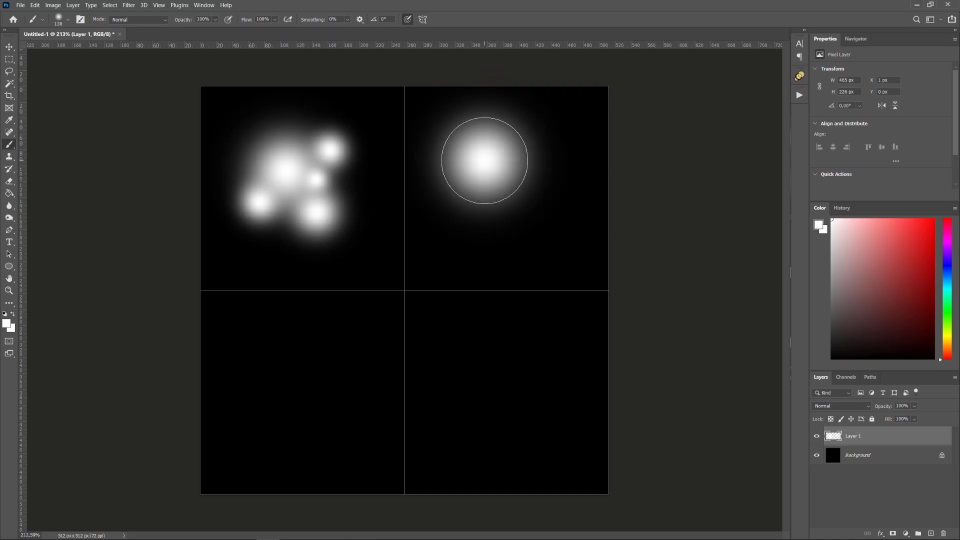
click(548, 184)
mouse_move(566, 184)
alt+right_down()
mouse_move(549, 184)
mouse_move(544, 204)
mouse_move(530, 175)
mouse_move(540, 158)
alt+right_up()
key(ctrl+z)
click(527, 210)
click(533, 171)
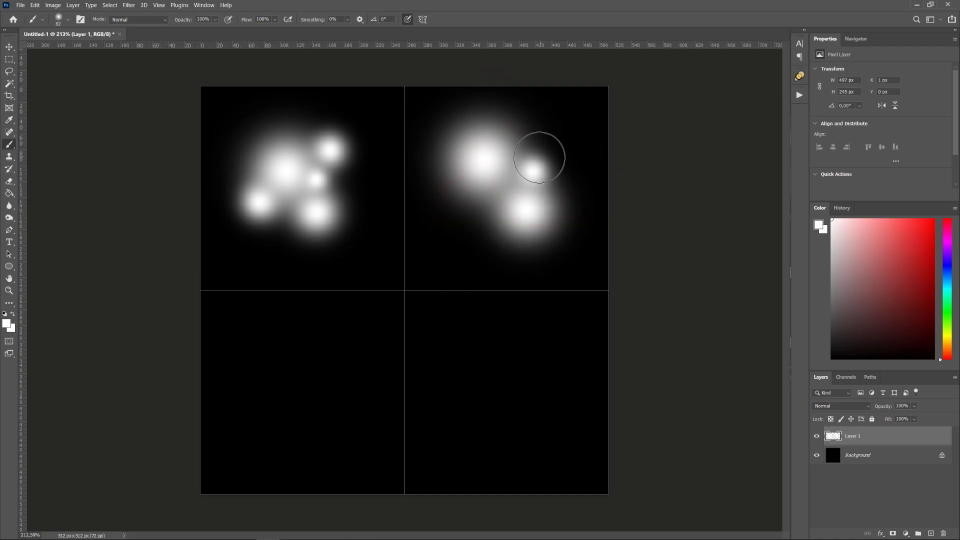
click(539, 158)
click(486, 206)
alt+right_drag(471, 207, 479, 207)
- Paint a cluster of soft white dabs in the bottom-right cell
click(487, 210)
click(480, 222)
alt+right_drag(501, 352, 486, 352)
click(511, 346)
mouse_move(520, 404)
alt+right_down()
mouse_move(543, 408)
mouse_move(467, 394)
alt+right_up()
click(524, 410)
click(497, 379)
key(ctrl+z)
click(490, 395)
click(549, 364)
click(549, 362)
- Paint a large dab plus smaller dabs in the bottom-left cell
click(316, 354)
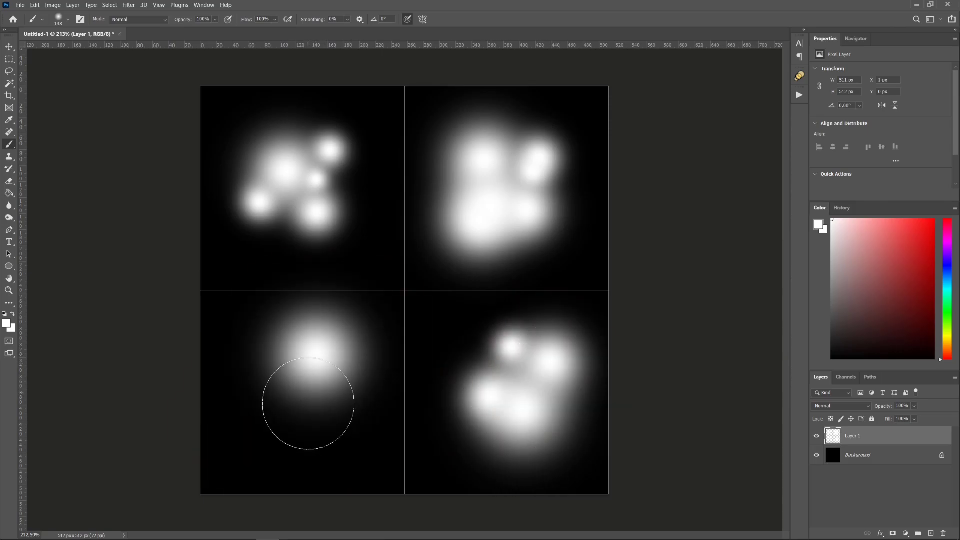
key(ctrl+z)
click(316, 373)
alt+right_drag(290, 409, 270, 409)
click(269, 411)
alt+right_drag(317, 439, 299, 439)
click(307, 428)
- Scale down the bottom-right and bottom-left smoke shapes with Free Transform
click(9, 60)
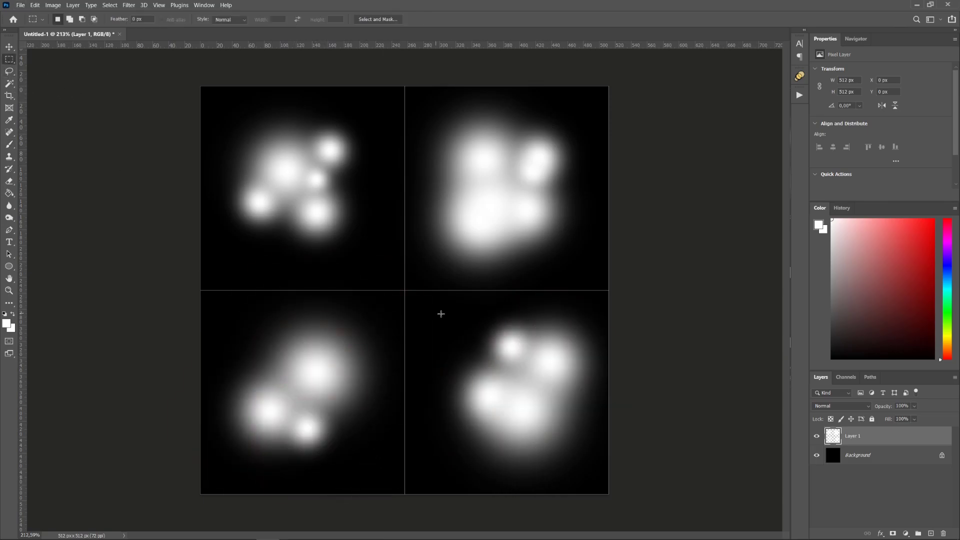
drag(405, 291, 614, 504)
key(ctrl+t)
alt+drag(609, 291, 591, 308)
key(Return)
drag(200, 291, 405, 494)
key(ctrl+t)
alt+drag(405, 291, 390, 304)
drag(350, 345, 352, 348)
key(Return)
- Scale down the top-right and top-left smoke shapes with Free Transform
drag(405, 86, 676, 289)
key(ctrl+t)
alt+drag(405, 291, 421, 276)
drag(450, 240, 453, 238)
key(Return)
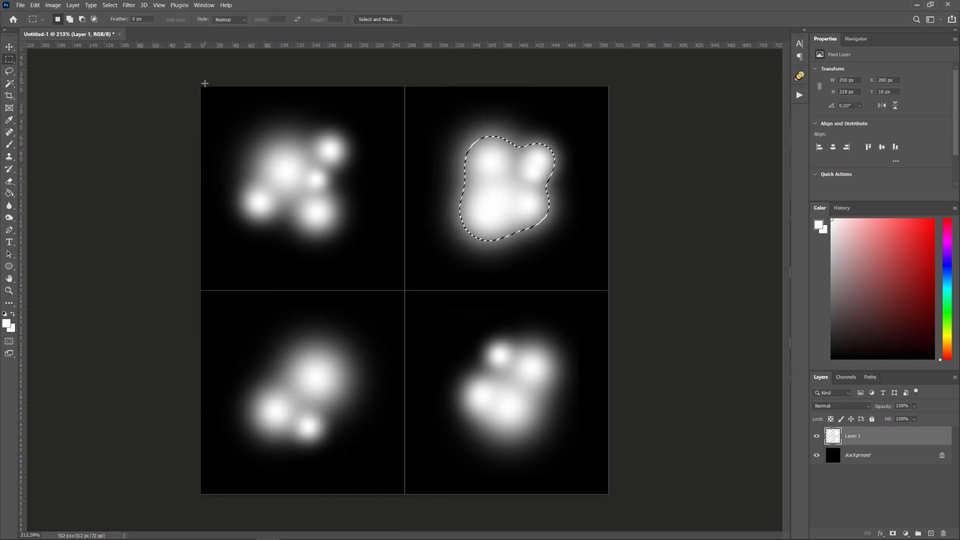
key(ctrl+t)
mouse_move(204, 83)
mouse_down()
mouse_move(406, 289)
mouse_move(208, 95)
mouse_up()
key(Return)
- Try erasing part of the top-left blob with a soft round eraser at 100% flow, then undo
key(e)
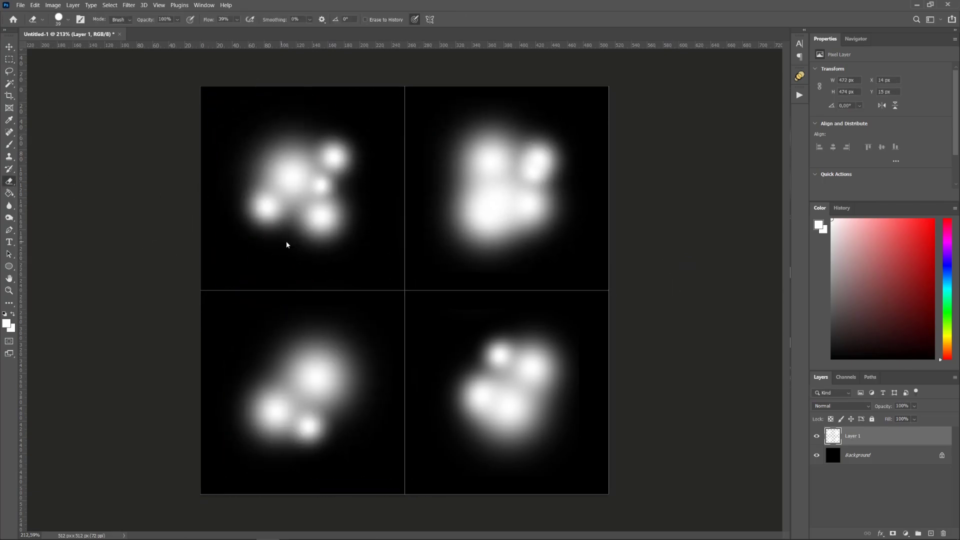
right_click(288, 245)
click(377, 468)
alt+right_drag(258, 243, 286, 243)
click(330, 183)
click(237, 19)
drag(242, 30, 275, 30)
drag(354, 186, 313, 180)
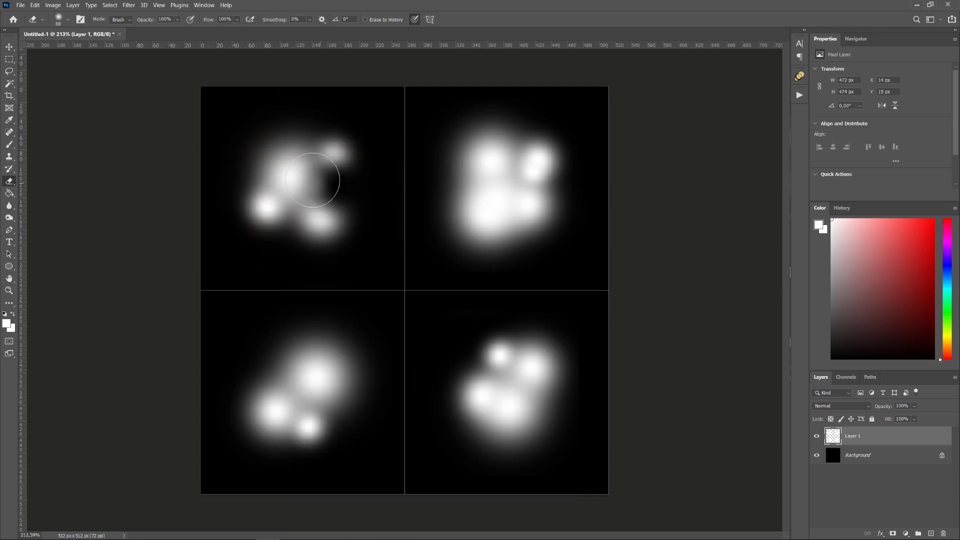
key(ctrl+z)
key(ctrl+minus)
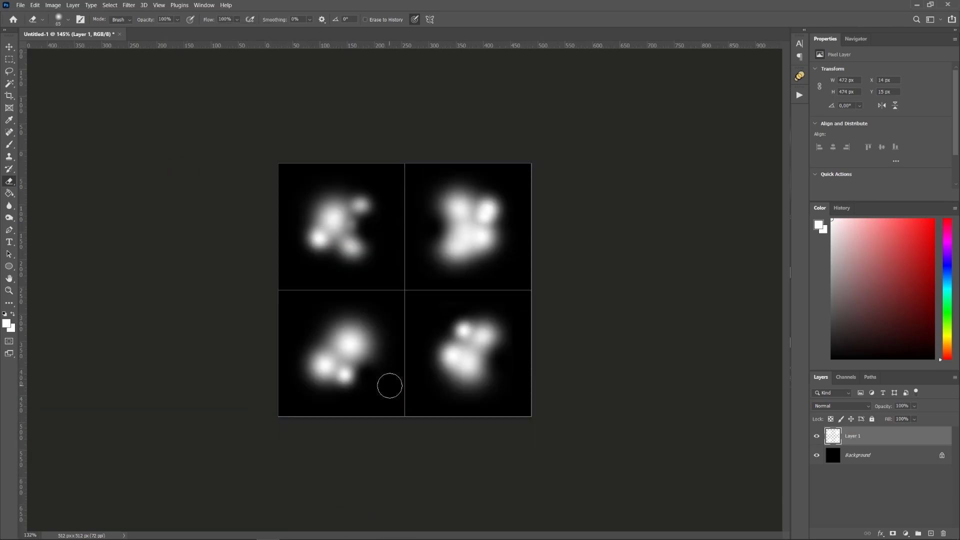
key(ctrl+plus)
- Set a larger white brush and repaint a bigger dab in the top-left cell
key(b)
alt+right_drag(327, 202, 331, 202)
click(832, 219)
click(331, 196)
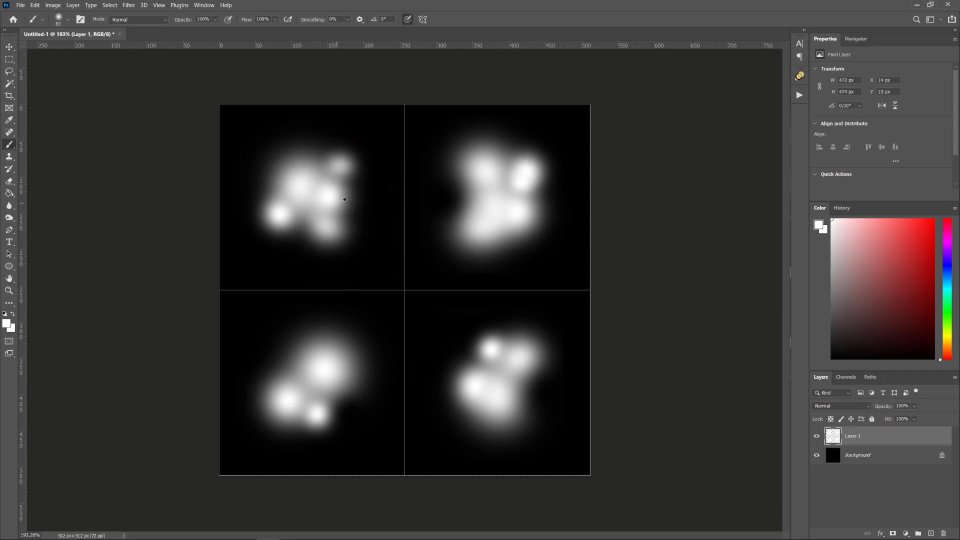
key(ctrl+z)
alt+right_drag(330, 196, 340, 196)
click(335, 202)
key(ctrl+z)
click(335, 180)
alt+scroll(631, 374, up, 1)
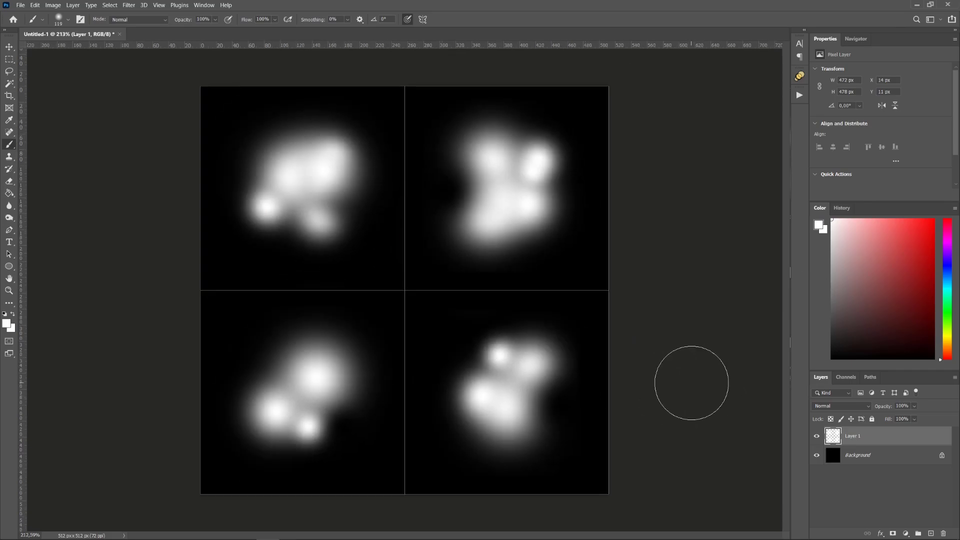
- Duplicate Layer 1 and apply a 31.8 px Gaussian Blur to the copy
right_click(890, 438)
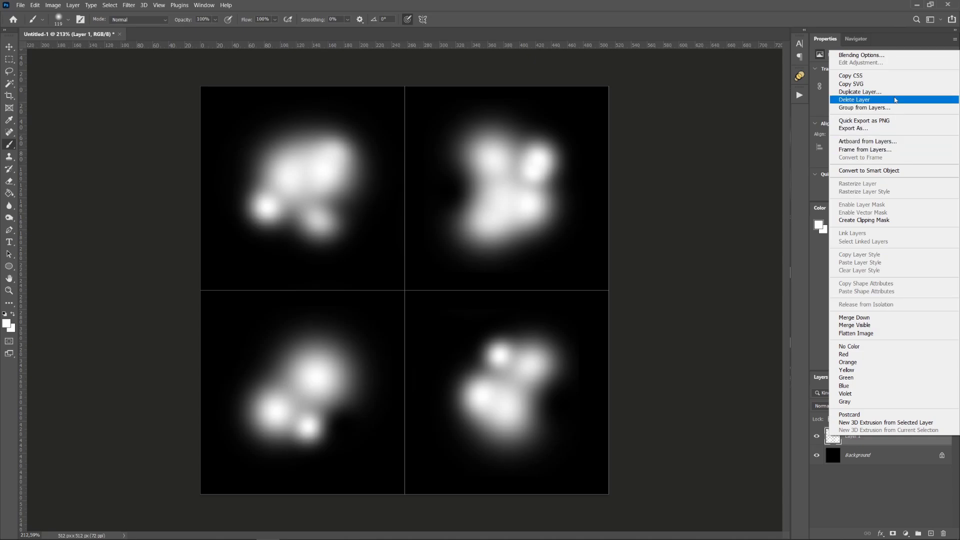
click(860, 92)
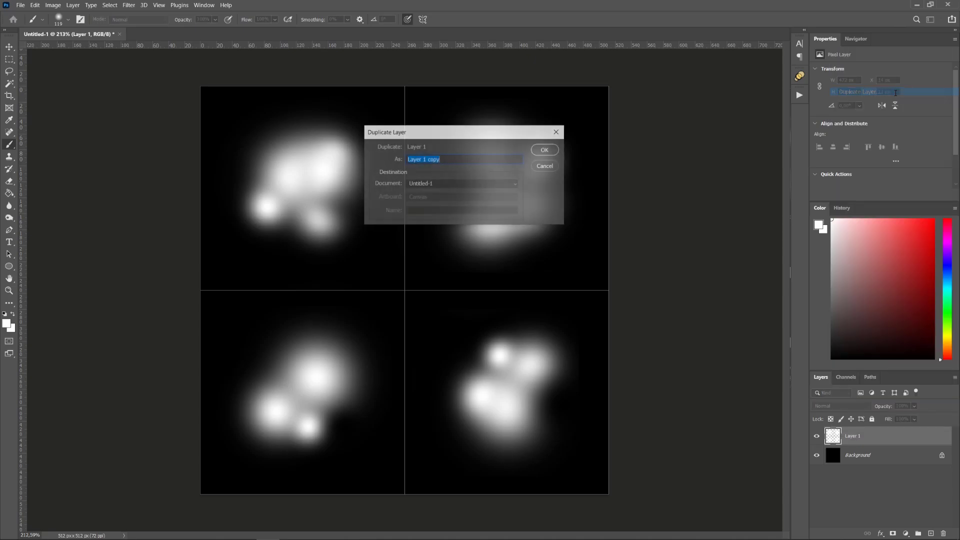
click(546, 150)
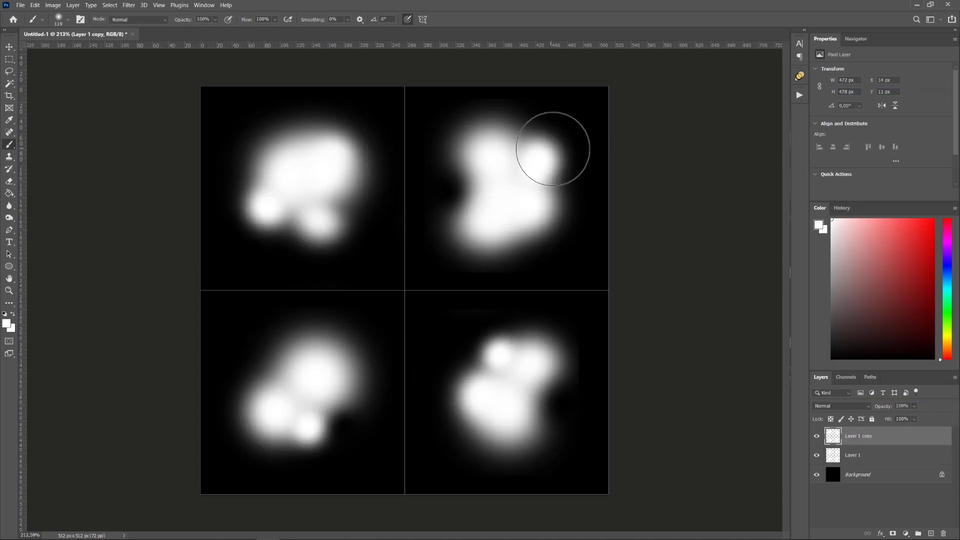
click(132, 6)
mouse_move(200, 117)
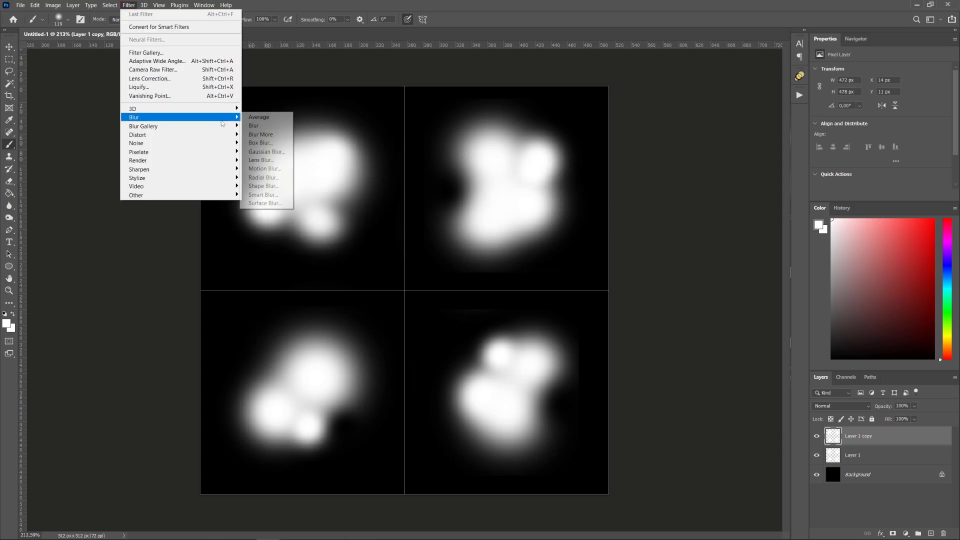
click(266, 151)
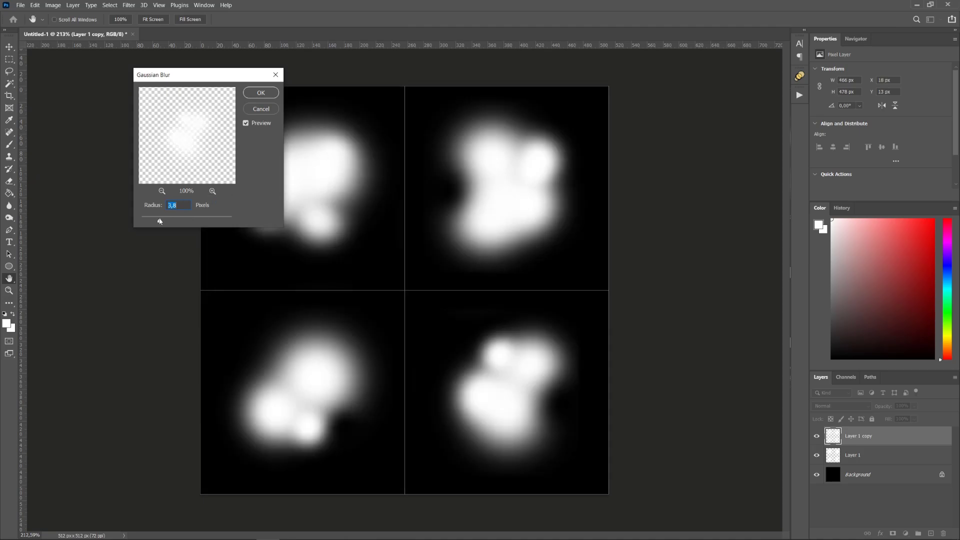
drag(180, 221, 185, 221)
click(261, 93)
- Set the blurred copy to Screen blend mode at 75% opacity and compare it
key(b)
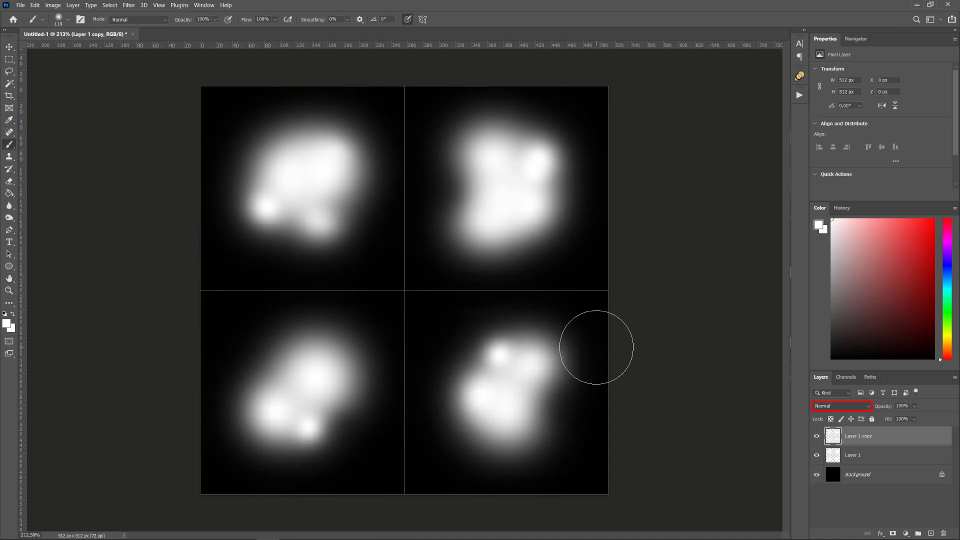
click(835, 408)
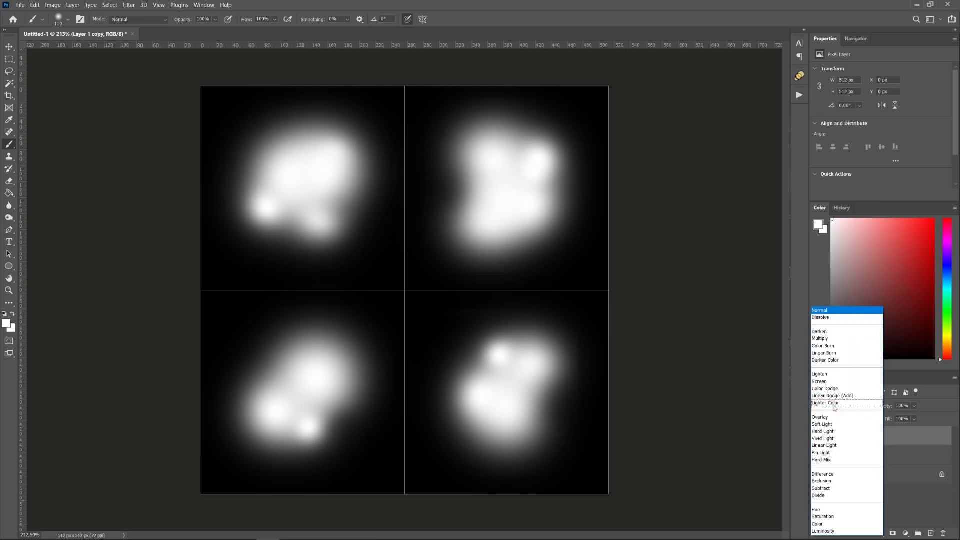
click(845, 383)
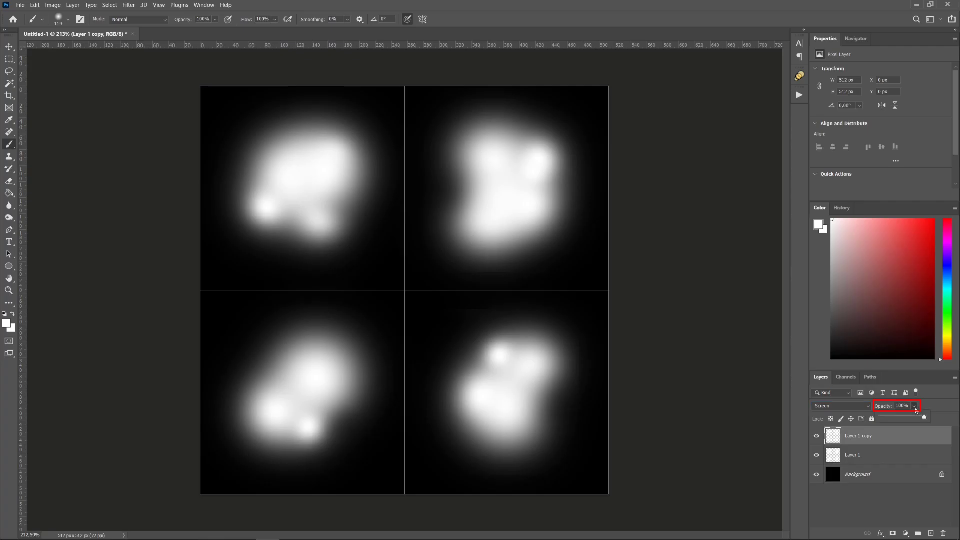
drag(917, 411, 911, 418)
click(817, 437)
click(817, 437)
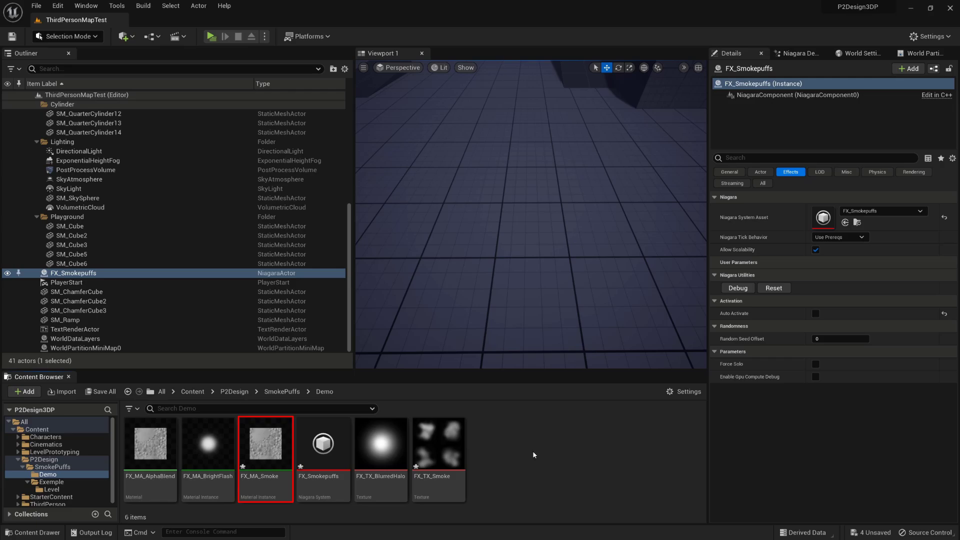
- In FX_MA_Smoke, override the Texture parameter and assign FX_TX_Smoke
double_click(265, 444)
click(495, 145)
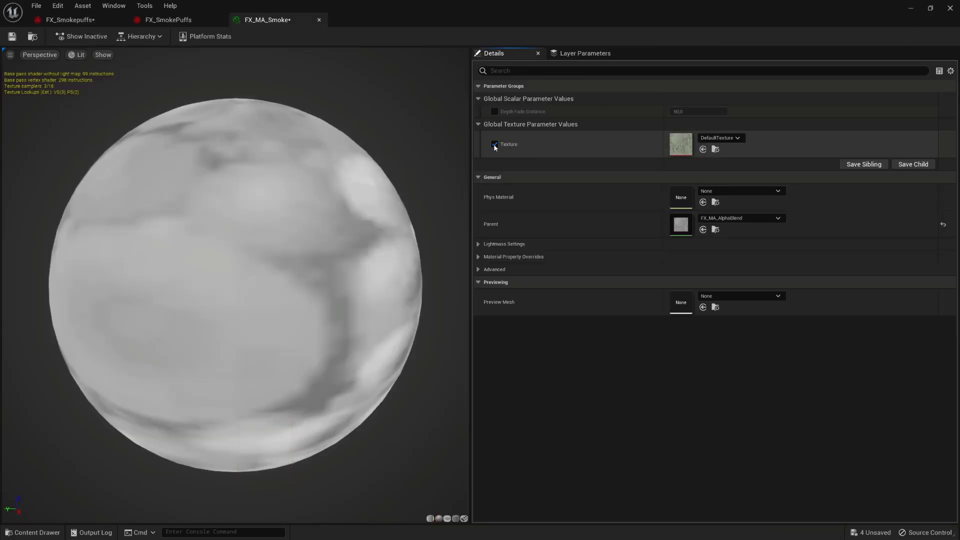
click(720, 138)
click(786, 395)
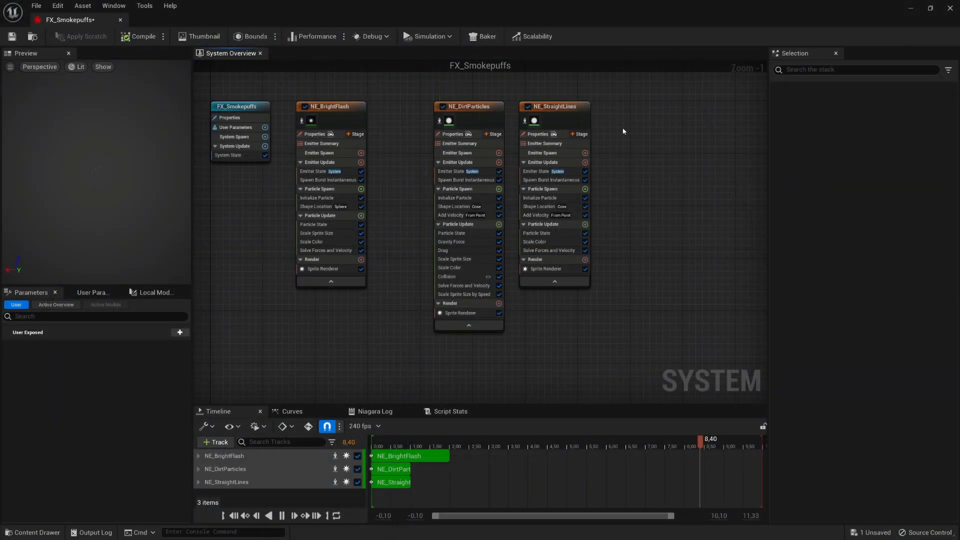
- Add an Omnidirectional Burst emitter from the templates and set its Life Cycle Mode to System
right_click(624, 130)
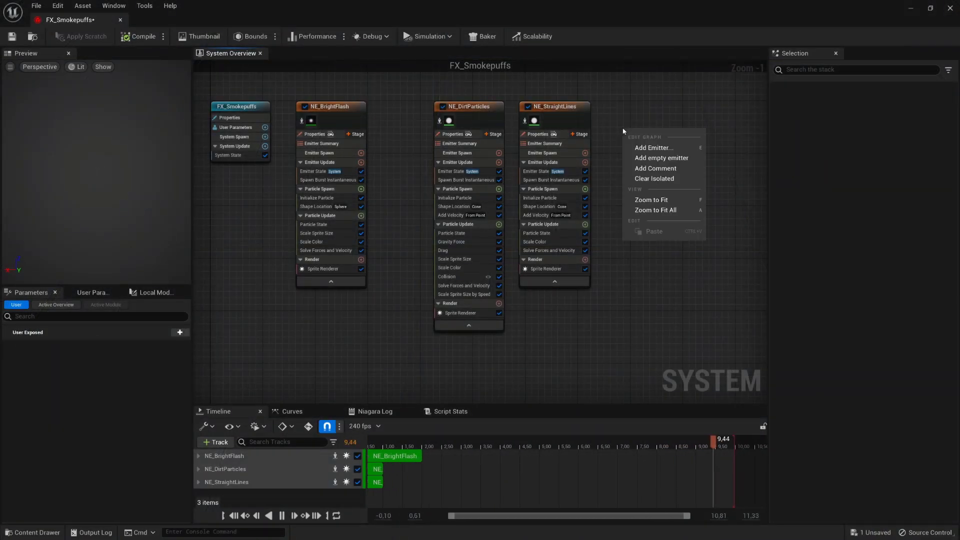
click(679, 149)
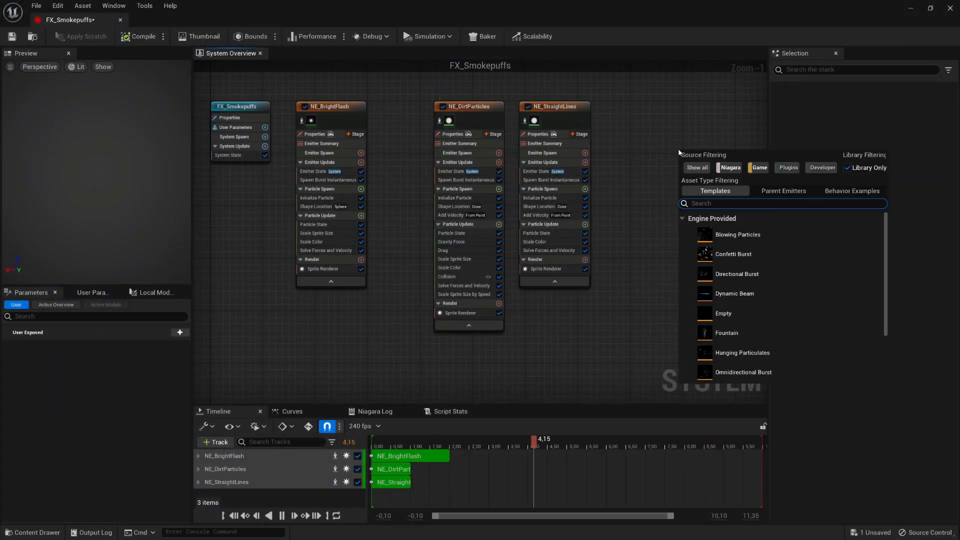
click(821, 376)
double_click(820, 376)
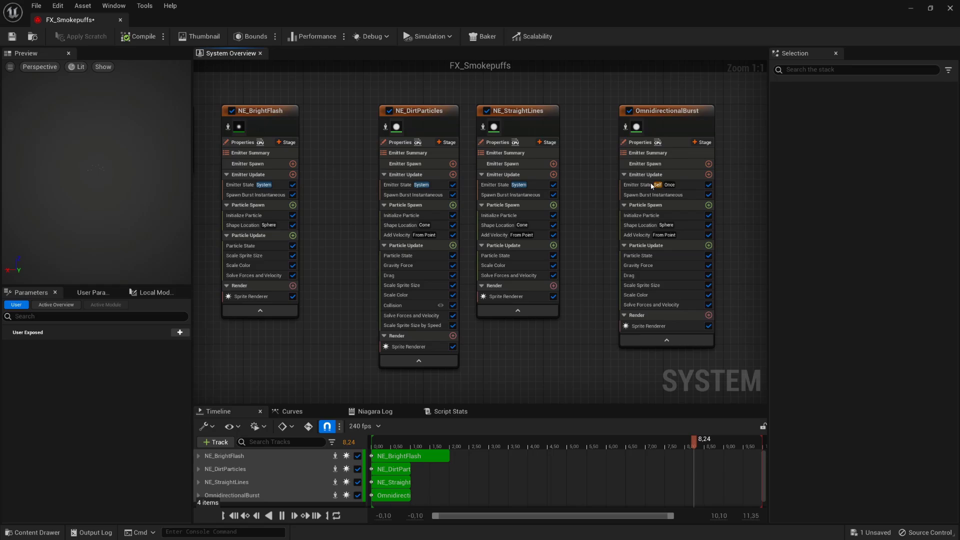
click(694, 186)
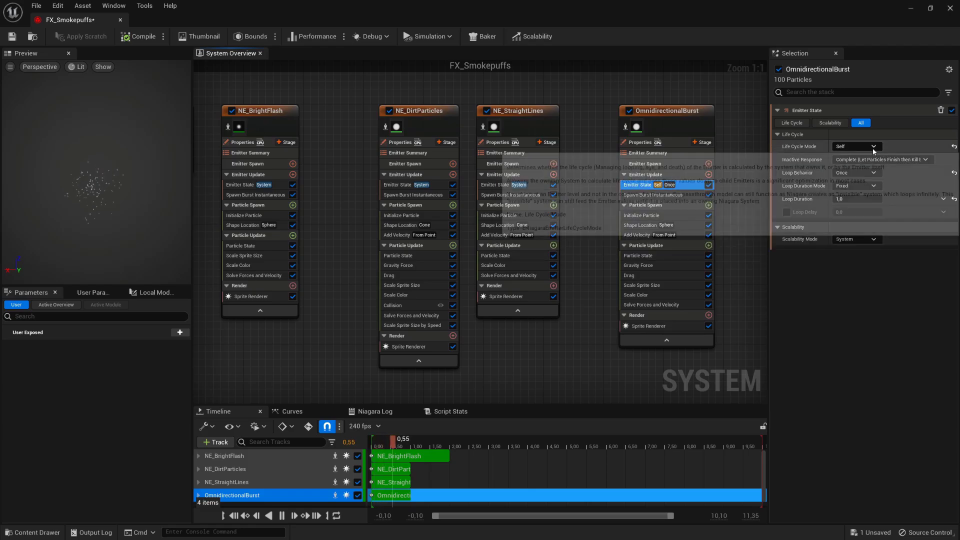
click(856, 146)
click(850, 159)
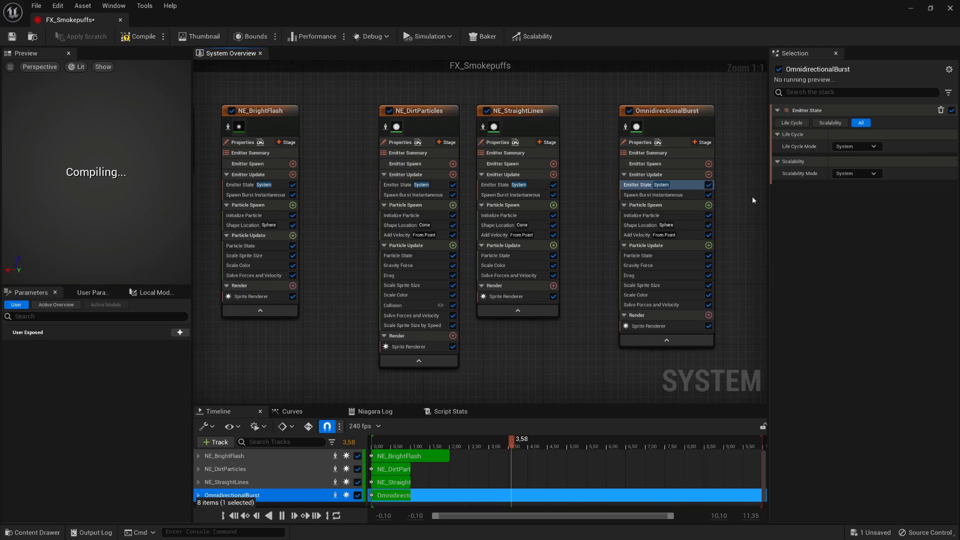
- Set the Sprite Renderer material to FX_MA_Smoke and Sub Image Size to 2 × 2
click(687, 328)
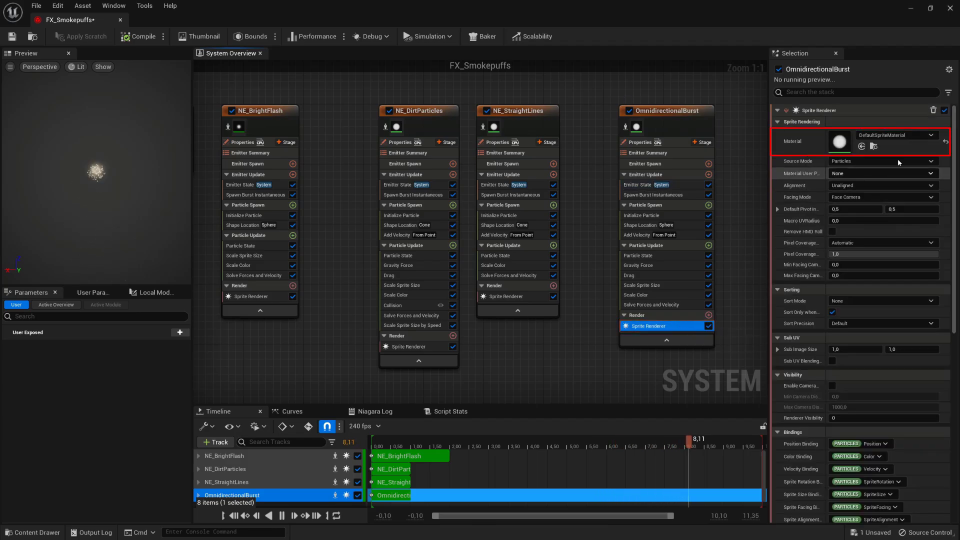
click(923, 137)
click(919, 340)
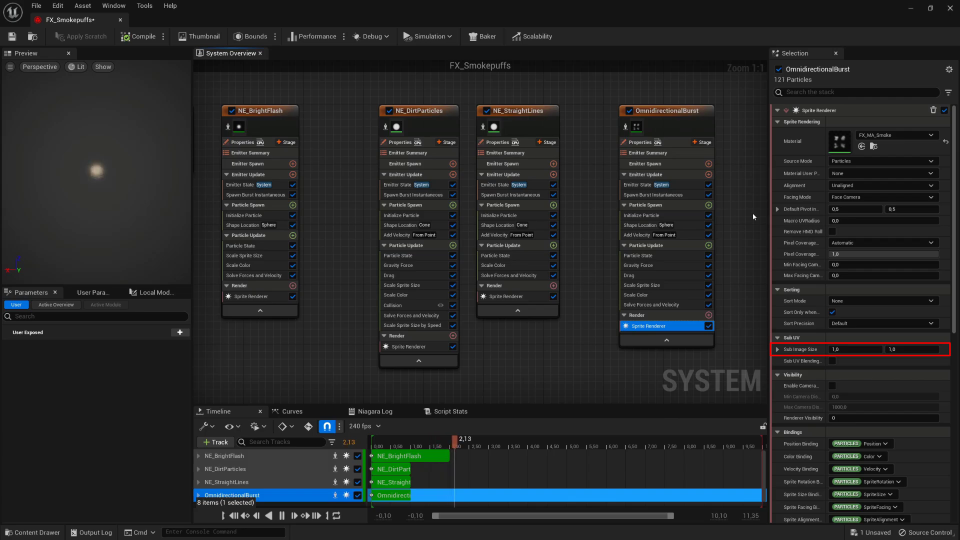
click(853, 350)
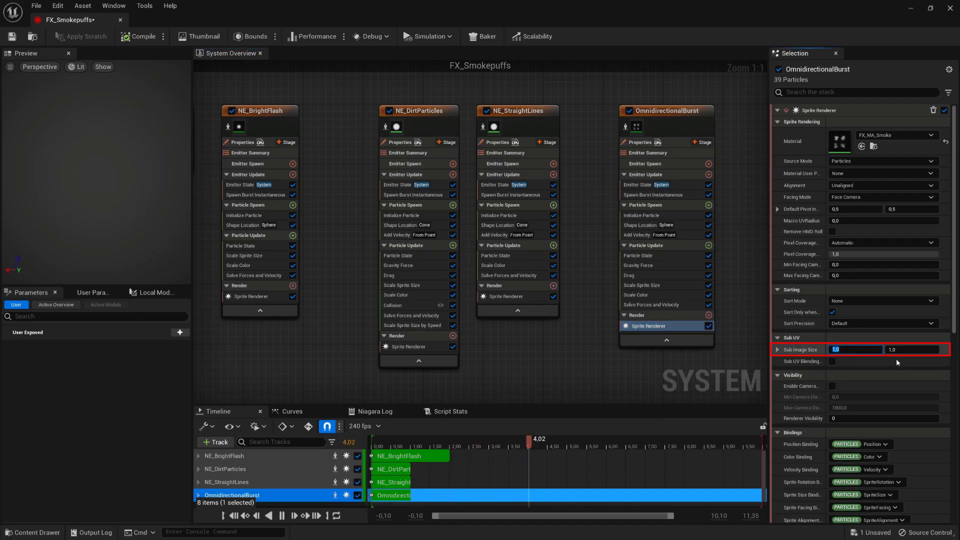
text(2)
key(Tab)
text(2)
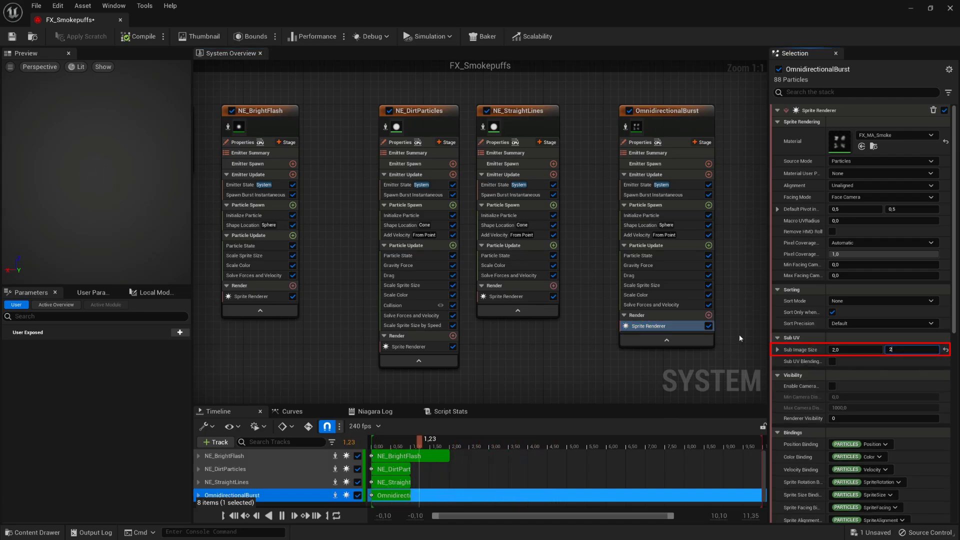
key(Return)
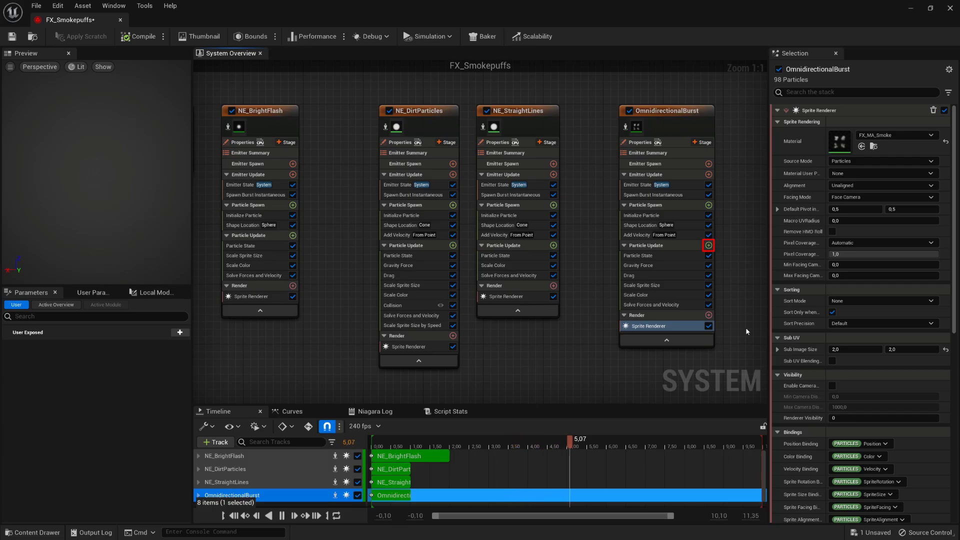
- Add a Sub UV Animation module to Particle Update, linked to the Sprite Renderer
click(710, 246)
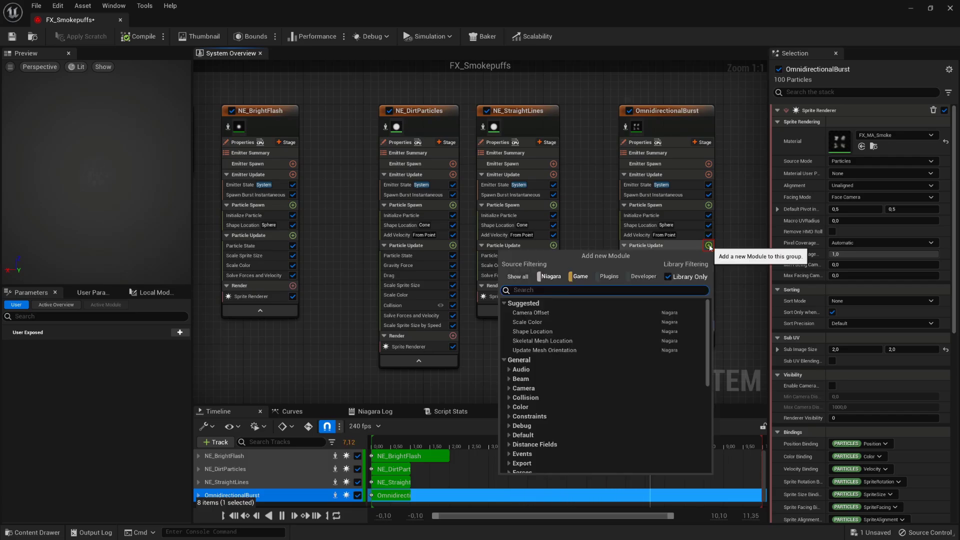
text(sub)
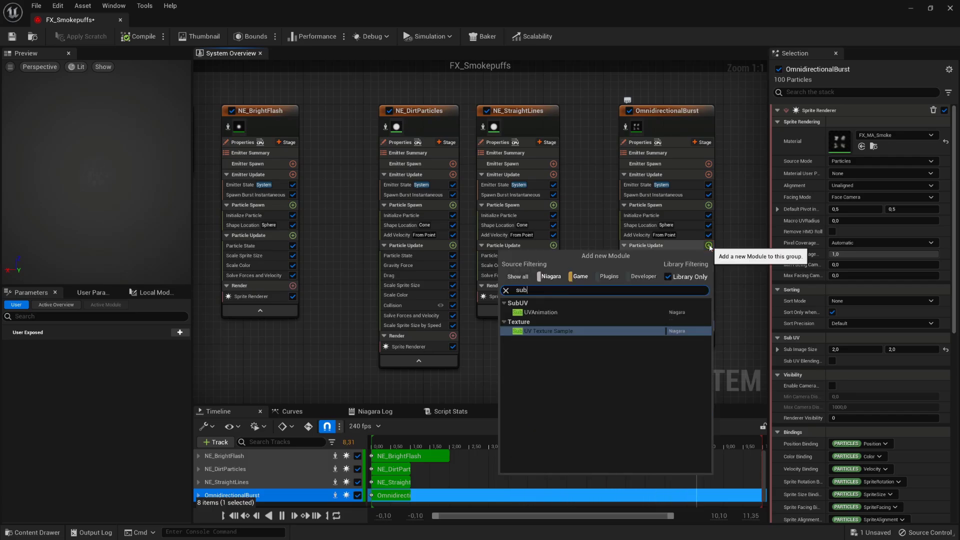
click(618, 314)
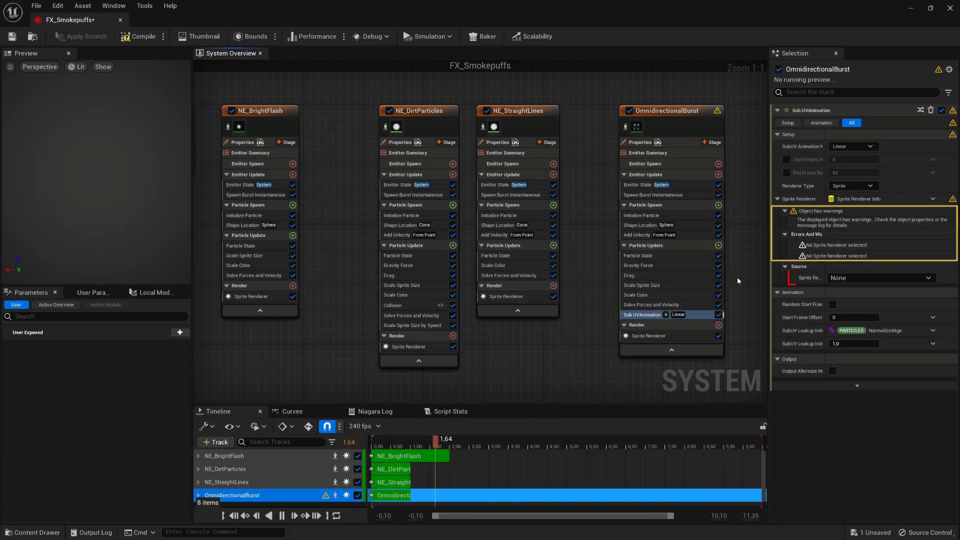
click(848, 279)
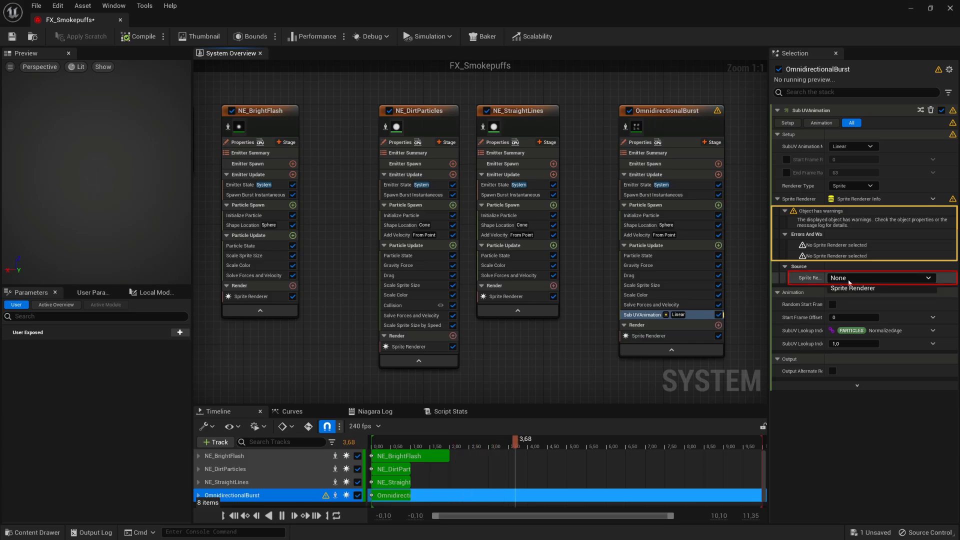
click(859, 290)
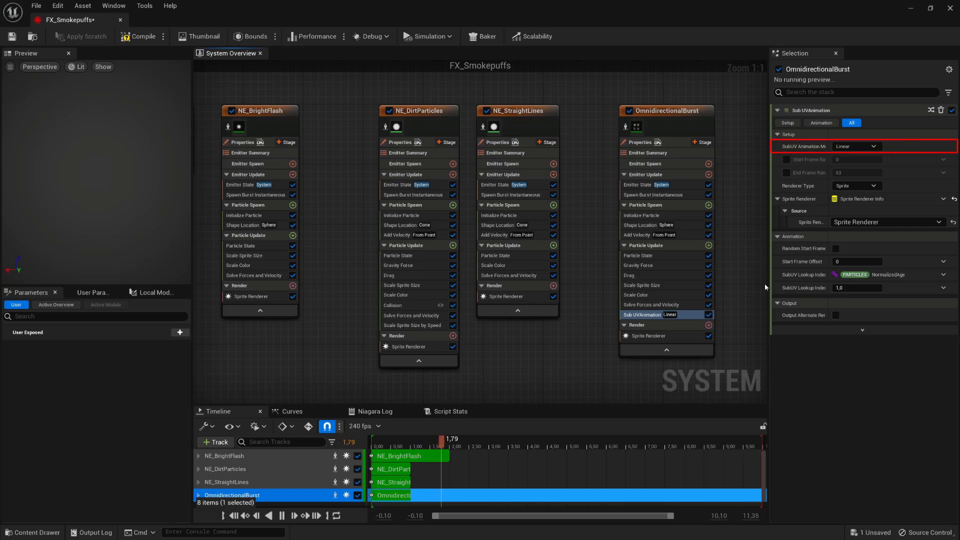
- Set the Sub UV animation mode to Random and Evaluation Type to Spawn Only
click(855, 146)
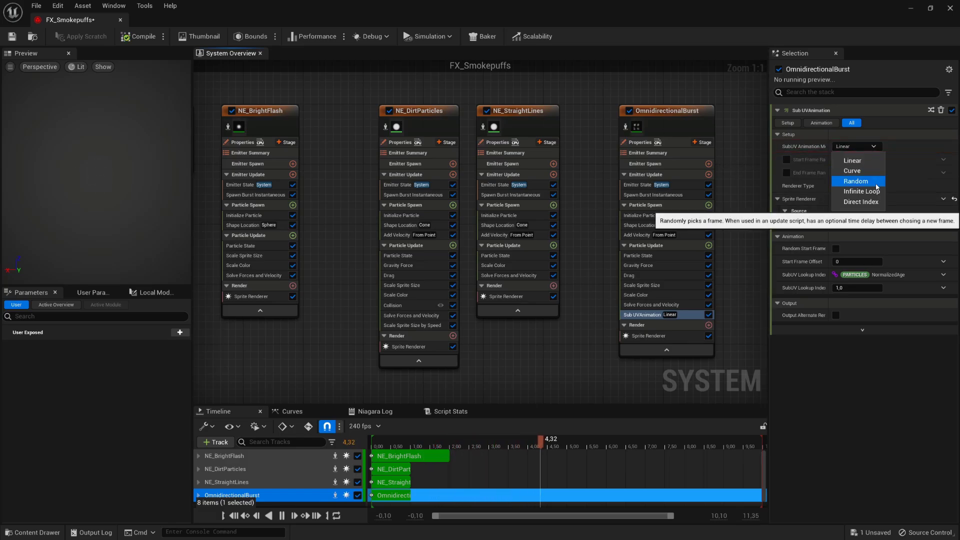
click(850, 180)
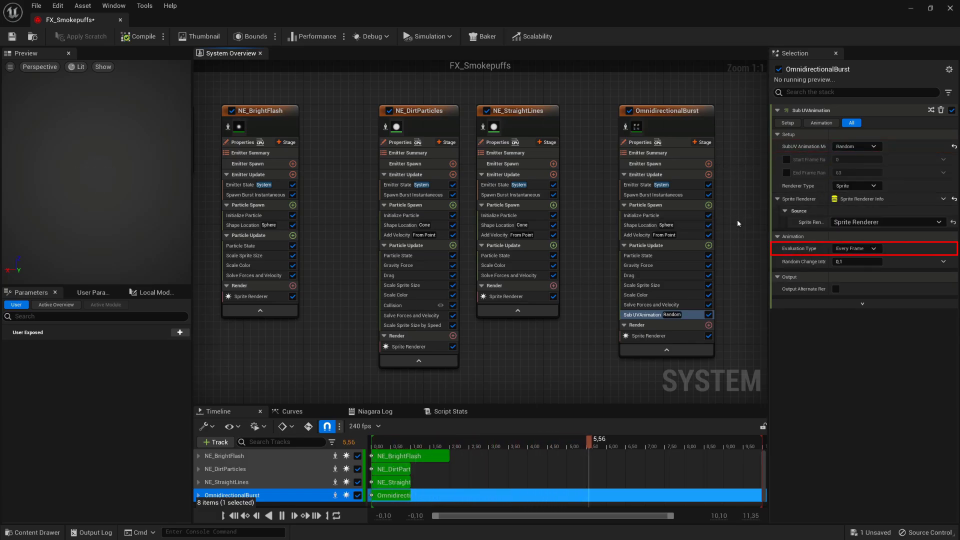
click(845, 248)
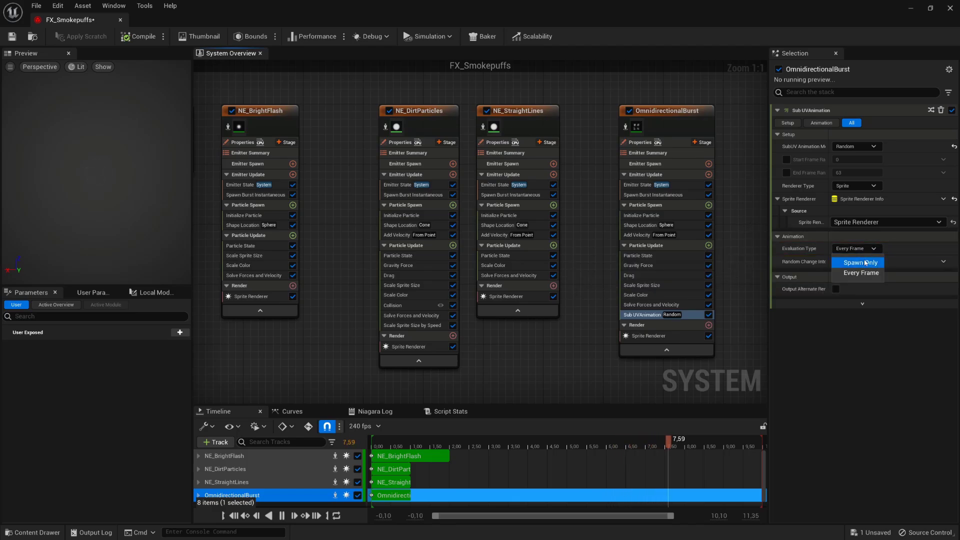
click(850, 260)
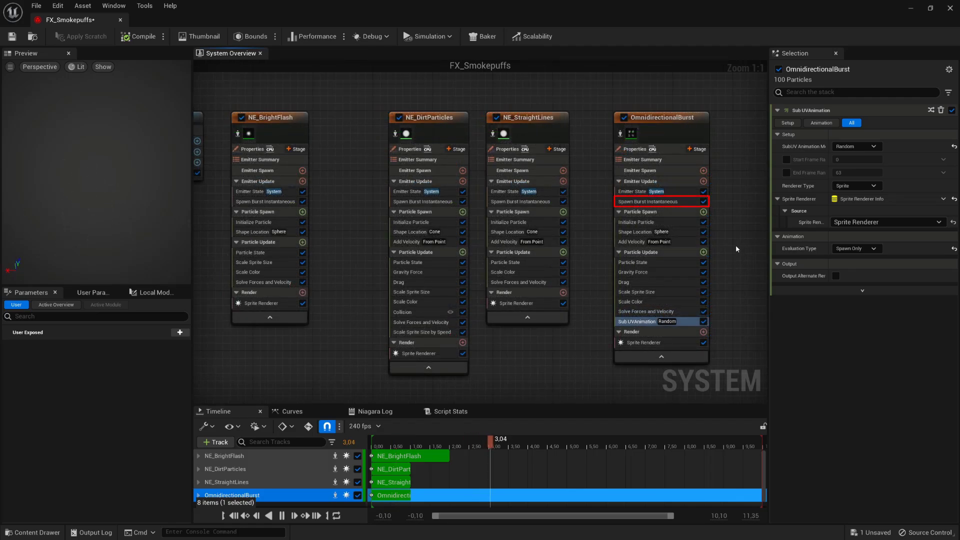
- Set the Spawn Burst Instantaneous count to 40 particles
click(660, 202)
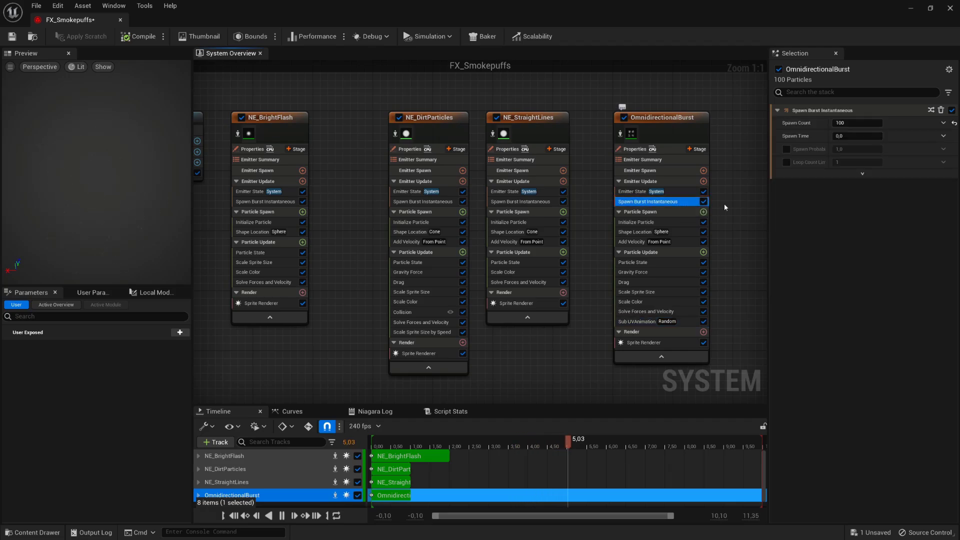
click(857, 123)
text(4)
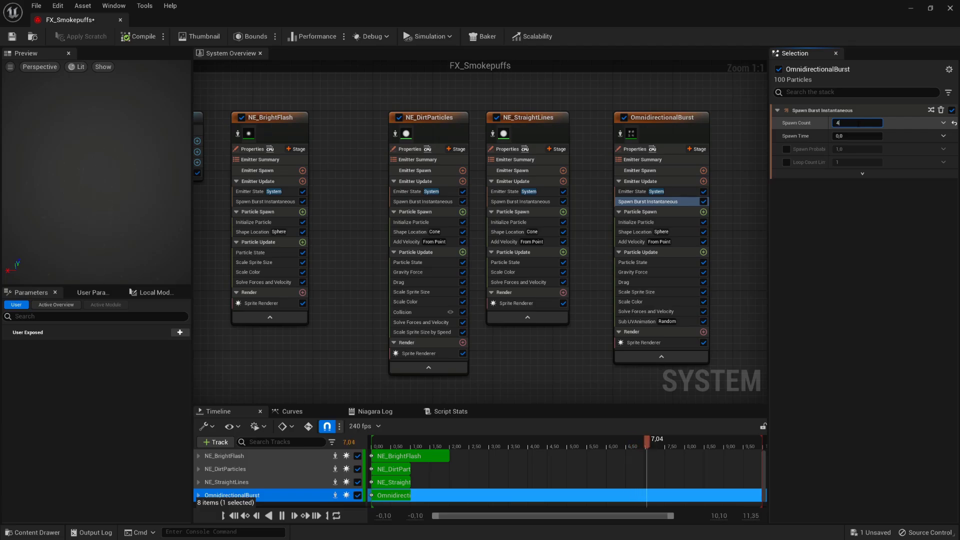
text(0)
key(Return)
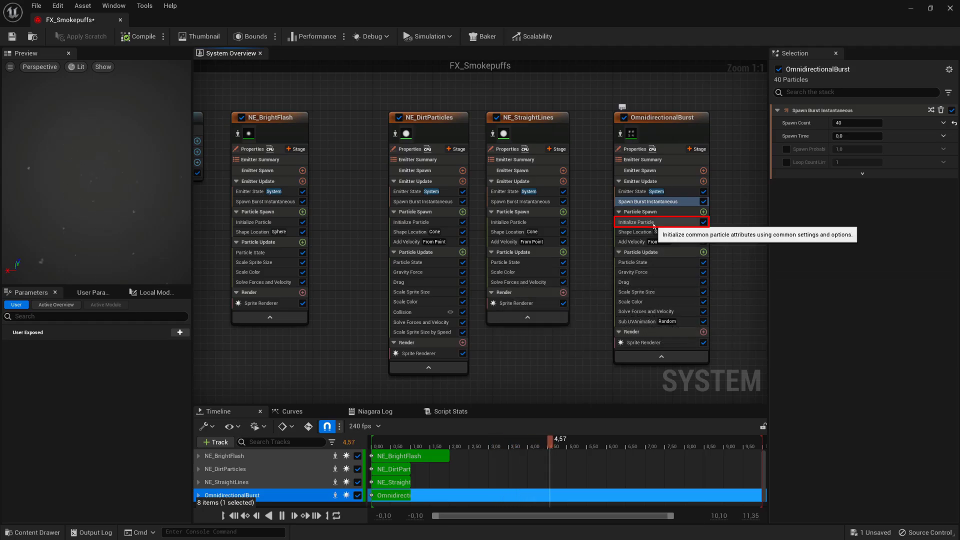
- Set the Initialize Particle lifetime to range from 0.7 to 1.5 seconds
click(654, 223)
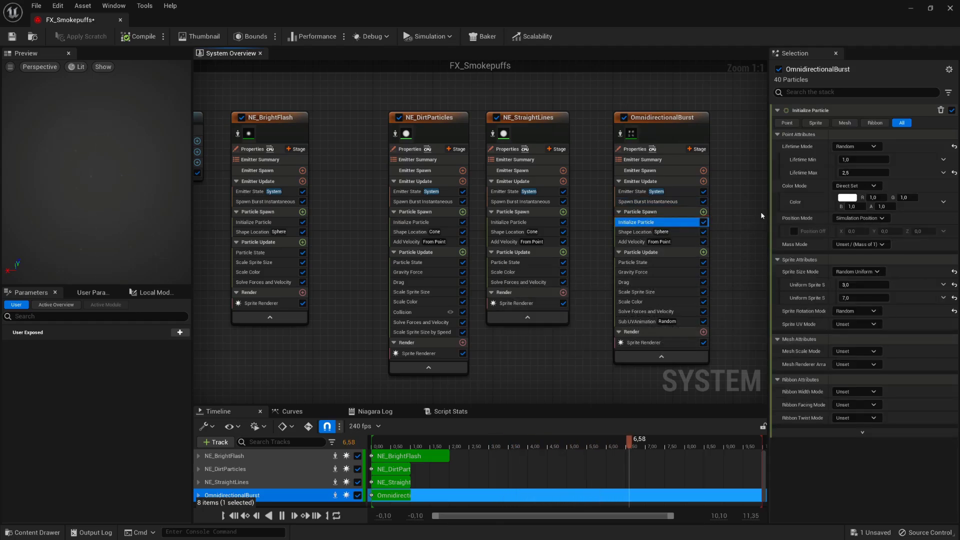
click(861, 159)
text(0,)
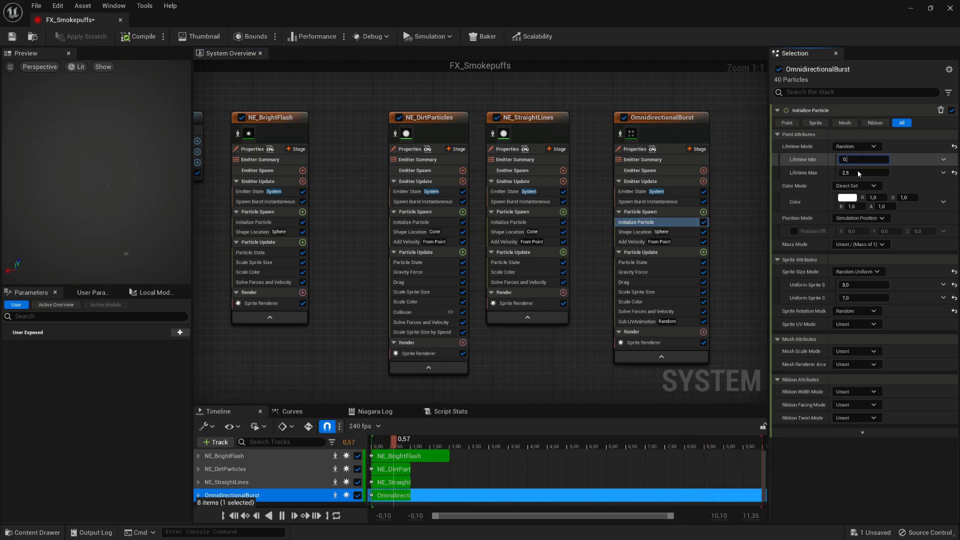
text(7)
click(860, 172)
text(1,)
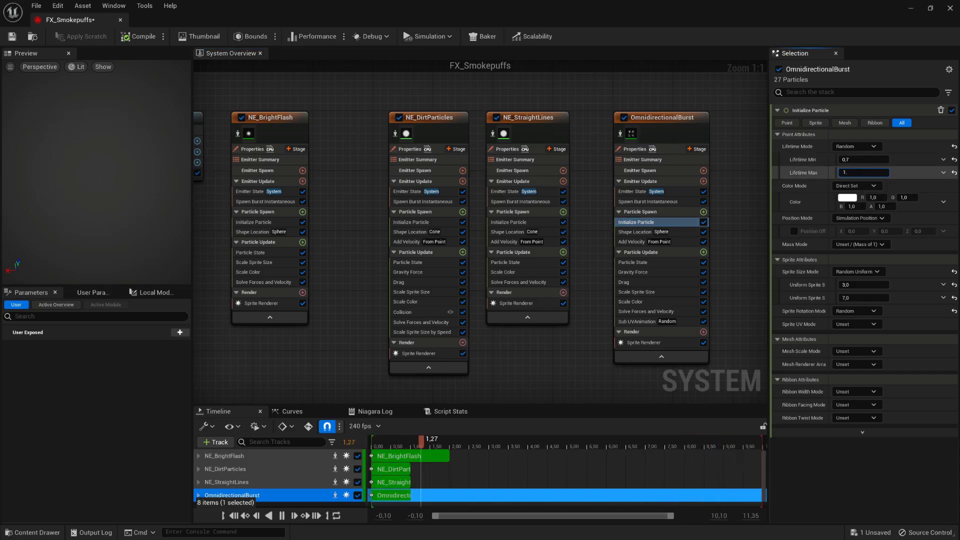
text(5)
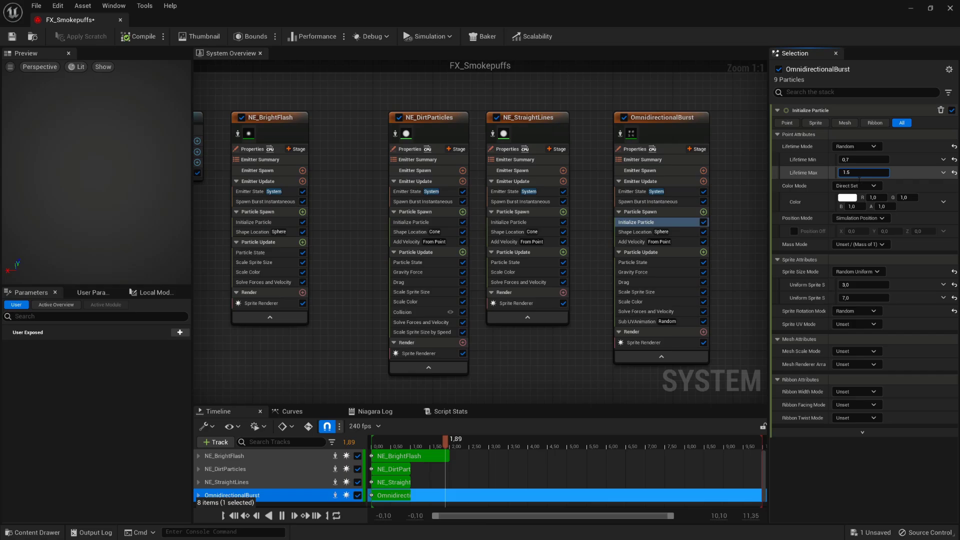
- Set the particle colour to 0.23 / 0.18 / 0.14 with 0.5 alpha
click(875, 198)
text(0.23)
click(907, 198)
text(0.18)
click(857, 207)
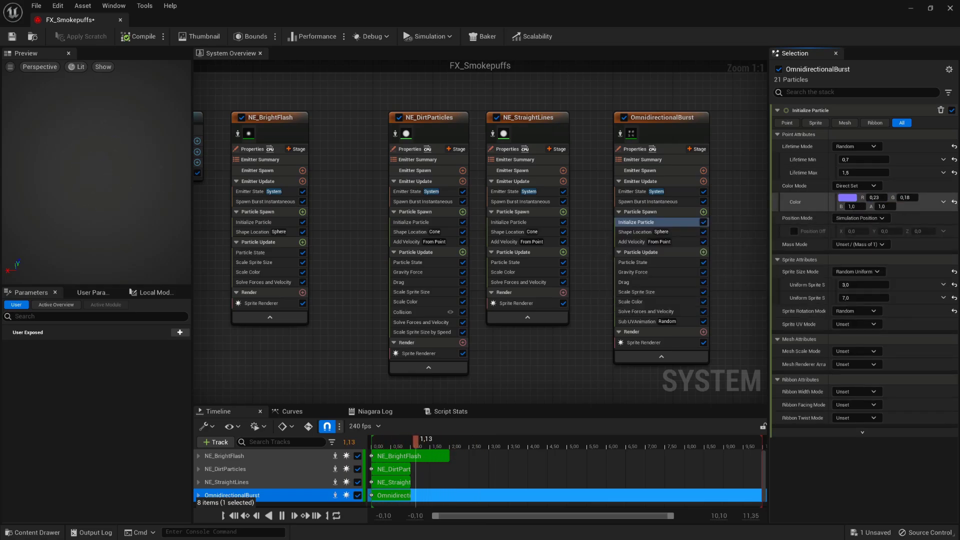
text(0.14)
click(884, 206)
text(0.5)
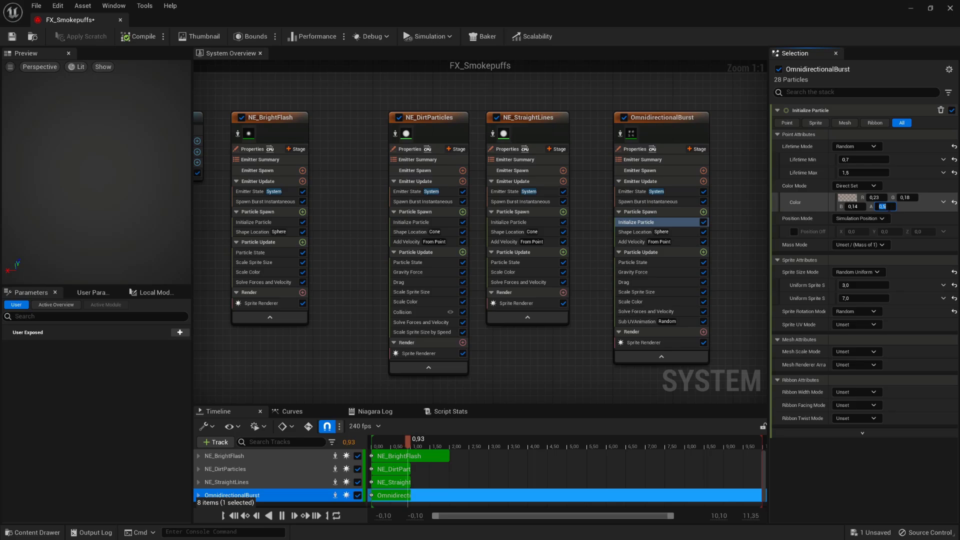
- Set the Uniform Sprite Size range to 75–150
click(864, 285)
text(75)
key(Tab)
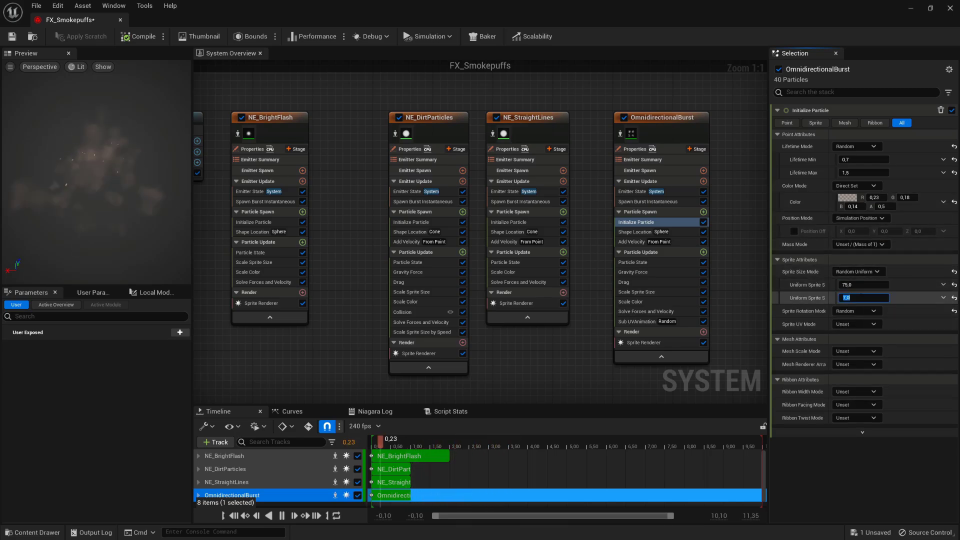
text(150)
key(Return)
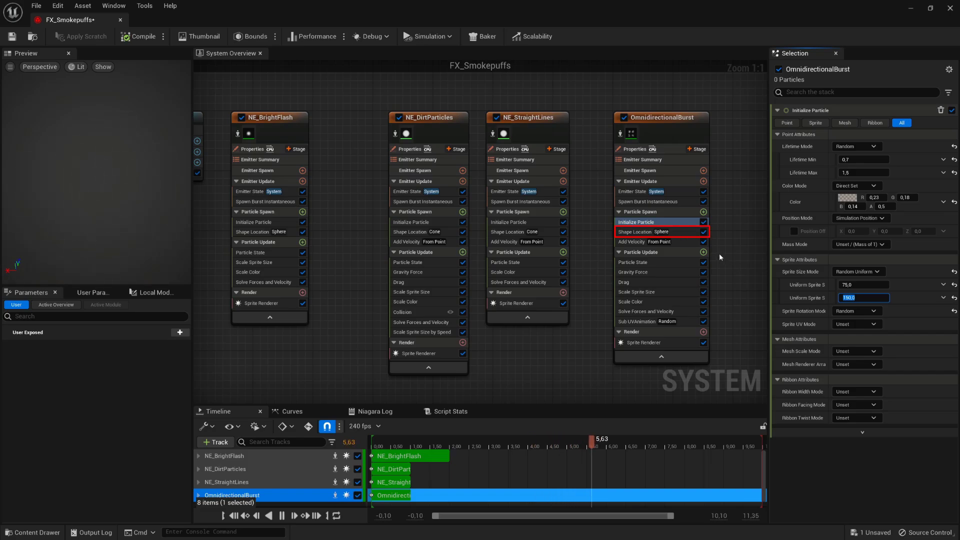
click(695, 234)
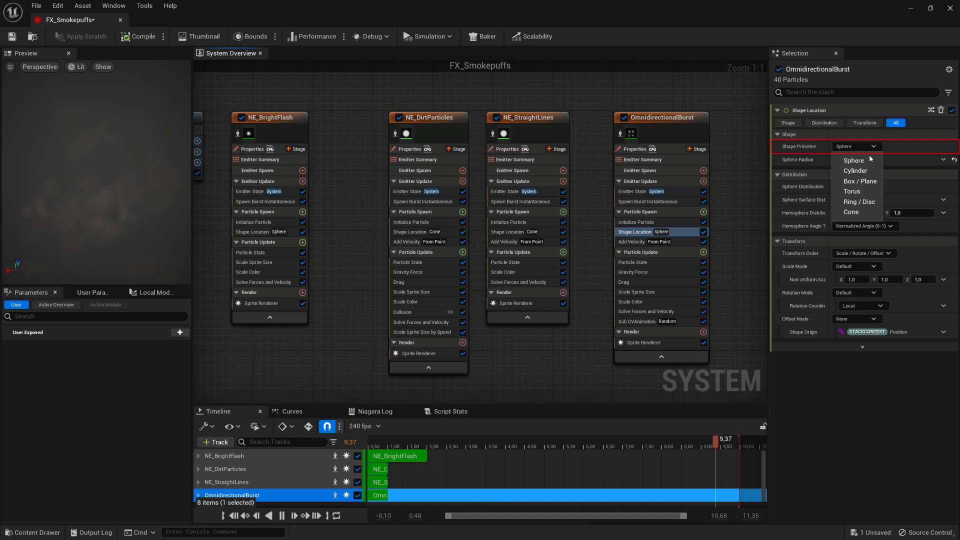
- Spawn the particles on a Ring / Disc shape with radius 20
click(875, 202)
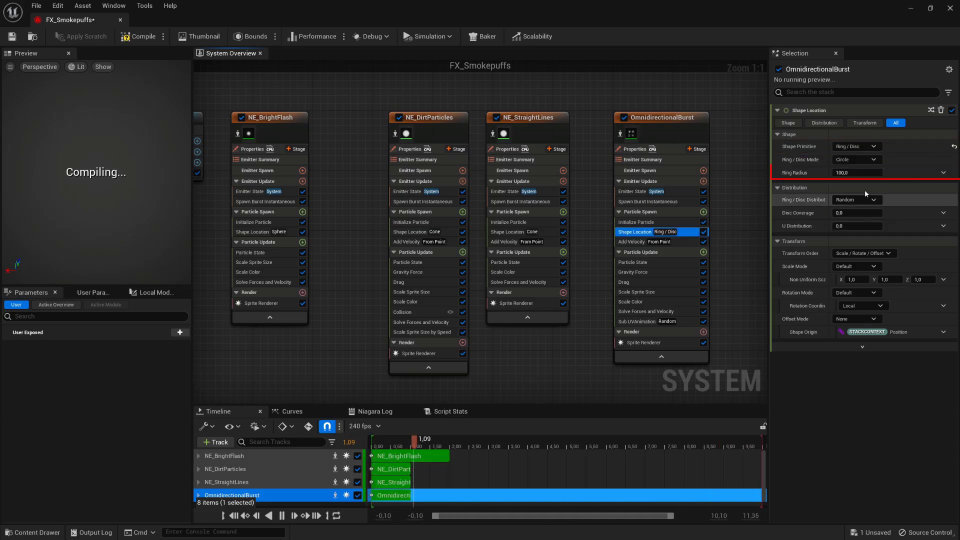
click(857, 173)
text(20)
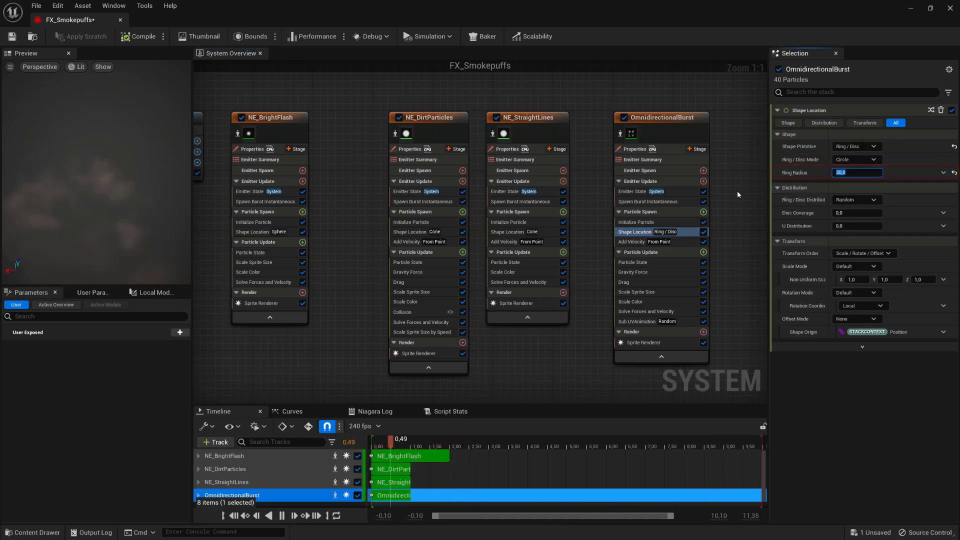
key(Return)
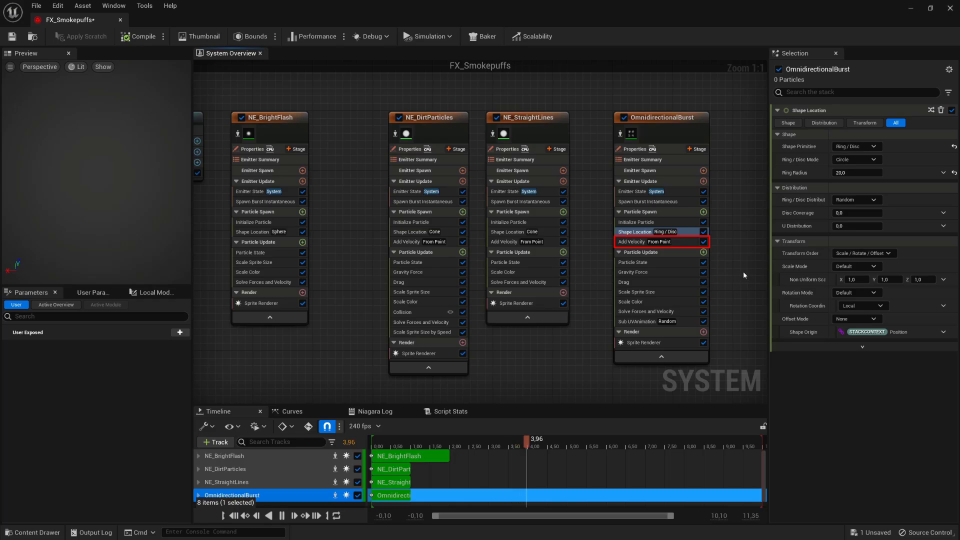
- Give Add Velocity a speed of 100–130 and a Z origin offset of 0
click(684, 242)
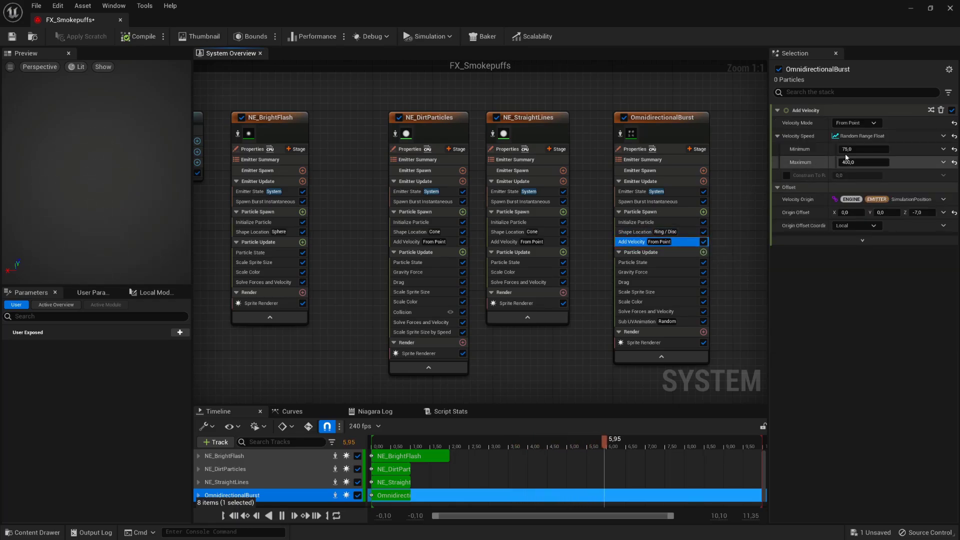
click(850, 149)
text(100)
click(862, 162)
text(130)
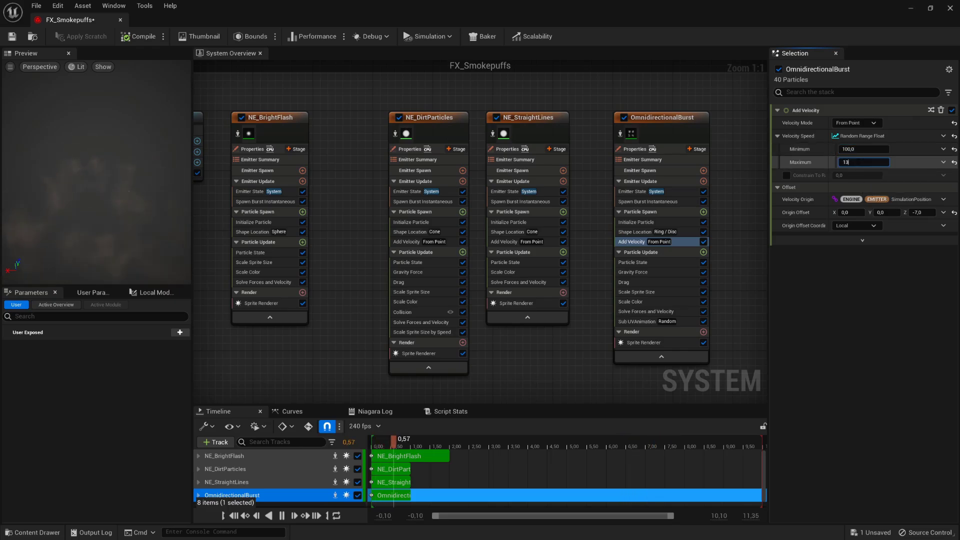
key(Return)
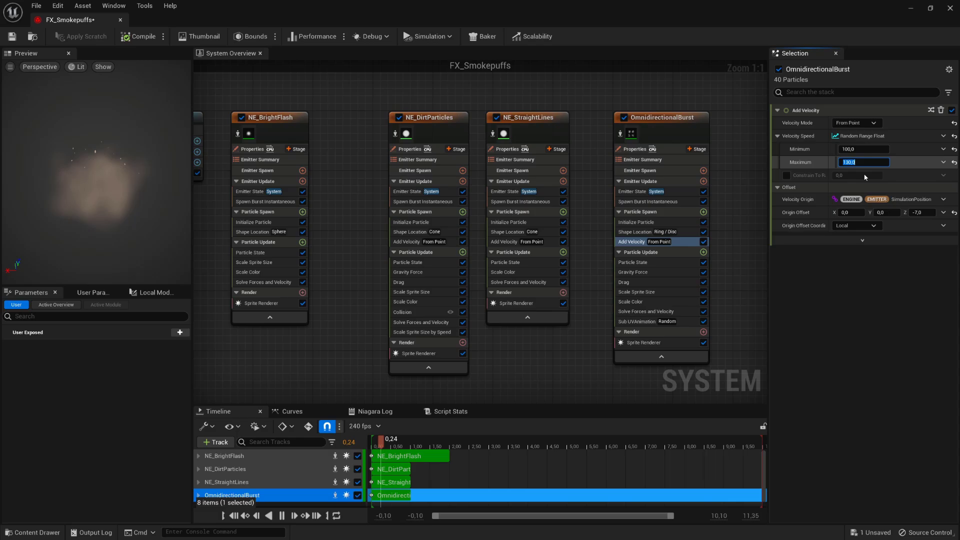
click(922, 212)
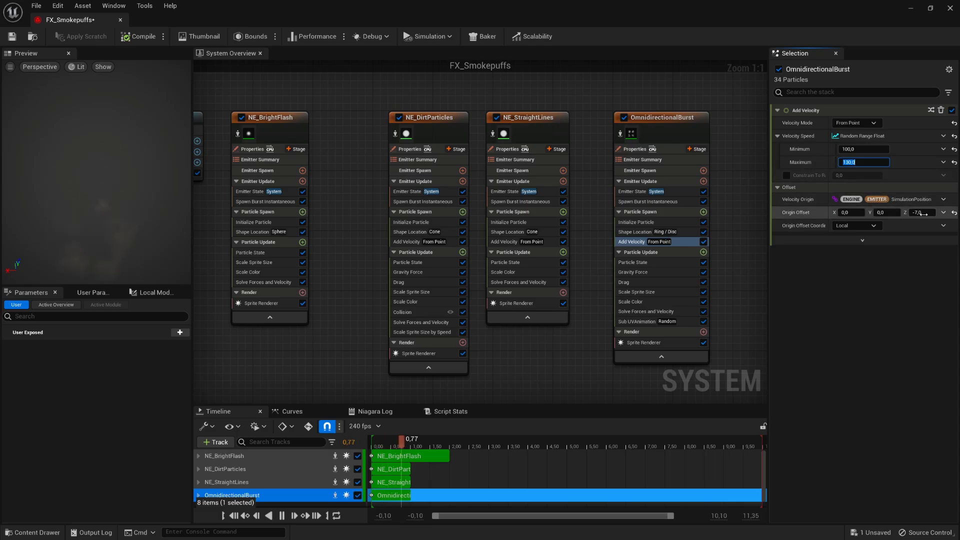
text(0)
key(Return)
click(734, 262)
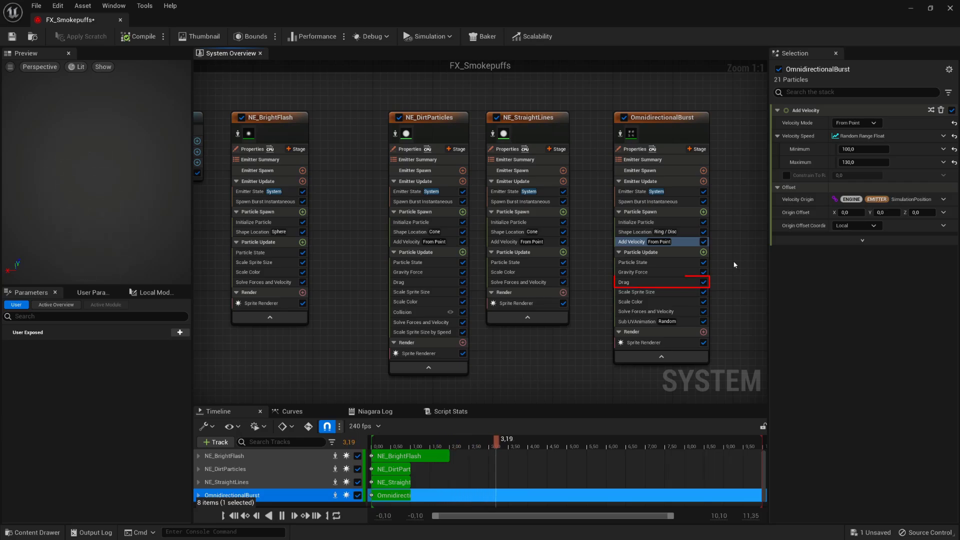
- Make Drag a Random Range Float from 2 to 3 and delete the Gravity Force module
click(678, 283)
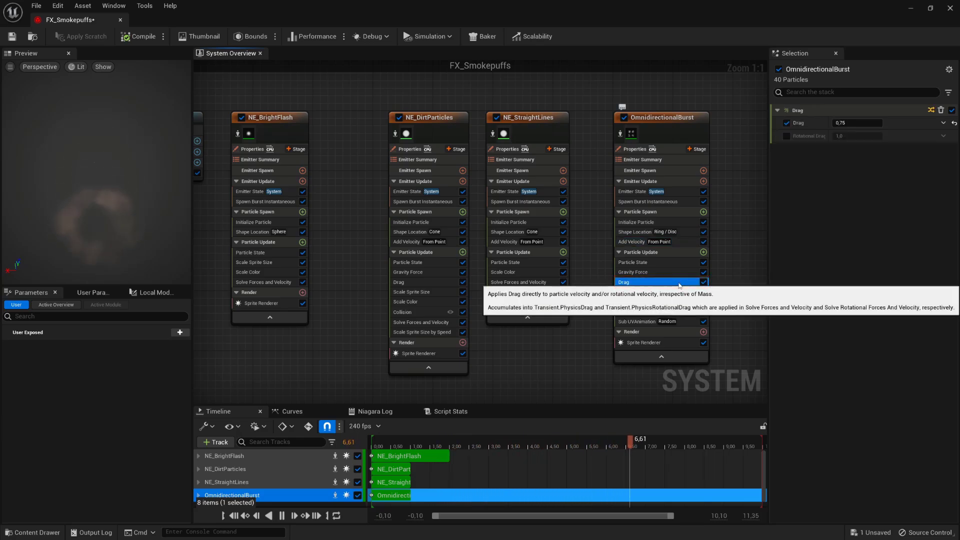
click(943, 123)
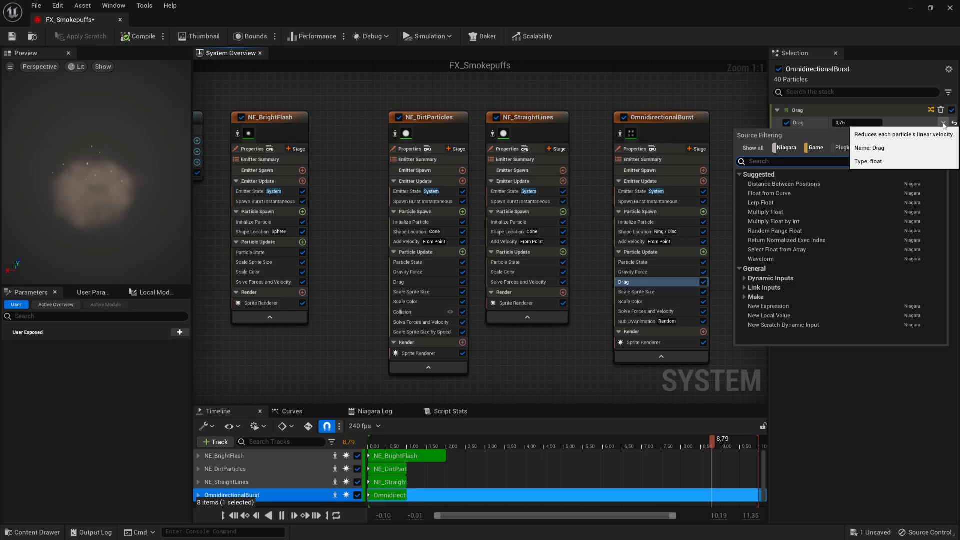
click(814, 230)
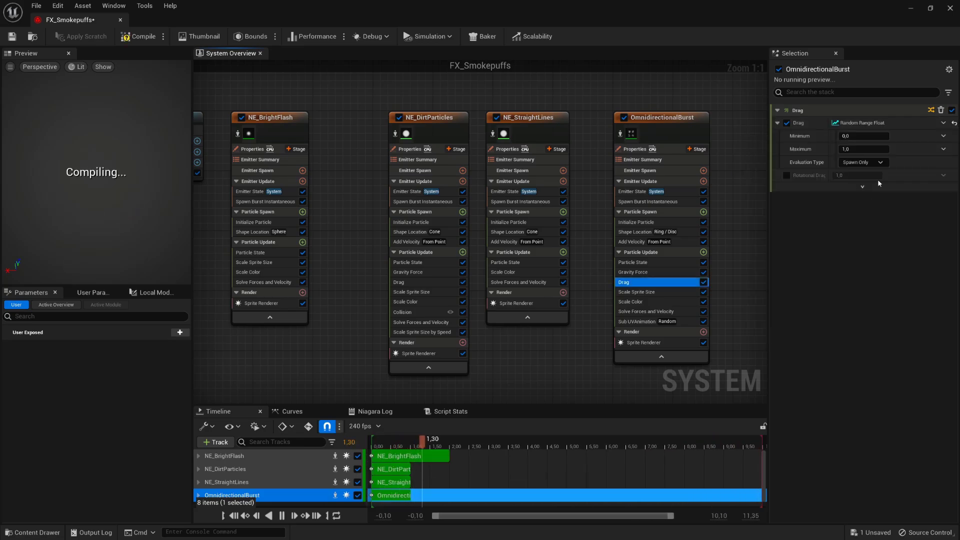
click(873, 136)
text(2)
key(Tab)
text(3)
key(Return)
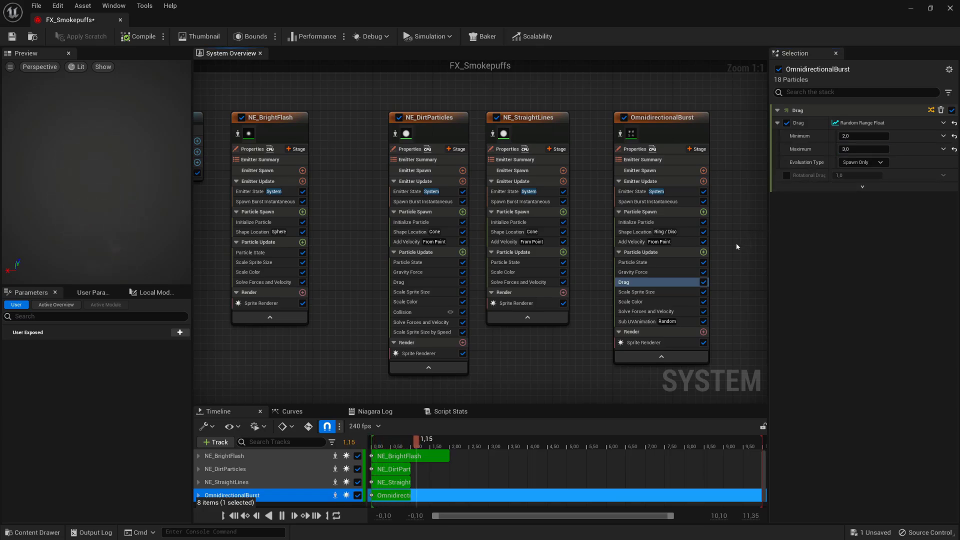
right_click(687, 273)
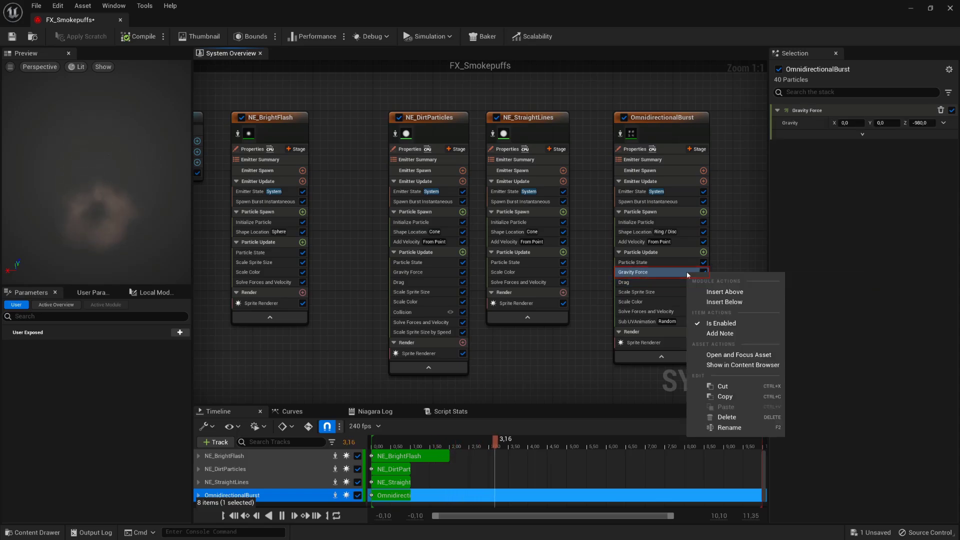
click(730, 417)
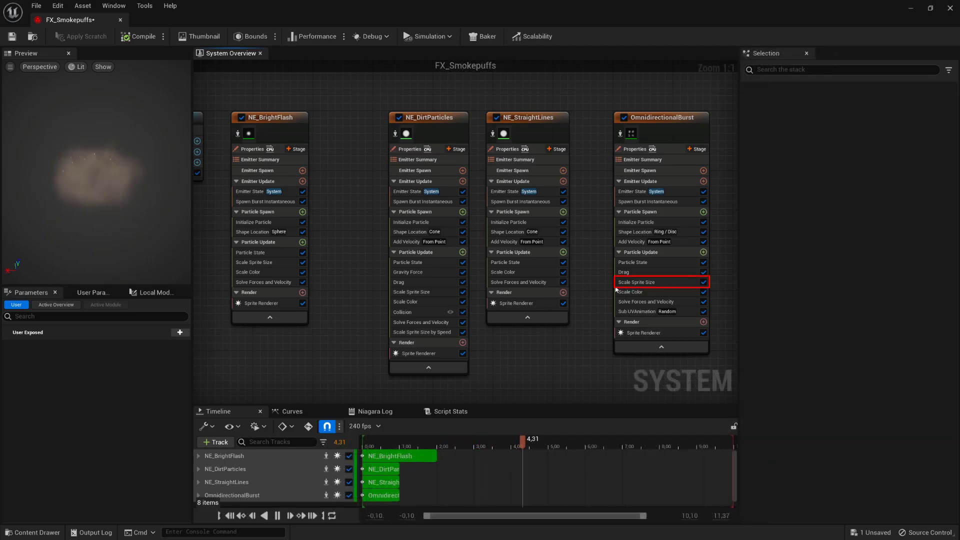
- Apply Linear Ramp Down to the sprite size curve and add a key at time 0 with value 0
click(668, 283)
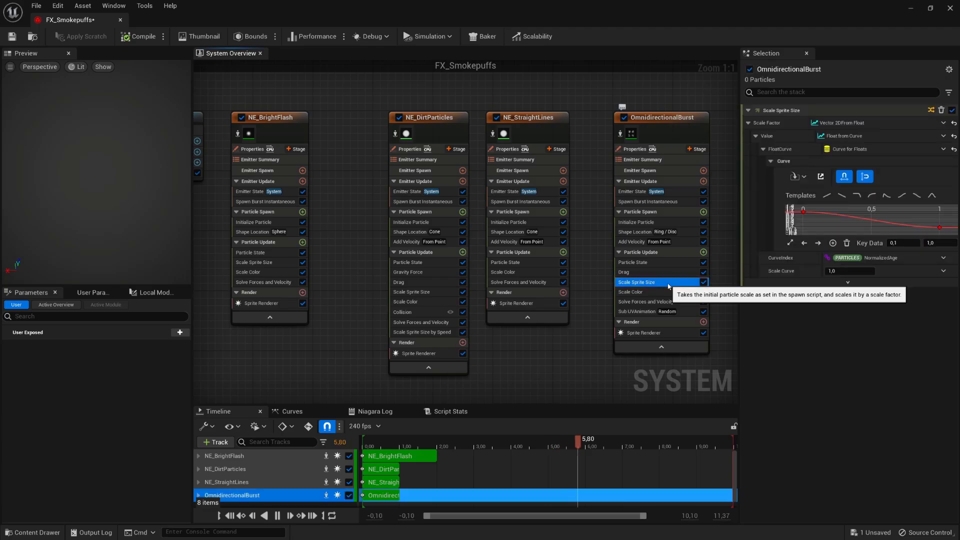
click(843, 196)
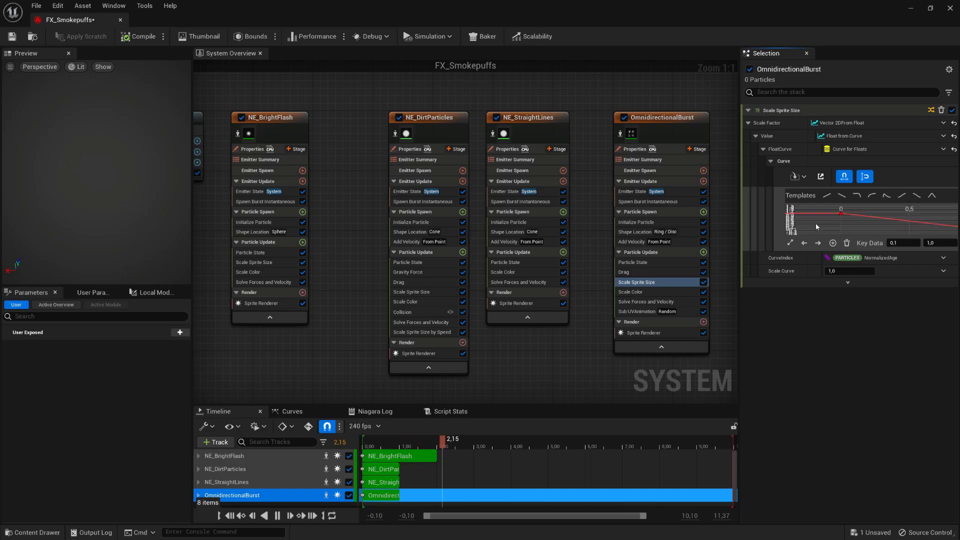
drag(836, 216, 839, 217)
right_click(839, 216)
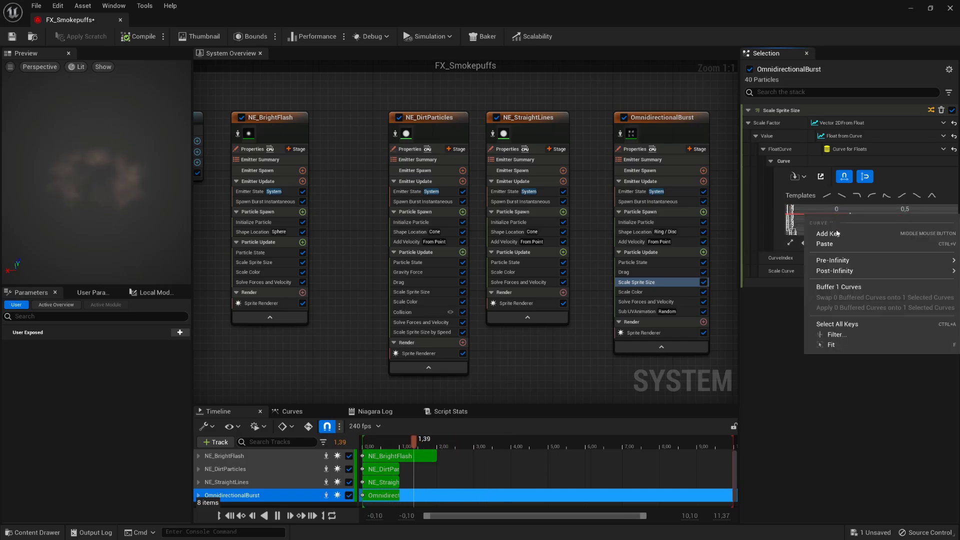
click(837, 235)
click(935, 243)
text(0)
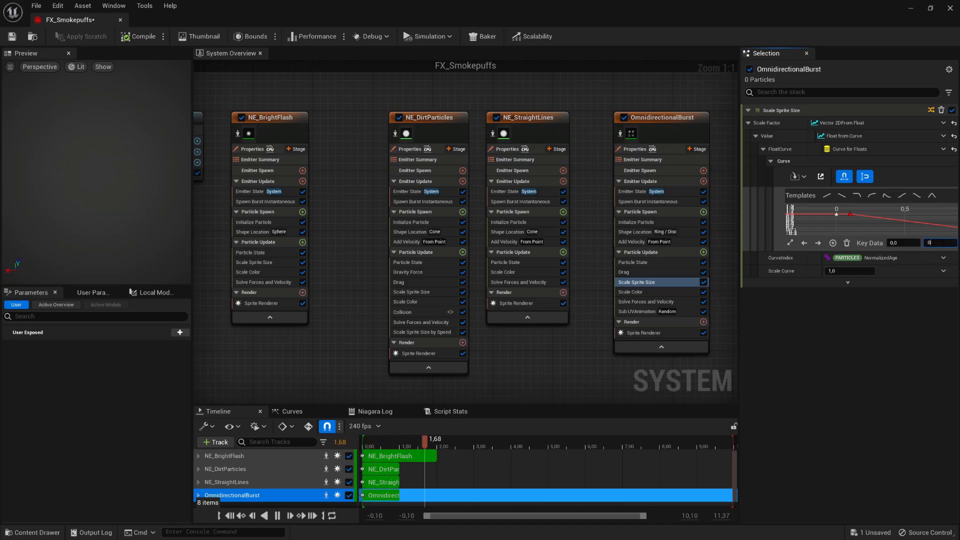
key(Return)
- Give the new key Auto tangents and zoom to fit the whole curve
mouse_move(840, 232)
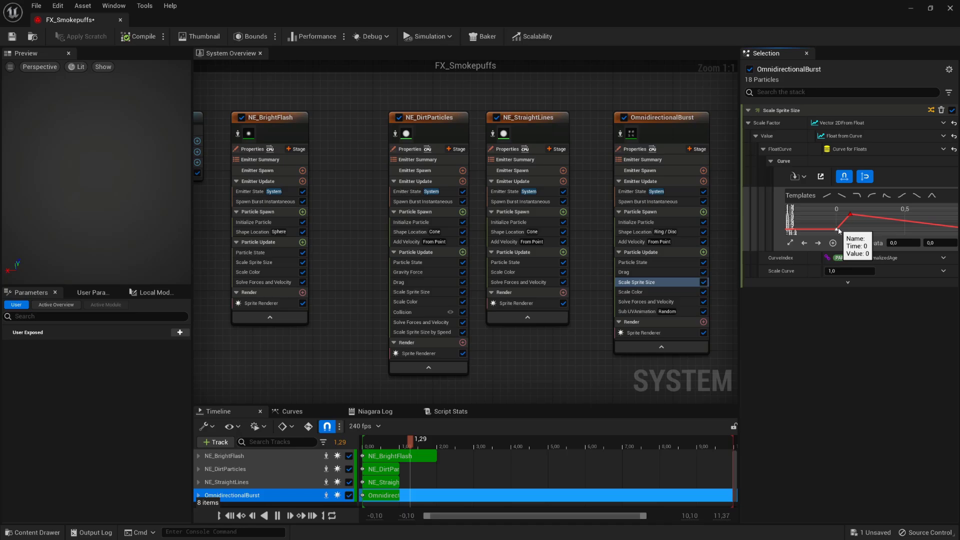
right_click(839, 232)
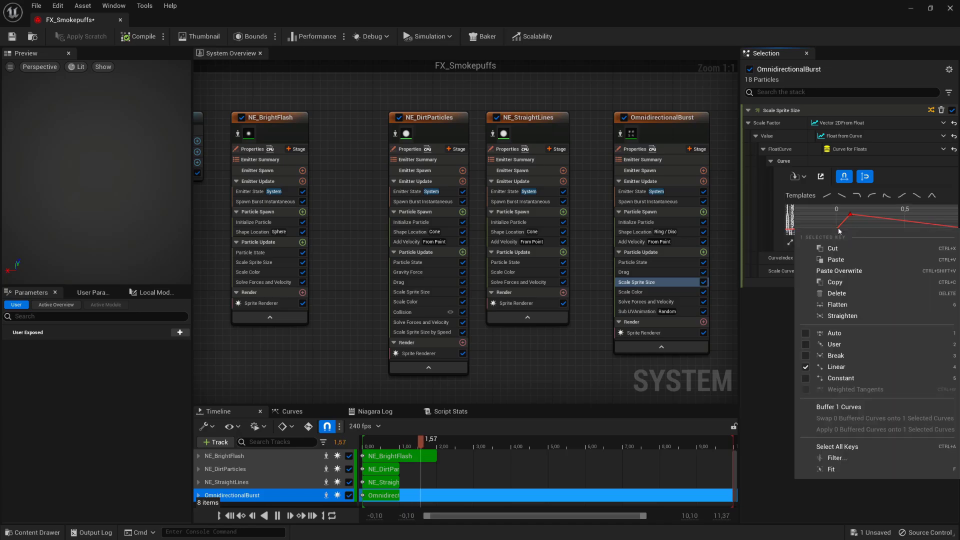
click(846, 333)
mouse_move(847, 218)
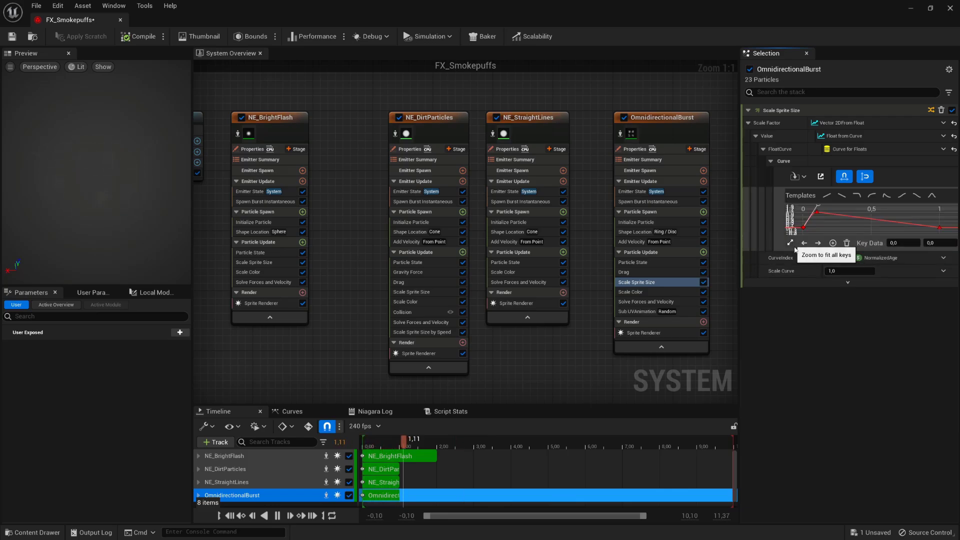
click(790, 242)
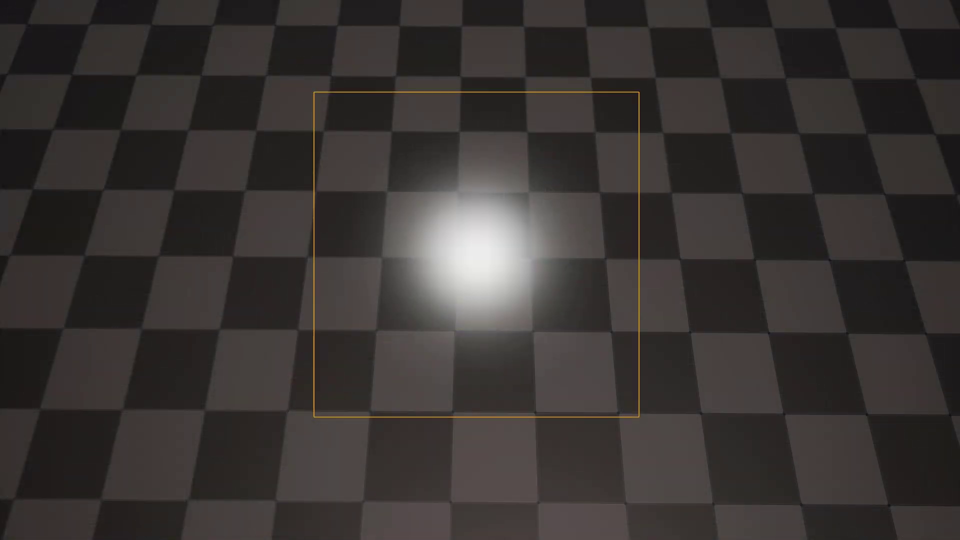
- Tint the glow yellow in the Color Picker and lower its alpha
drag(795, 187, 787, 238)
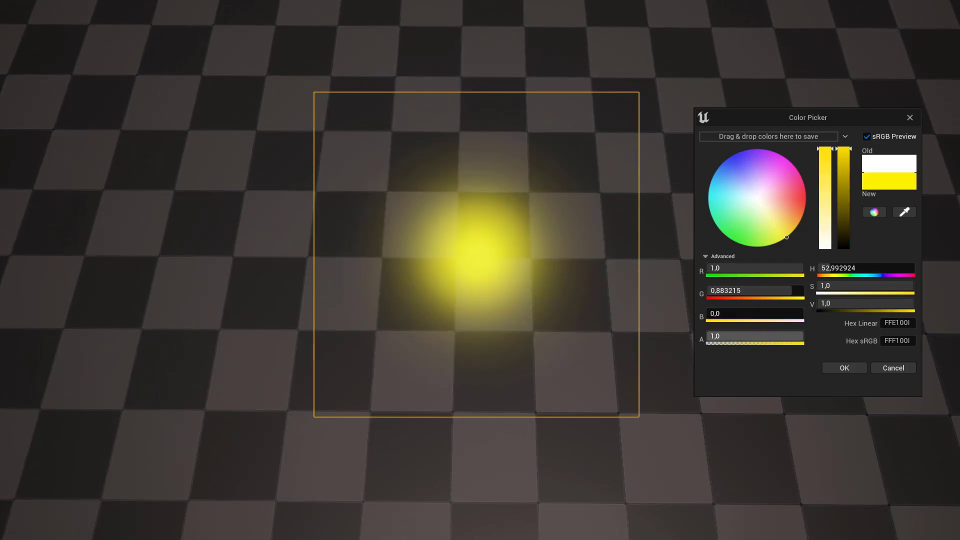
mouse_move(800, 339)
mouse_down()
mouse_move(714, 338)
mouse_move(802, 338)
mouse_move(722, 338)
mouse_move(791, 338)
mouse_up()
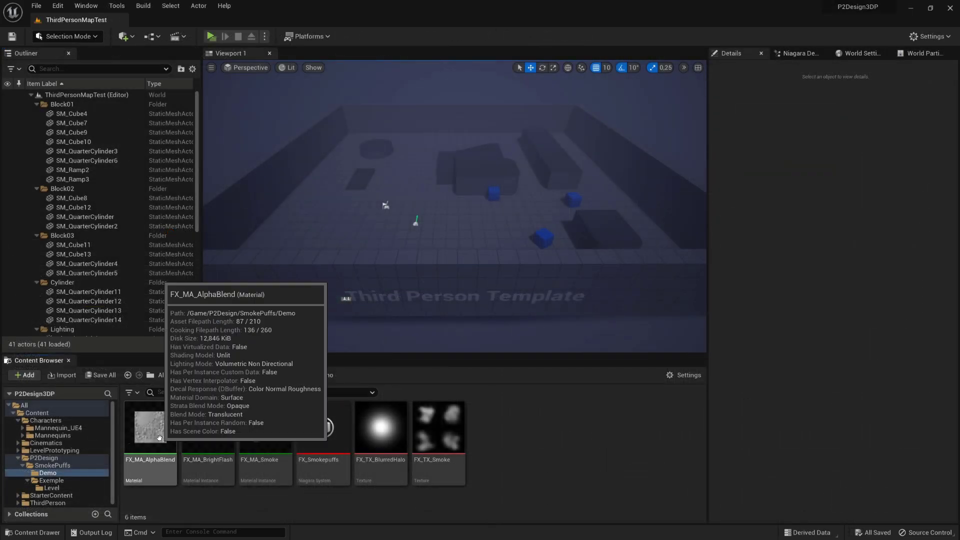
- Duplicate FX_MA_AlphaBlend as FX_MA_UVoffset and open it in the material editor
right_click(160, 435)
click(203, 238)
text(FX_MA_UVoffset)
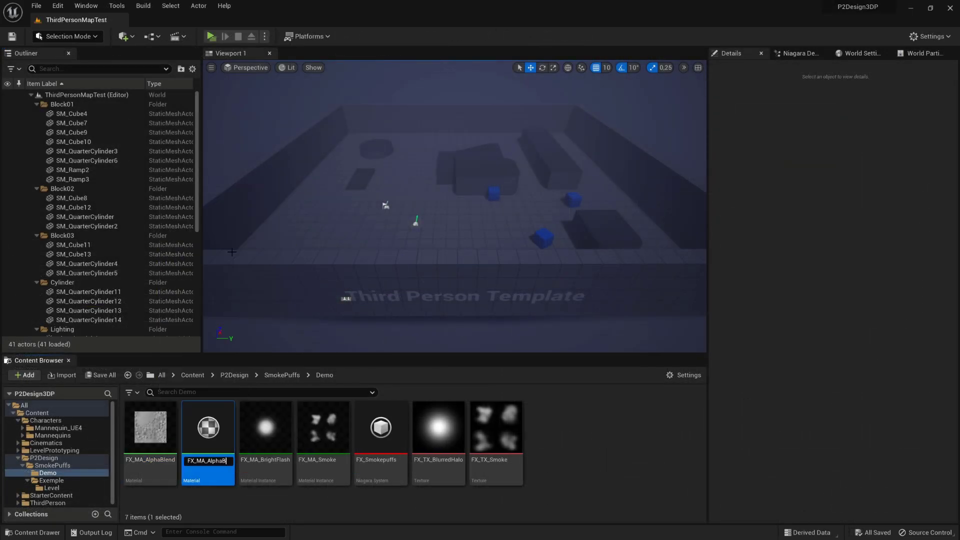
key(Return)
double_click(328, 439)
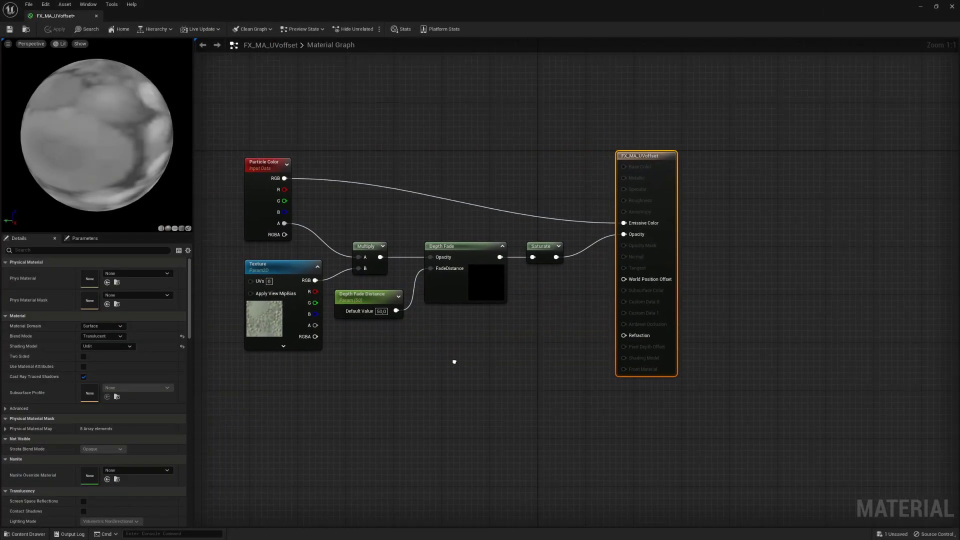
- Add a TextureCoordinate node to the FX_MA_UVoffset graph
right_drag(454, 360, 597, 346)
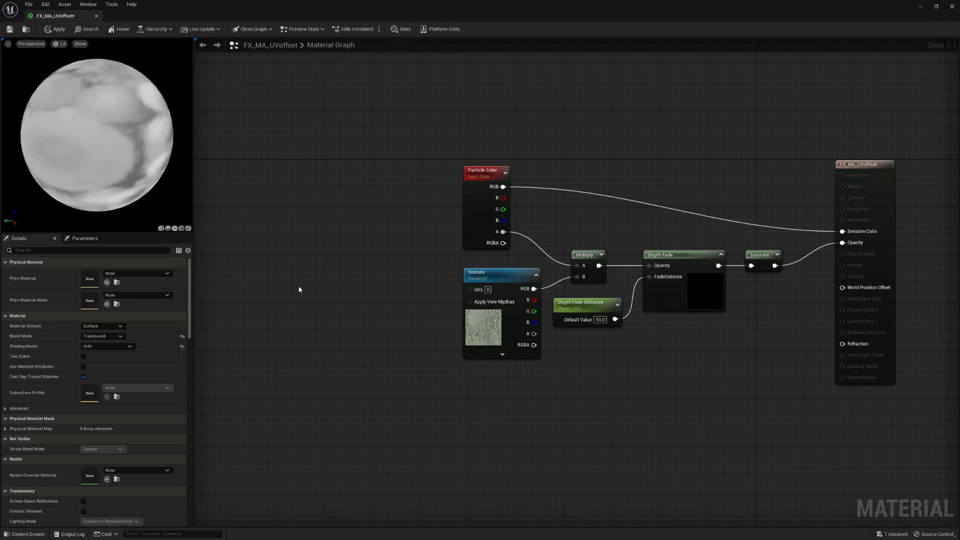
right_click(299, 290)
text(texcoord)
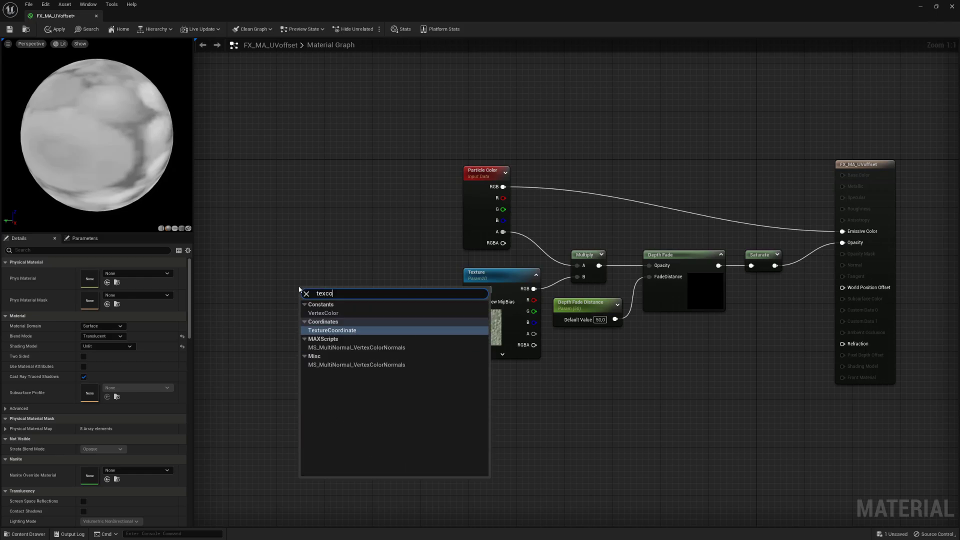
key(Return)
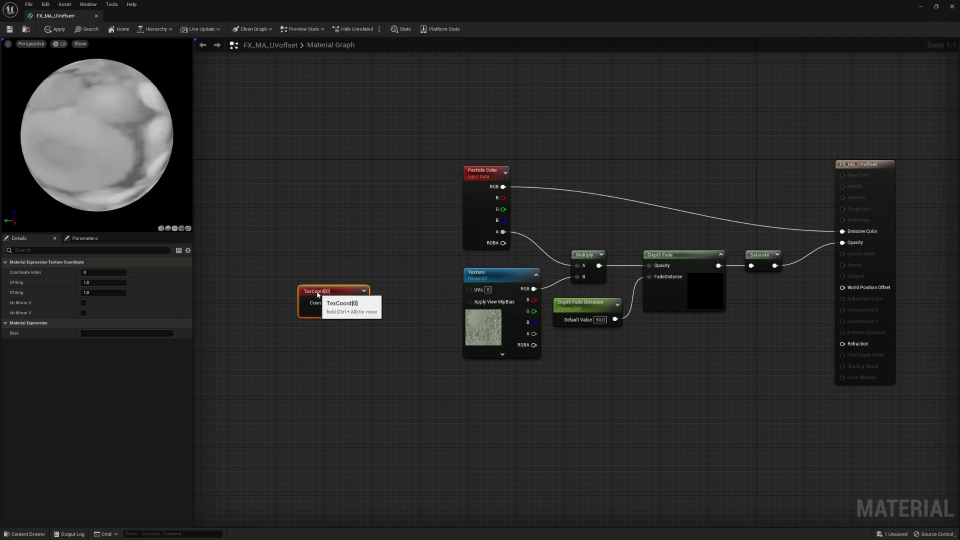
drag(324, 296, 281, 274)
click(330, 354)
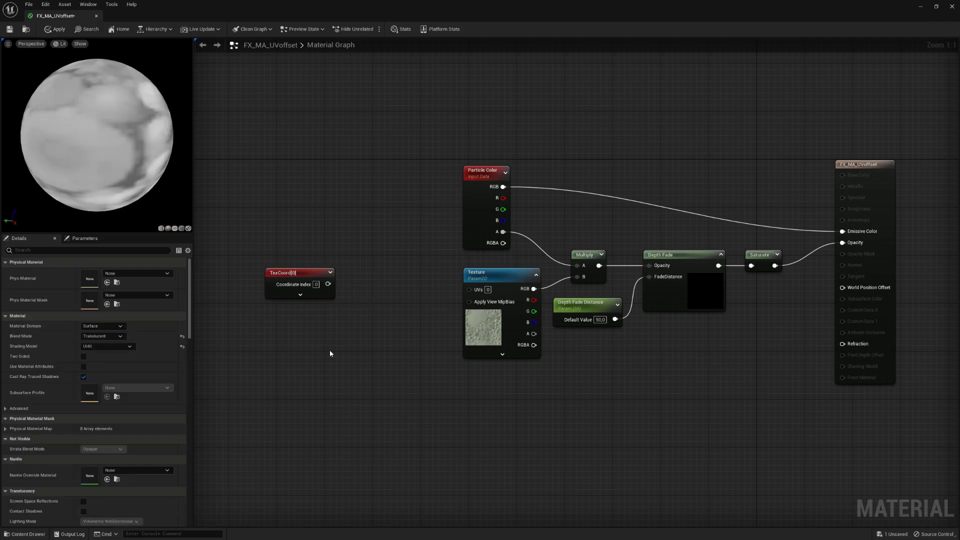
- Add a Dynamic Parameter node and position it beside the TexCoord node
right_click(368, 338)
text(dynami)
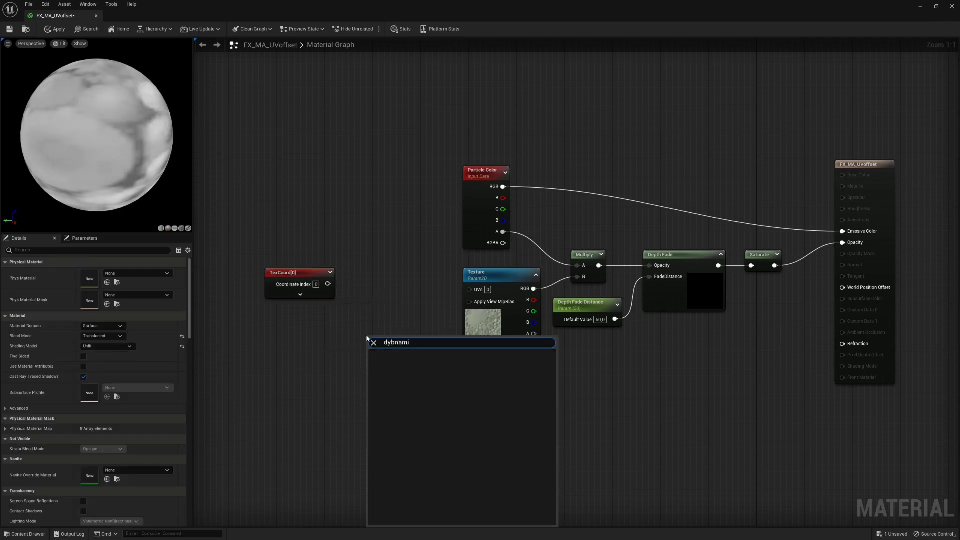
key(Return)
drag(388, 341, 273, 327)
shift+drag(291, 275, 261, 294)
click(347, 312)
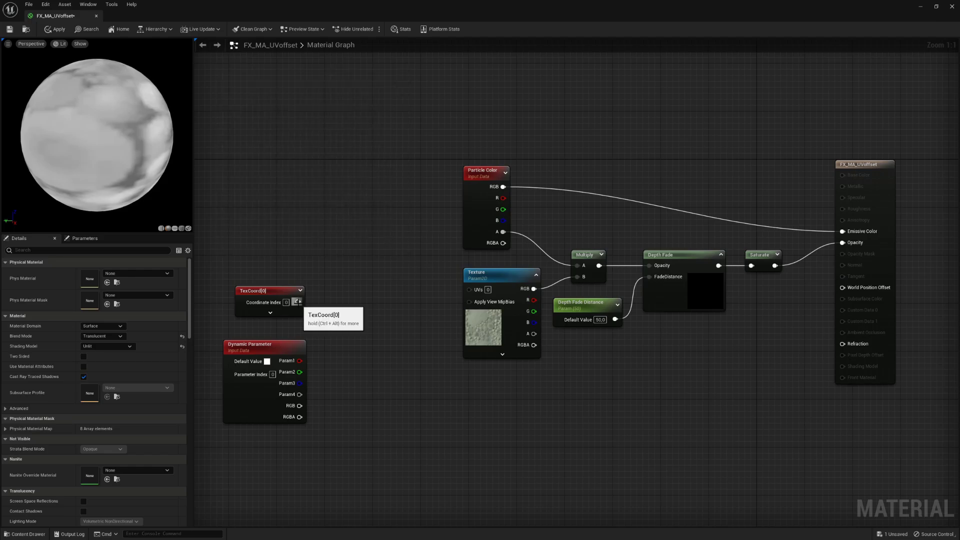
- Add two ComponentMask nodes wired to the TexCoord output
drag(298, 302, 343, 303)
text(mask)
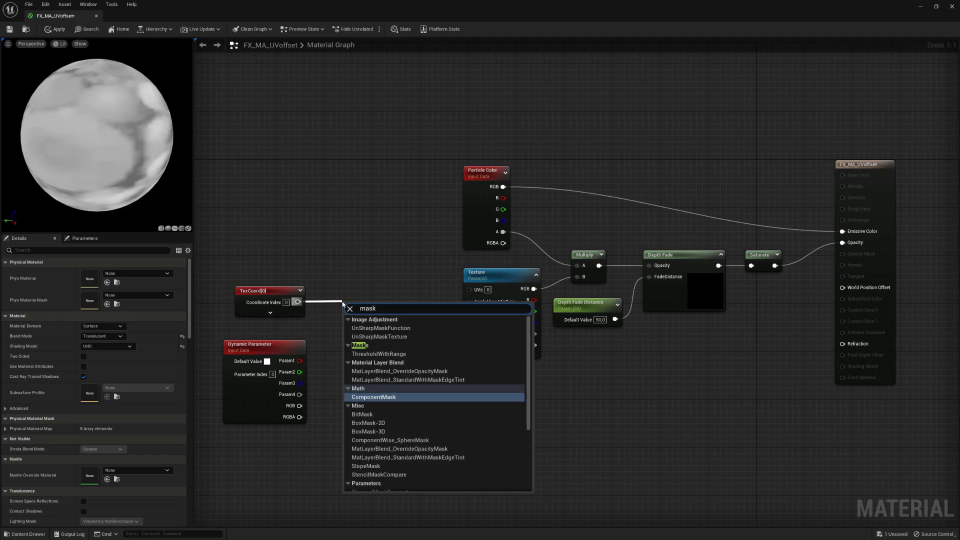
click(404, 397)
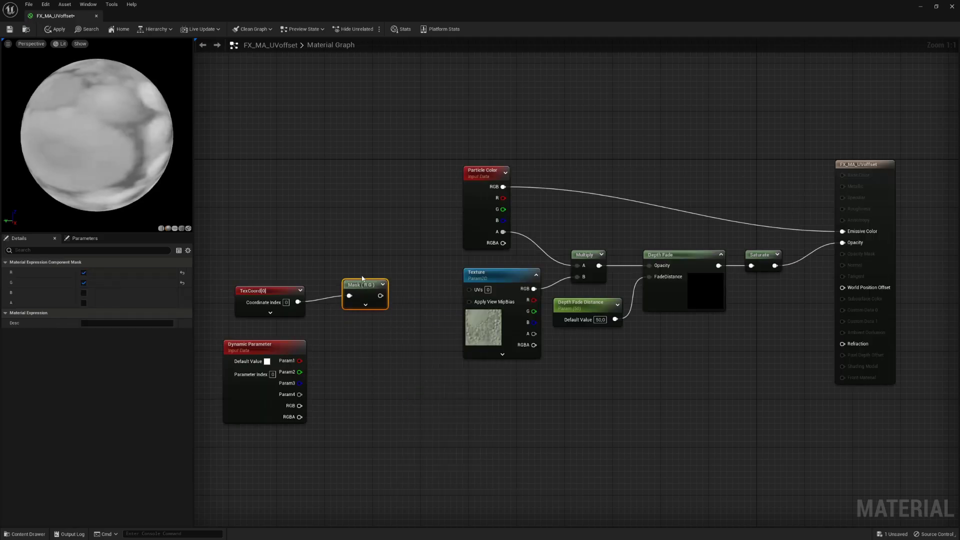
right_click(347, 313)
text(mask)
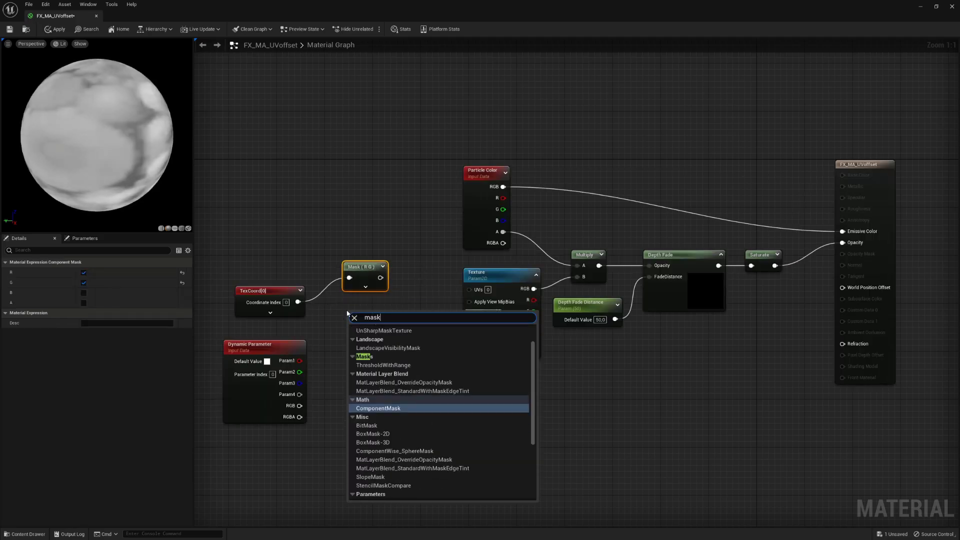
click(387, 409)
drag(298, 302, 349, 319)
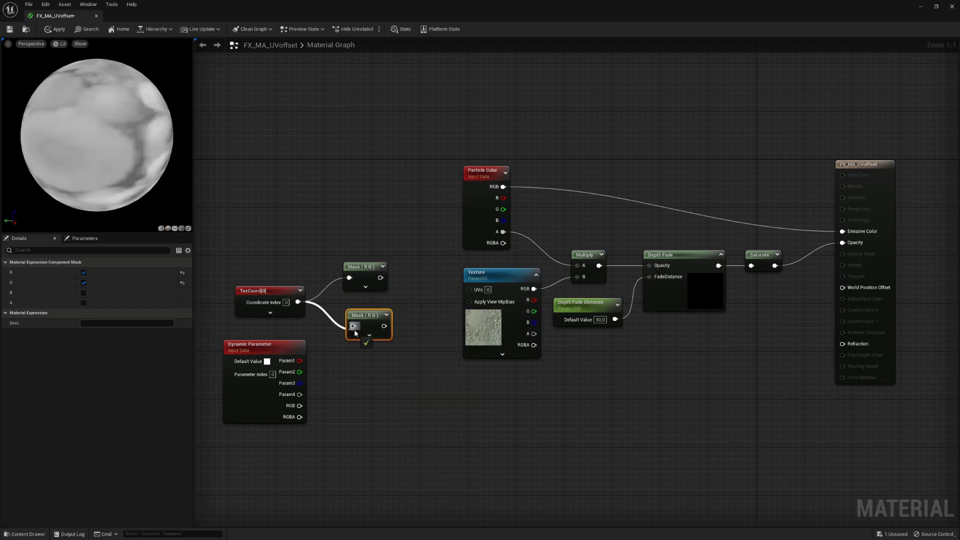
- Limit the first mask to the R channel and the second to G
click(363, 269)
click(83, 283)
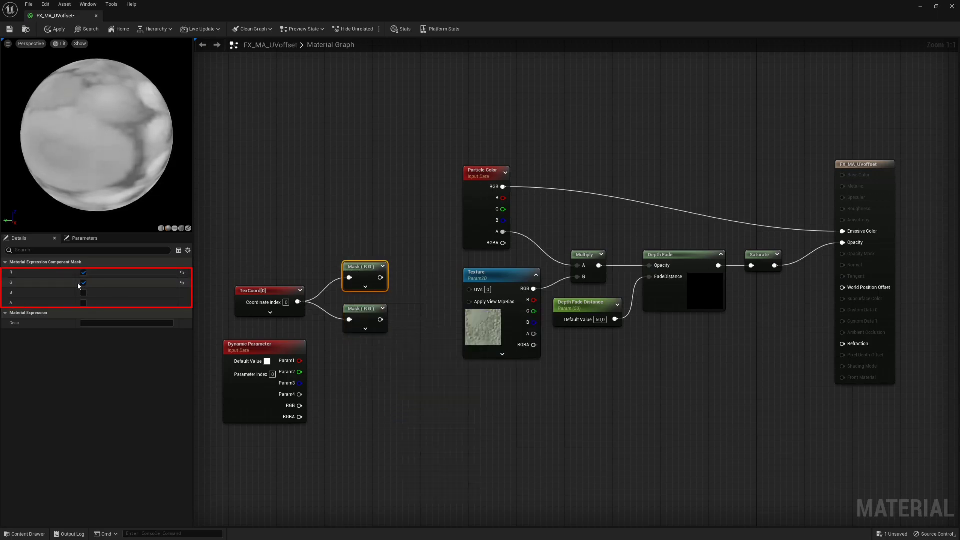
click(358, 313)
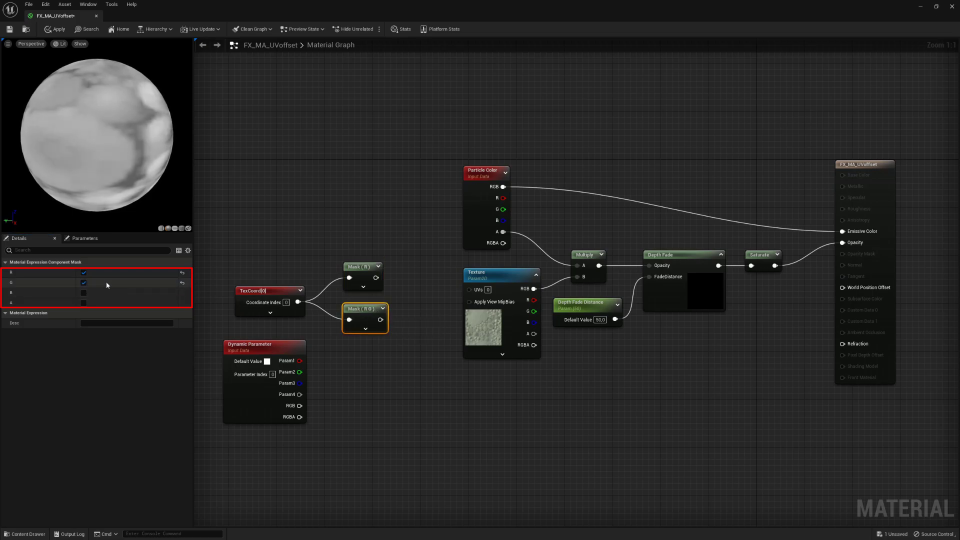
click(84, 273)
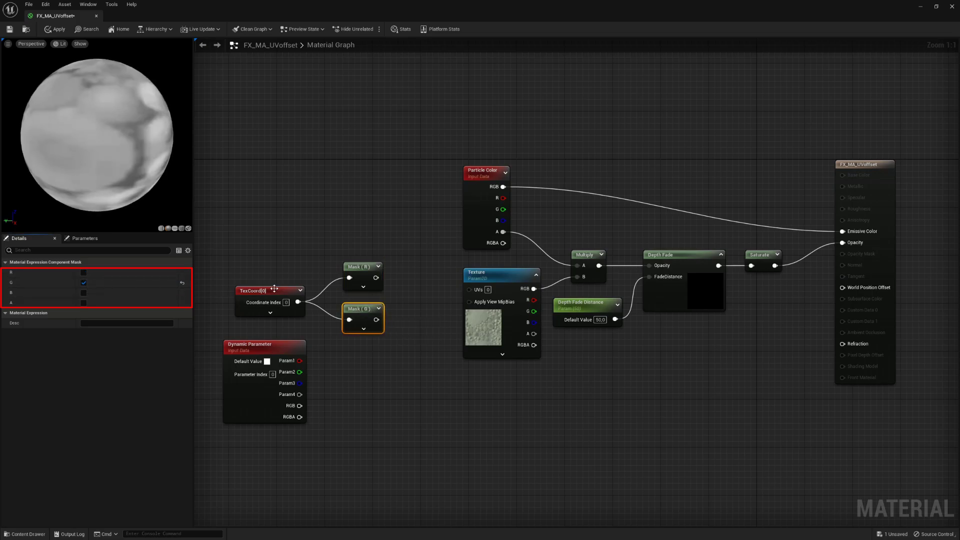
mouse_move(270, 268)
mouse_down()
mouse_move(362, 313)
mouse_move(332, 301)
mouse_up()
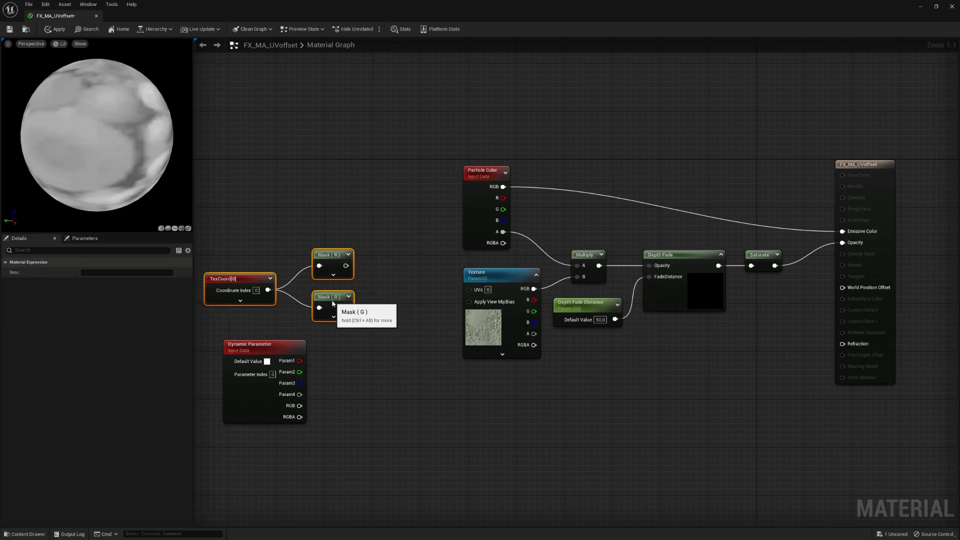
click(379, 348)
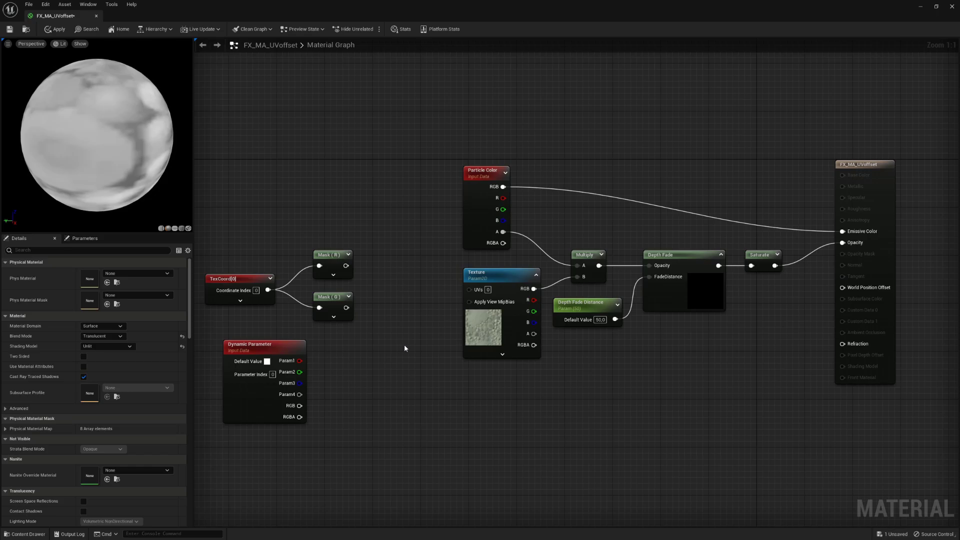
- Add an Add node fed by the Dynamic Parameter's Param1
drag(299, 361, 402, 312)
text(add)
click(413, 390)
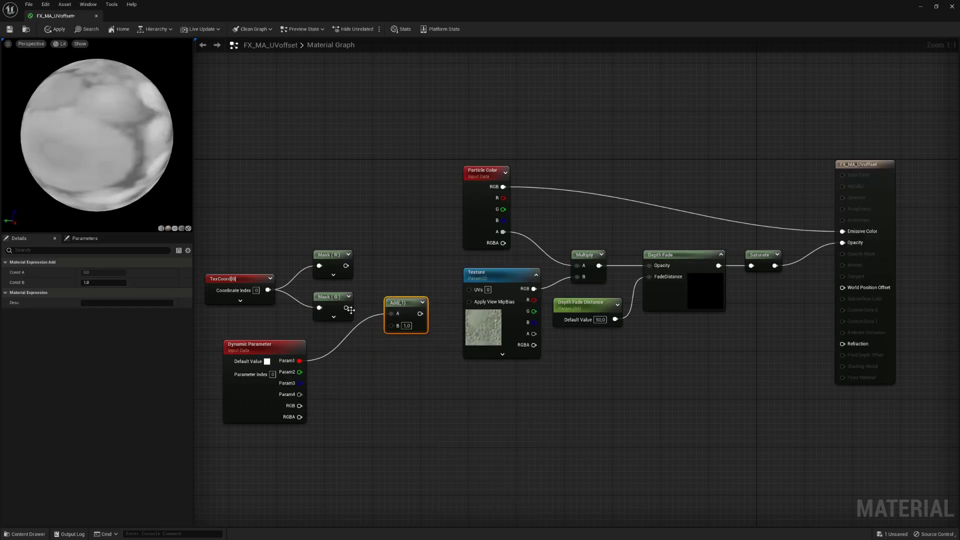
- Rename the Dynamic Parameter's first parameter to UVoffset
click(289, 352)
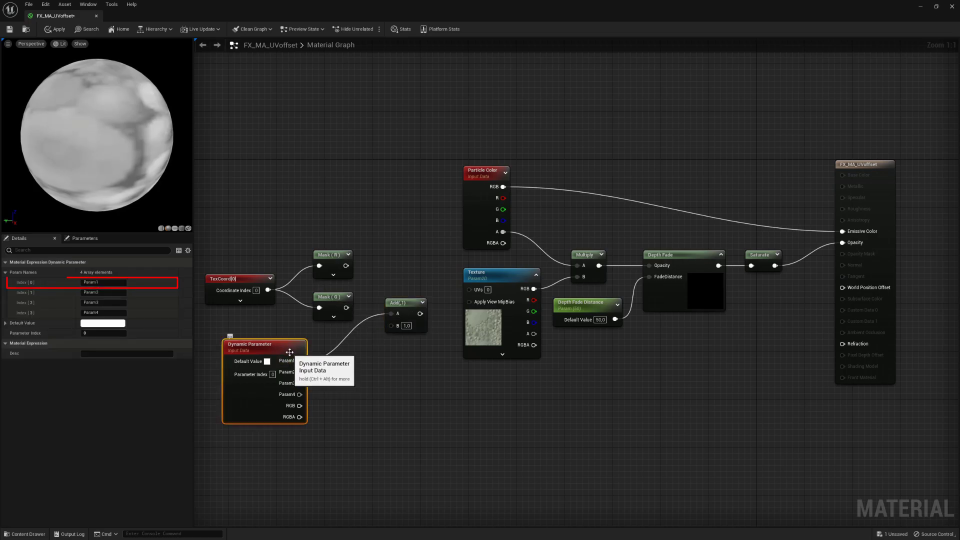
click(103, 283)
text(UVoffset)
key(Return)
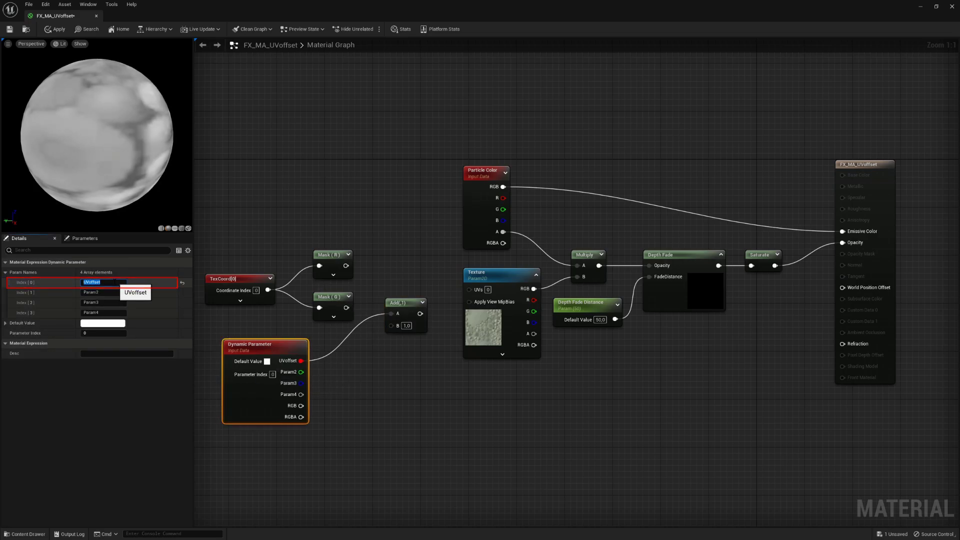
- Wire the G mask into Add's B input and add an Append node after Add
drag(346, 307, 391, 325)
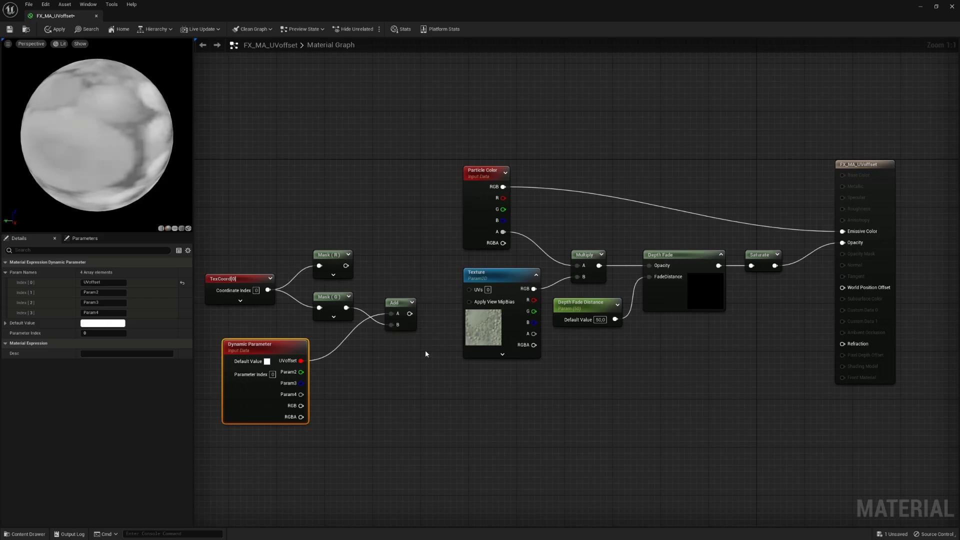
drag(410, 313, 429, 286)
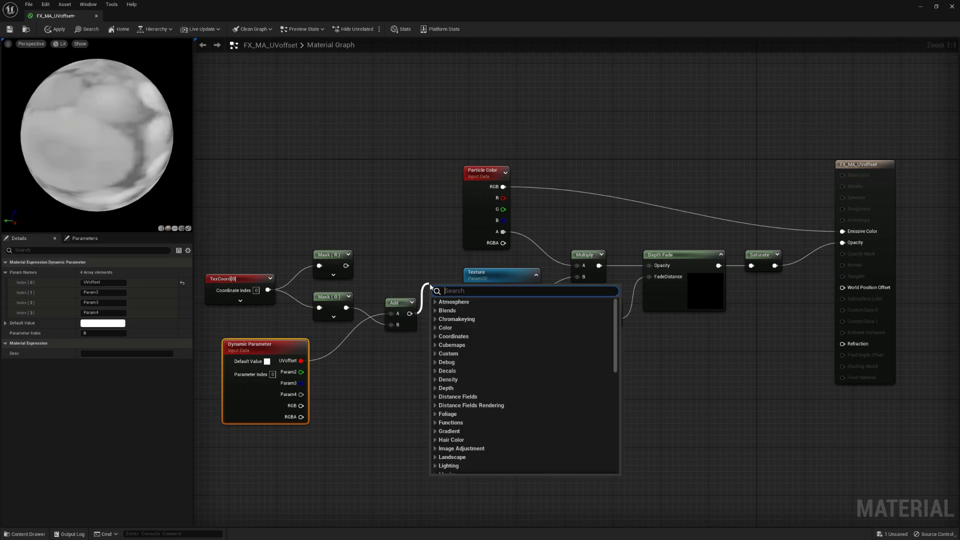
text(append)
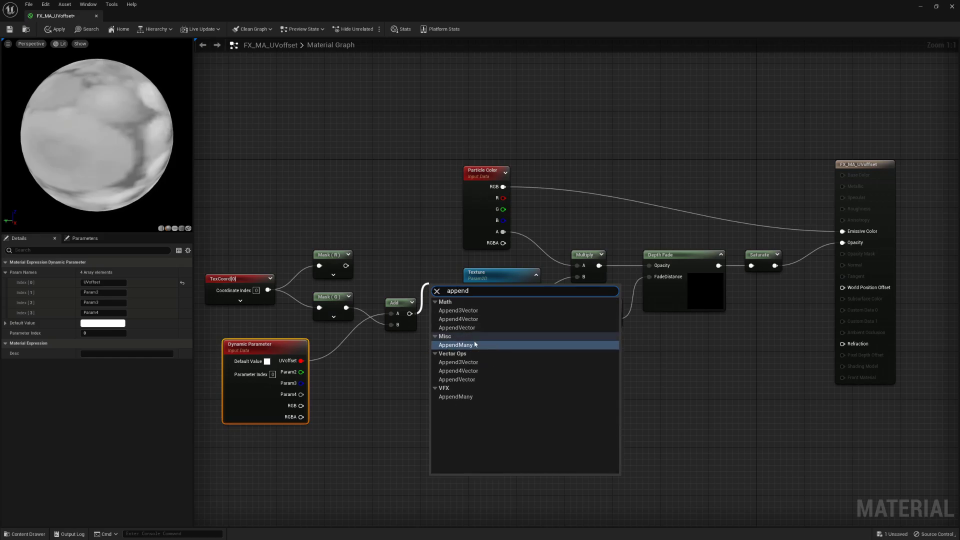
click(475, 345)
right_drag(359, 391, 408, 385)
drag(233, 416, 493, 243)
drag(387, 250, 361, 264)
click(383, 277)
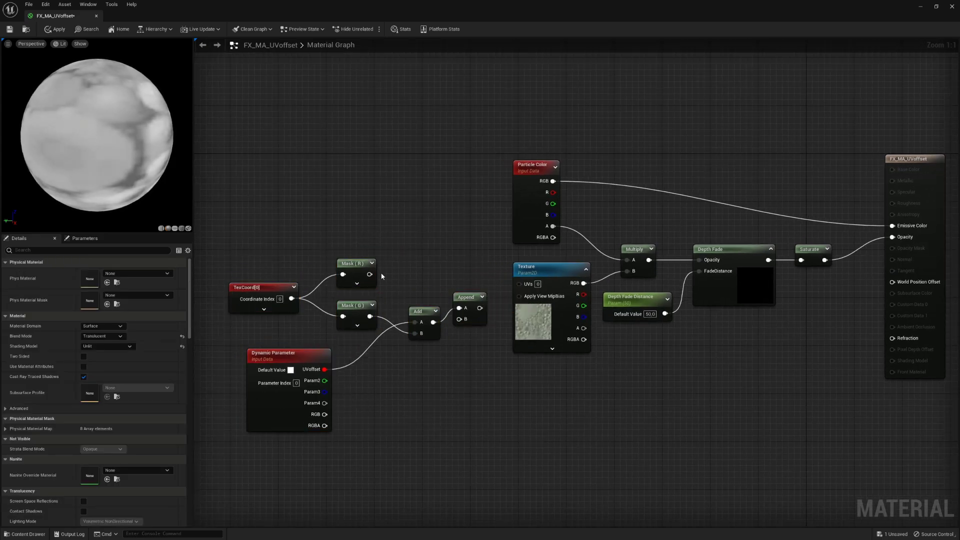
drag(468, 298, 370, 274)
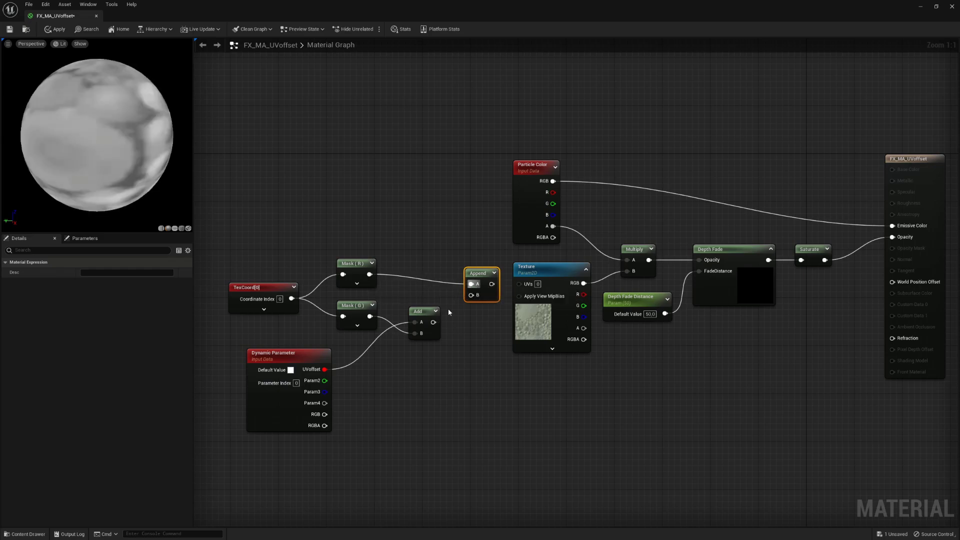
- Connect Add into Append's B input and Append's result into the Texture UVs
drag(433, 322, 463, 270)
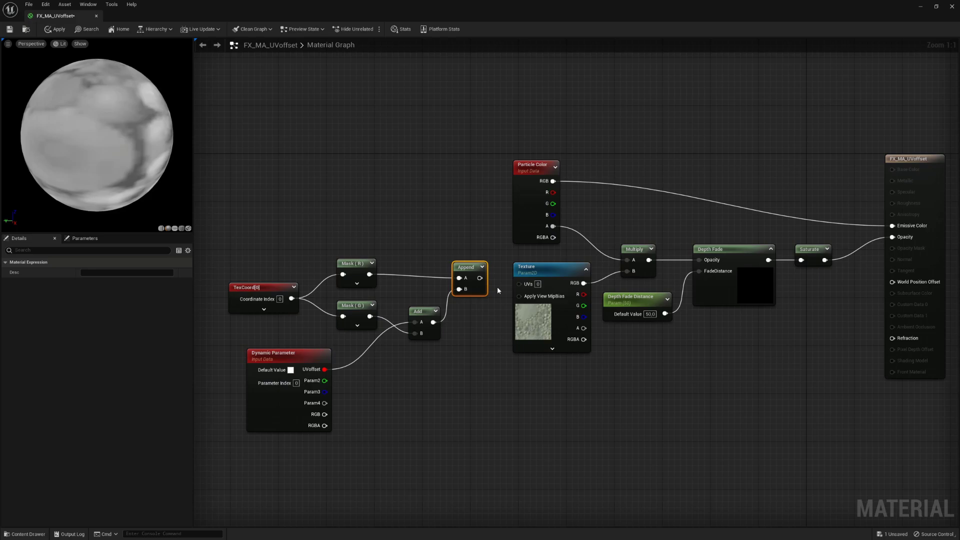
drag(479, 278, 519, 284)
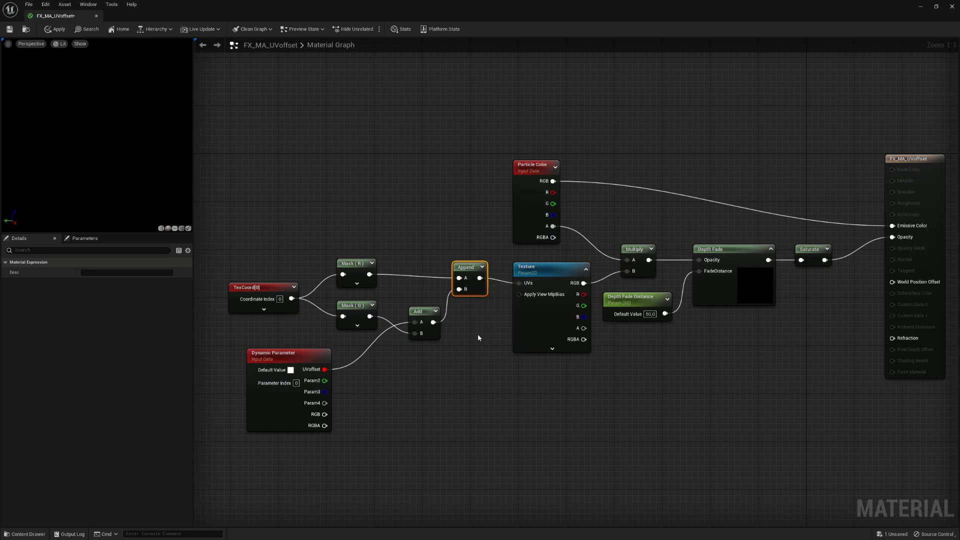
drag(254, 213, 461, 373)
drag(463, 270, 463, 276)
click(418, 392)
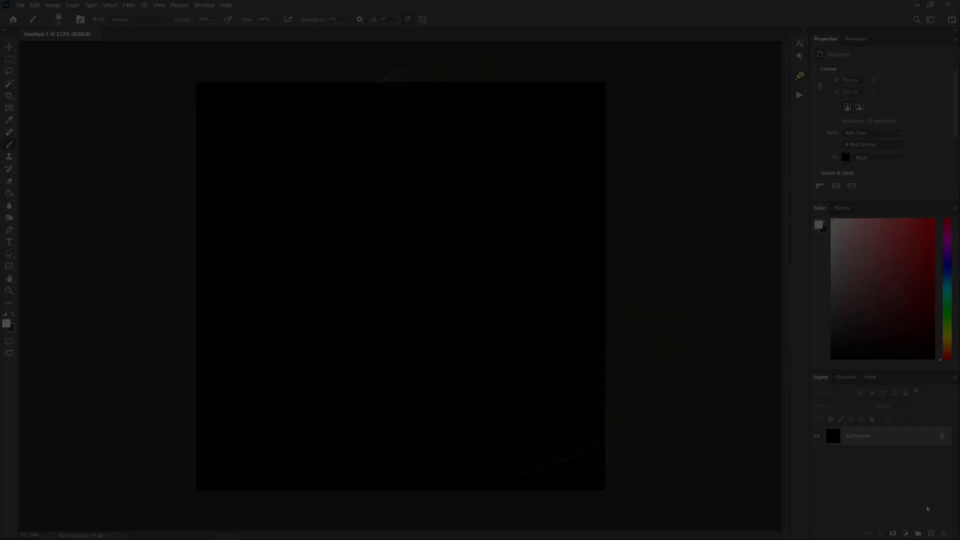
- Paint a soft white horizontal band across the lower canvas, then reduce the brush size to 21
alt+right_drag(214, 388, 215, 388)
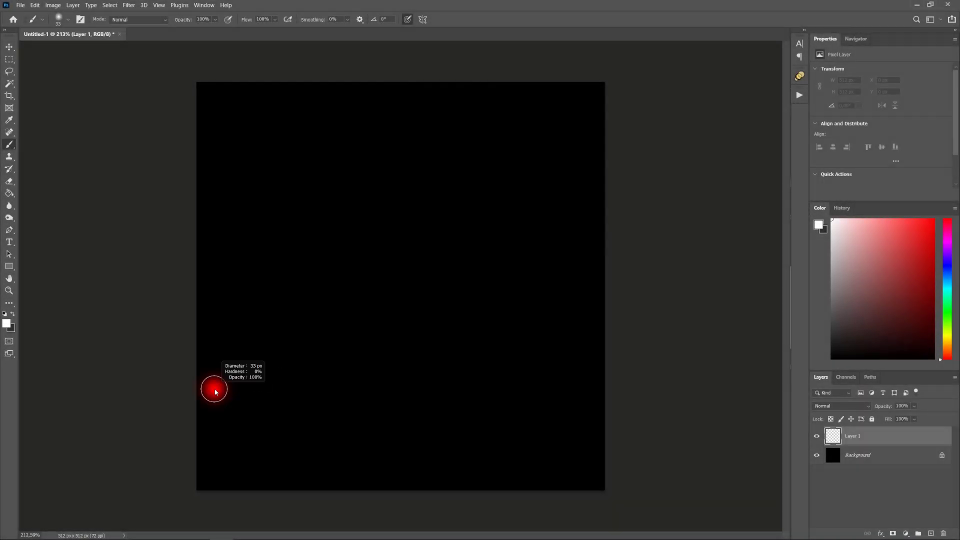
shift+drag(208, 421, 667, 410)
alt+right_drag(276, 384, 270, 385)
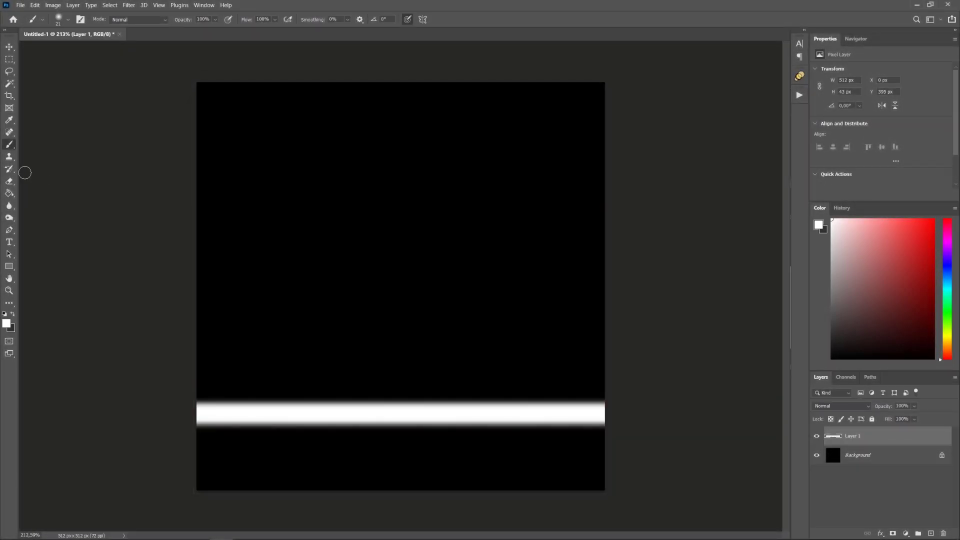
- Switch to the Smudge Tool with a soft brush preset and start smudging the band up and down
click(9, 206)
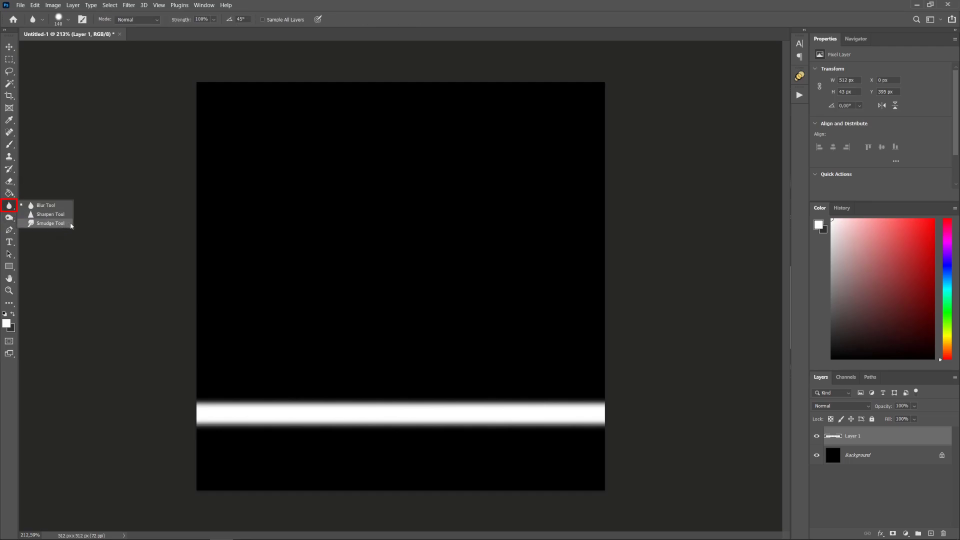
click(70, 224)
right_click(270, 414)
mouse_move(218, 419)
mouse_down()
mouse_move(223, 439)
mouse_move(264, 450)
mouse_up()
drag(589, 408, 589, 365)
alt+right_drag(473, 373, 504, 373)
drag(488, 405, 487, 210)
right_click(330, 391)
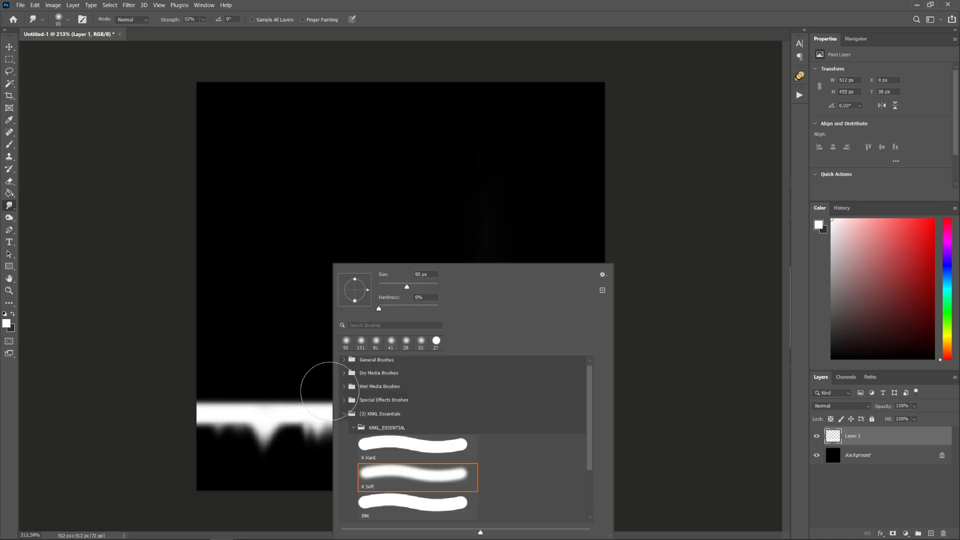
- Pull several white flame-like peaks and thin wisps upward from the band
drag(280, 408, 269, 173)
drag(390, 401, 390, 159)
drag(489, 395, 488, 287)
drag(382, 395, 375, 282)
drag(290, 395, 290, 350)
alt+right_drag(439, 387, 420, 386)
drag(439, 392, 438, 347)
drag(265, 458, 264, 434)
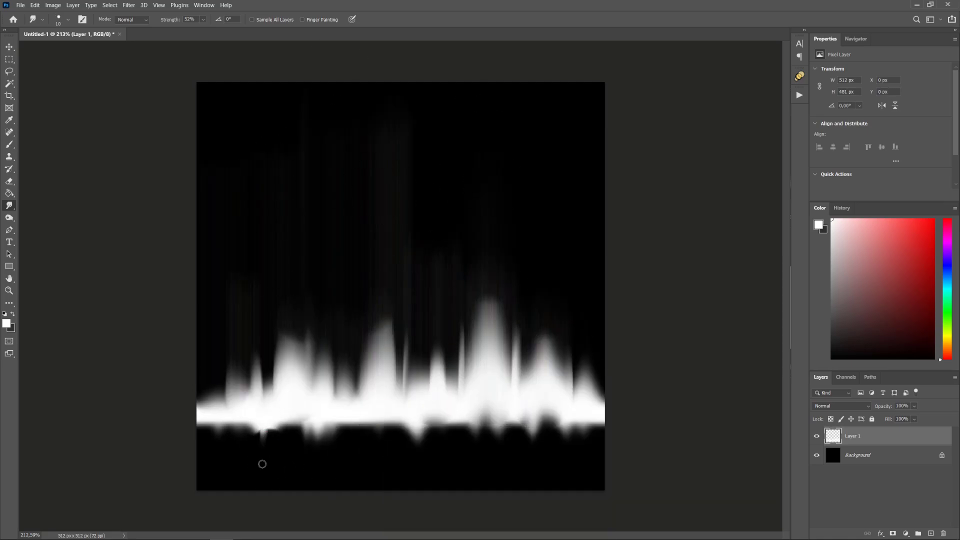
- Drag the band's lower edge downward in several places and resize the smudge brush to 22
alt+right_drag(280, 440, 290, 440)
drag(292, 420, 292, 448)
drag(325, 420, 325, 453)
drag(379, 420, 379, 453)
drag(437, 423, 443, 453)
drag(547, 415, 547, 437)
alt+right_drag(347, 343, 340, 344)
drag(292, 390, 292, 310)
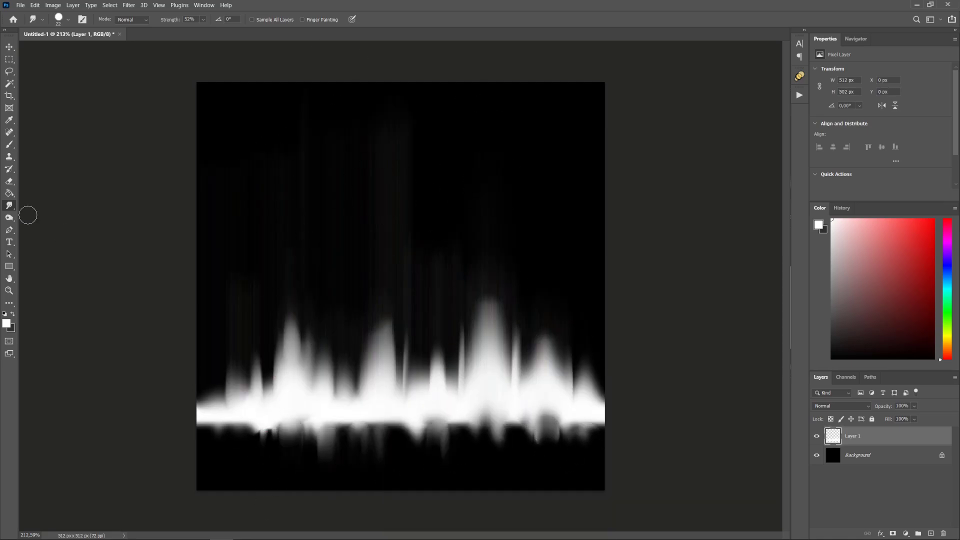
alt+right_drag(137, 197, 193, 197)
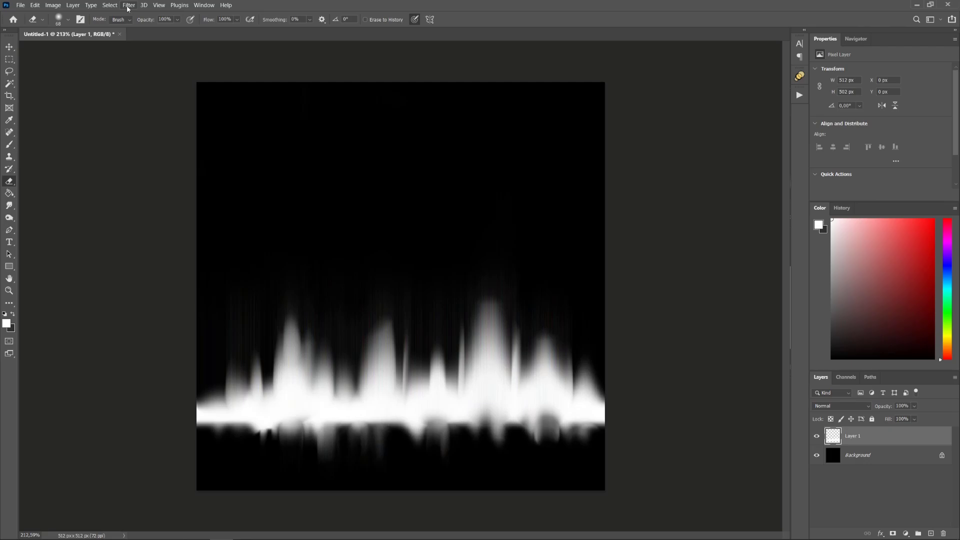
- Turn on Pattern Preview and paint a light spike over the seam using colours sampled from the image
click(158, 6)
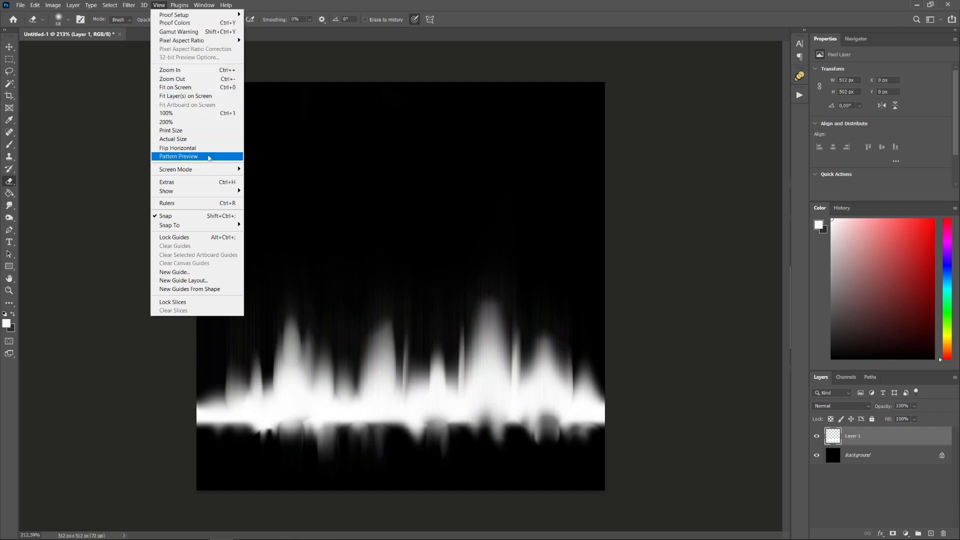
click(209, 156)
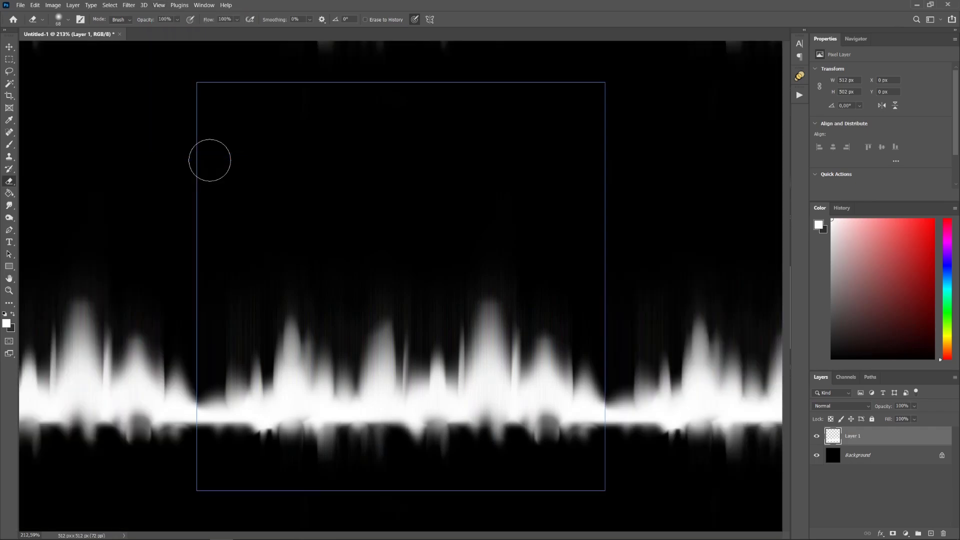
key(b)
alt+click(201, 413)
mouse_move(201, 411)
mouse_down()
mouse_move(197, 376)
mouse_move(211, 384)
mouse_up()
alt+click(197, 402)
alt+click(203, 407)
alt+click(194, 406)
- Dab sampled grey and near-black over the remaining seam with a size 62 brush
alt+scroll(295, 368, up, 3)
alt+scroll(238, 405, down, 10)
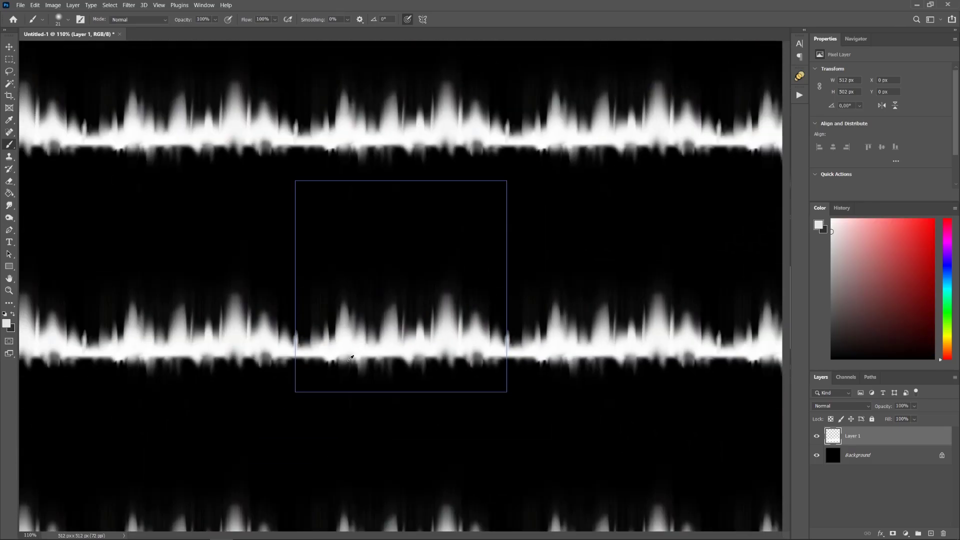
alt+scroll(350, 353, up, 3)
alt+click(282, 77)
drag(277, 71, 277, 61)
alt+click(278, 62)
right_click(277, 60)
drag(336, 80, 346, 80)
click(275, 73)
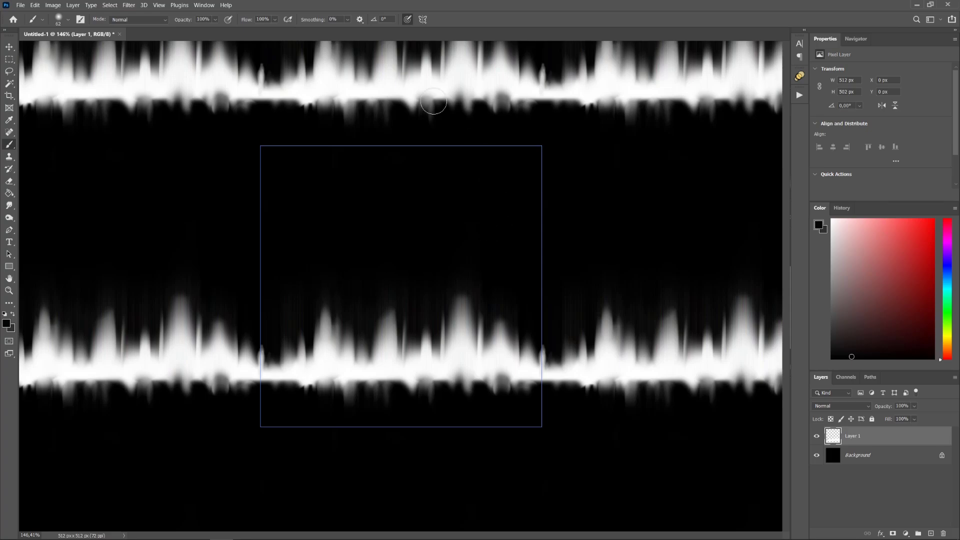
- Apply a Motion Blur filter to the flame strip
click(137, 7)
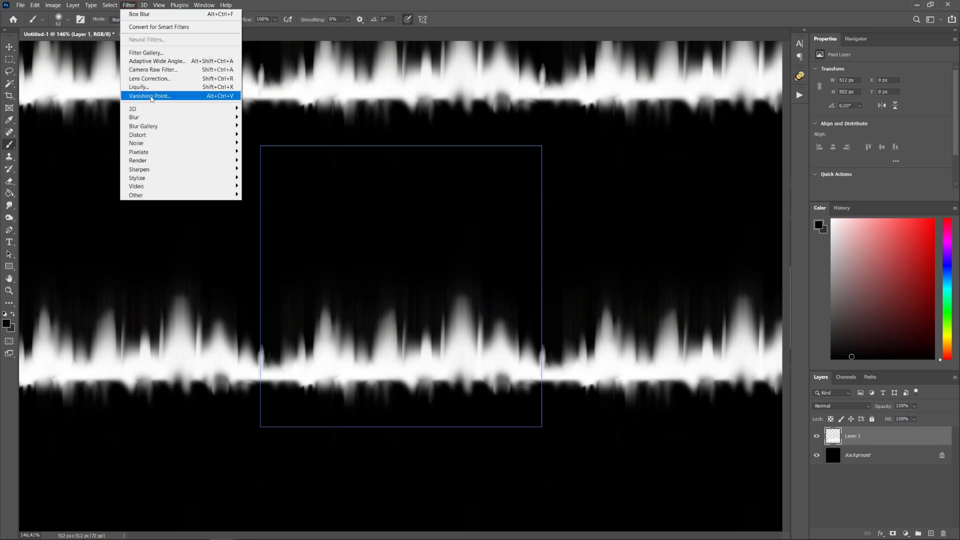
mouse_move(218, 116)
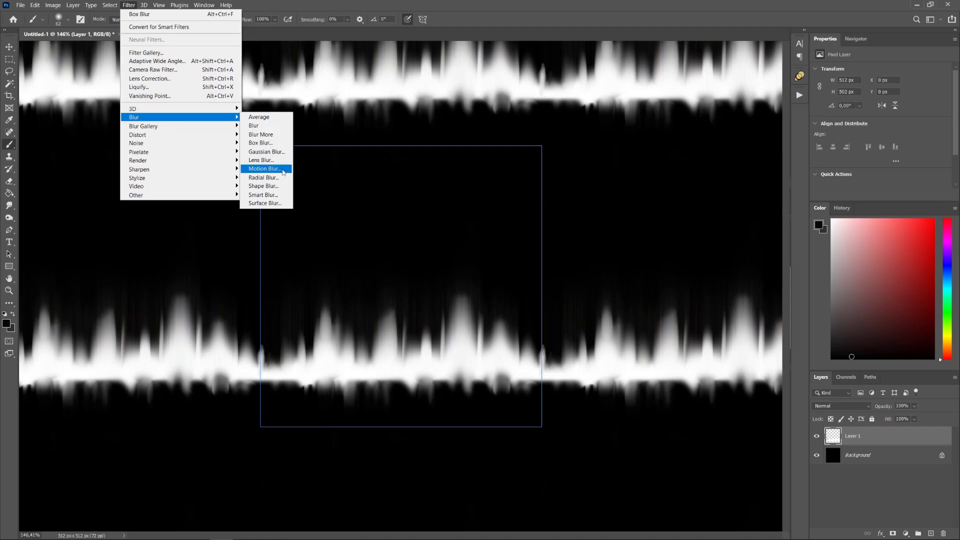
click(264, 169)
key(Return)
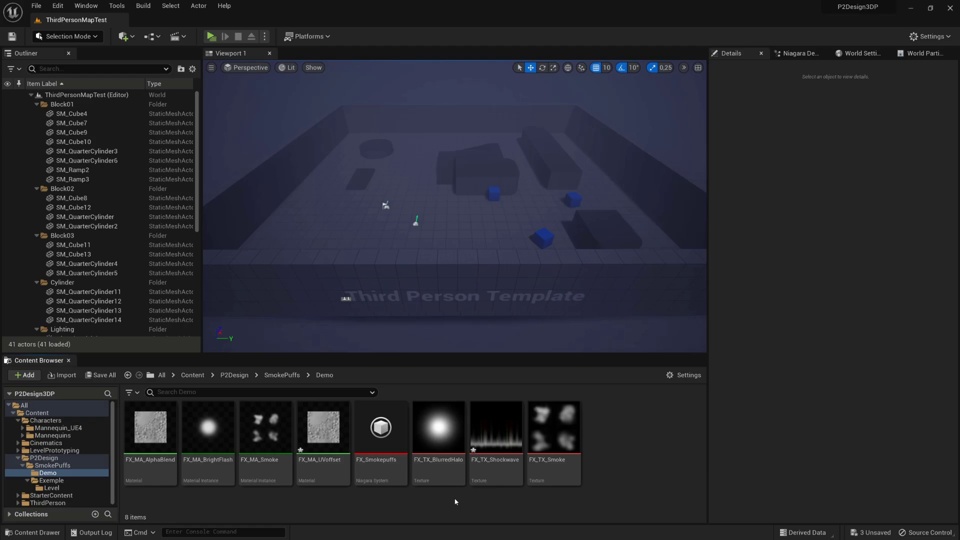
- Create a material instance of FX_MA_UVoffset named FX_MA_Shockwave
right_click(323, 428)
click(397, 208)
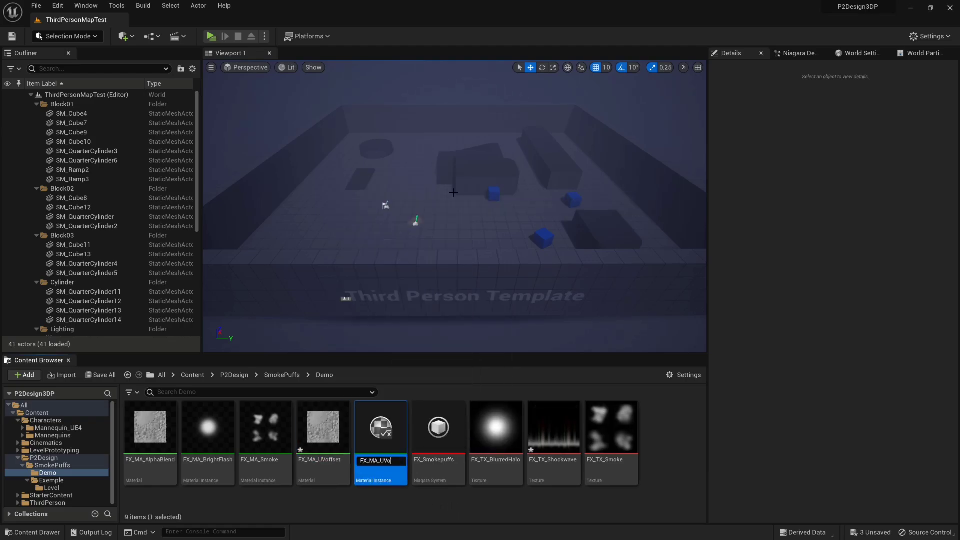
text(FX_MA_Shockwave)
key(Return)
- In FX_MA_Shockwave, enable the Texture parameter and set it to FX_TX_Shockwave
double_click(259, 425)
double_click(394, 244)
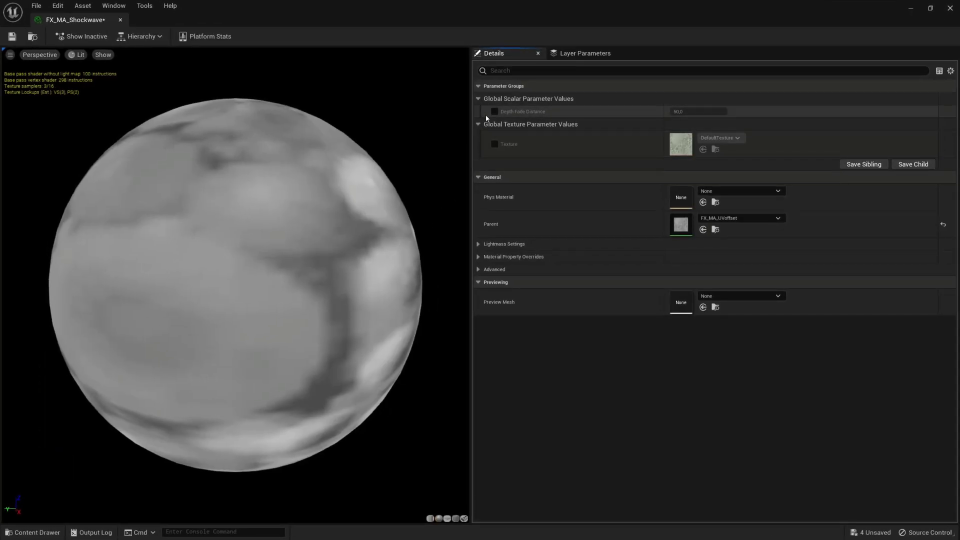
click(495, 144)
click(719, 138)
scroll(766, 400, down, 1)
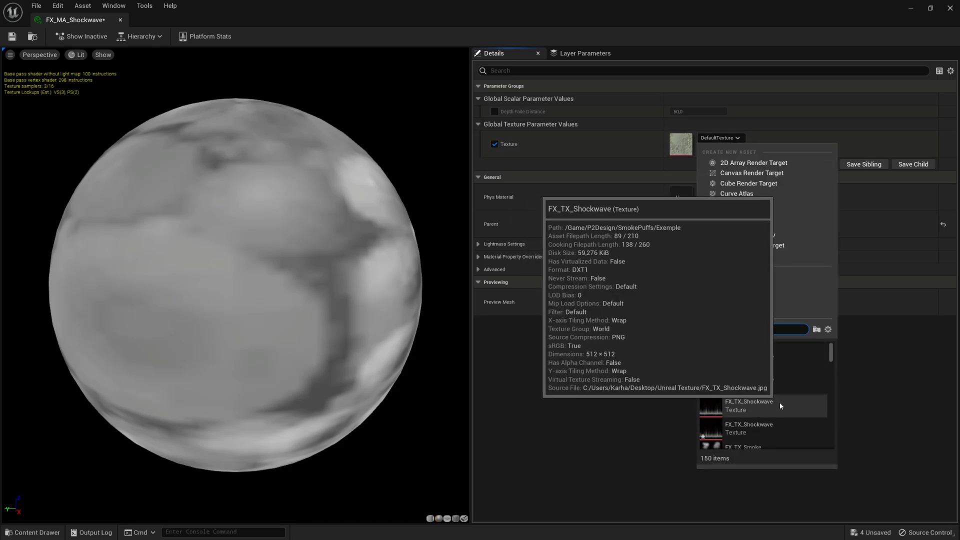
click(779, 402)
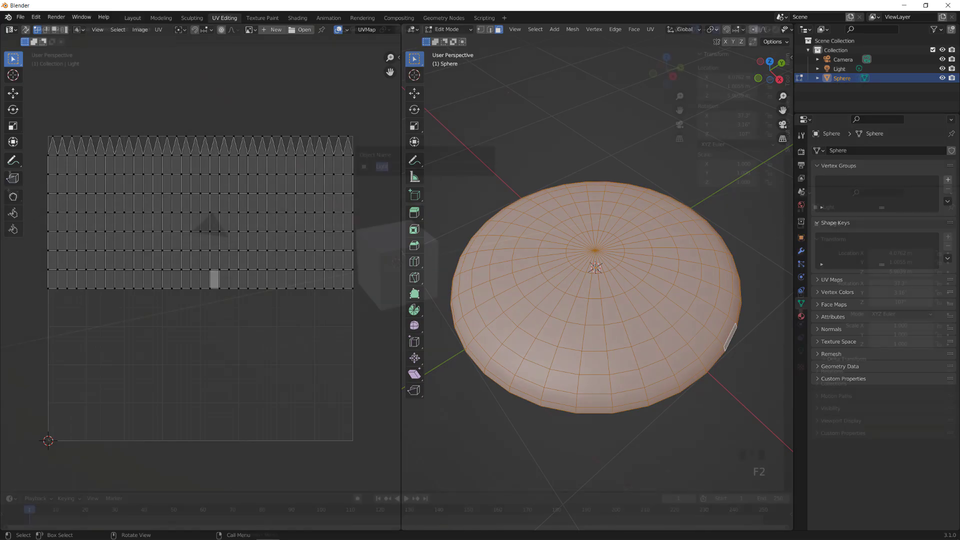
- Replace the default cube with a UV sphere
click(420, 229)
key(Delete)
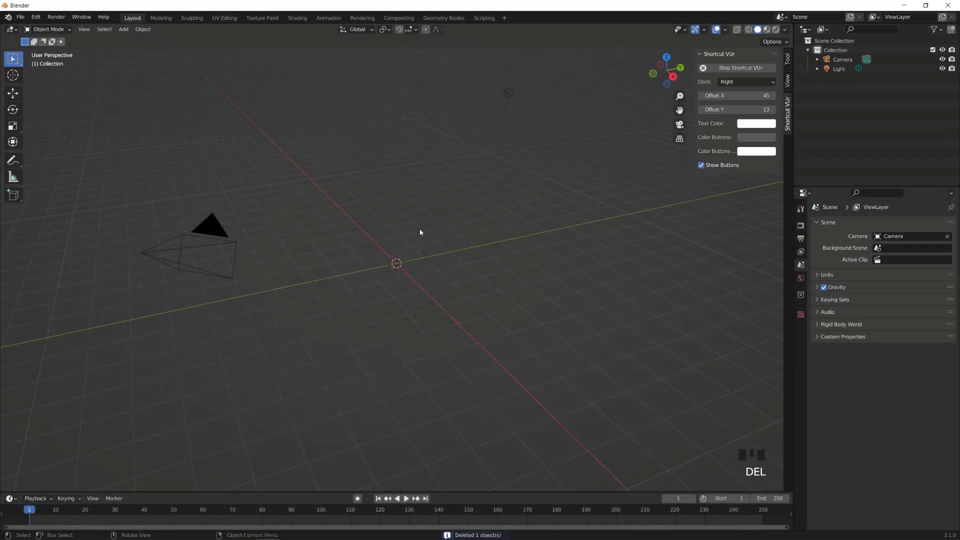
click(123, 29)
mouse_move(170, 40)
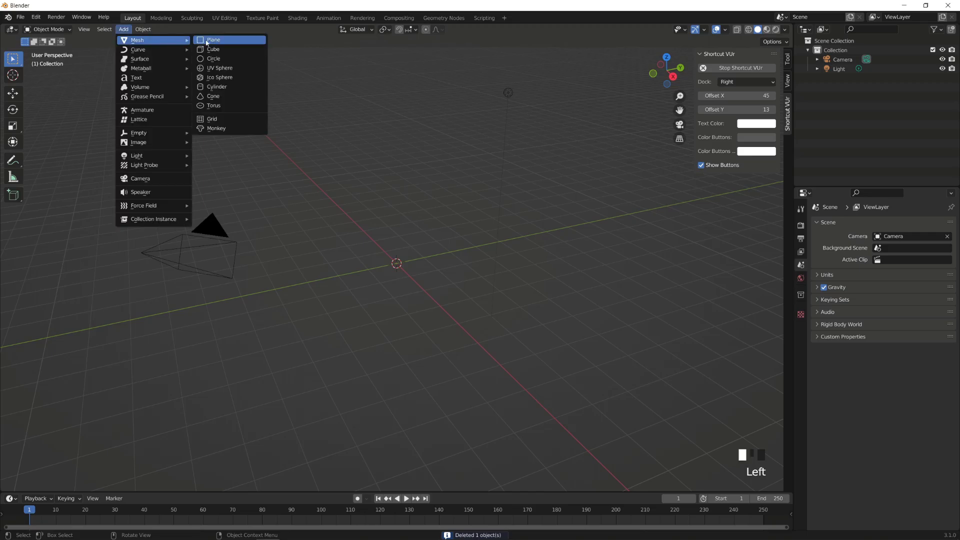
click(240, 68)
scroll(446, 240, up, 3)
- Delete the lower half of the sphere in Edit Mode, leaving a hemisphere
key(Tab)
click(672, 81)
drag(240, 395, 593, 268)
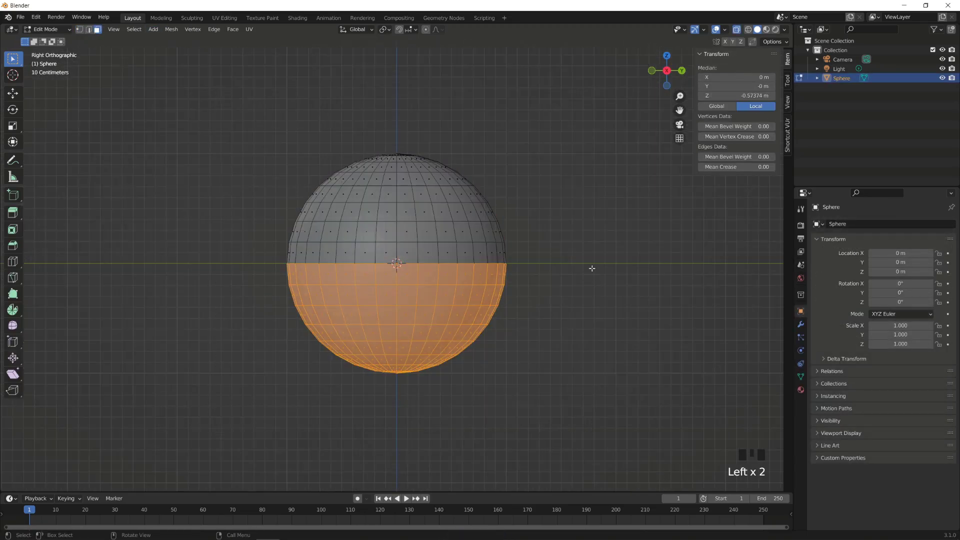
key(Delete)
key(Tab)
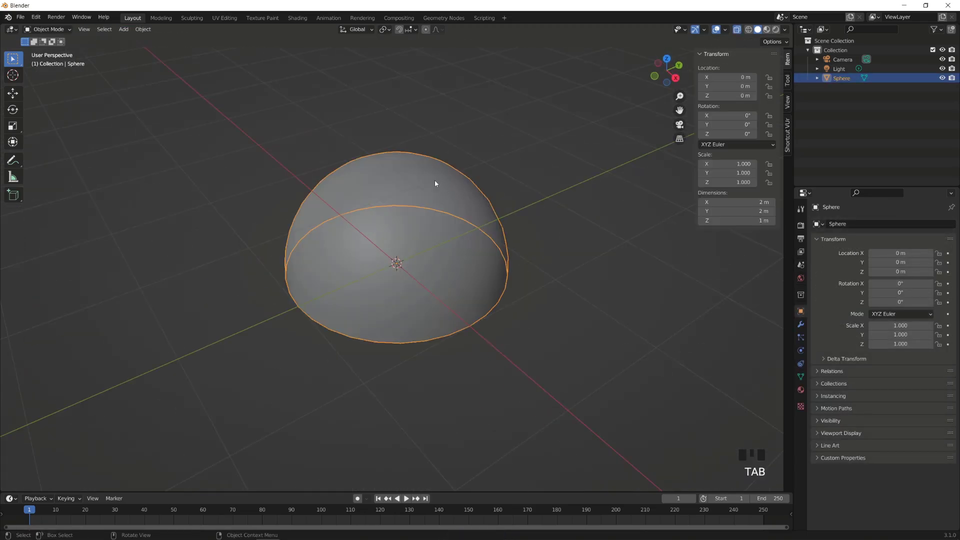
- Flatten the hemisphere to a Z scale of 0.26 and apply all transforms
key(space)
key(Tab)
key(alt+z)
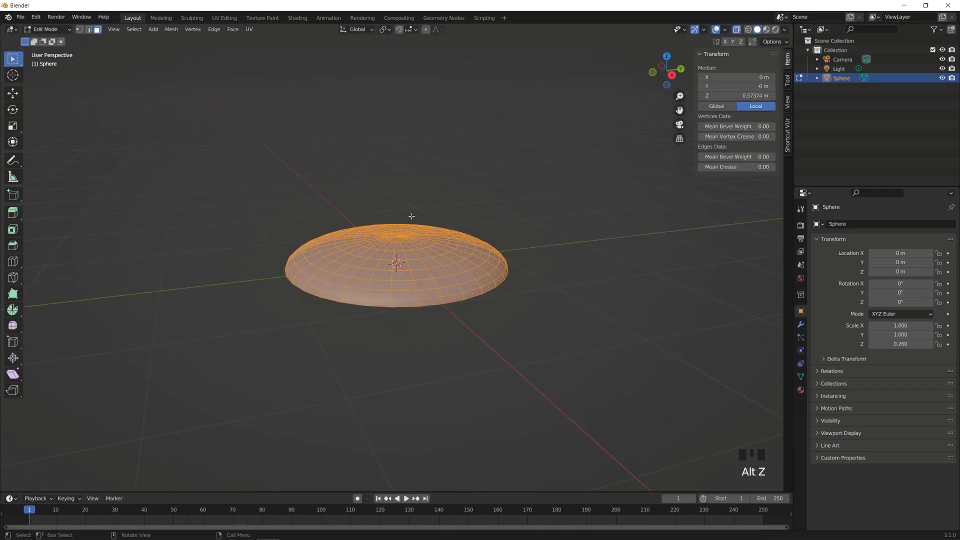
key(alt+a)
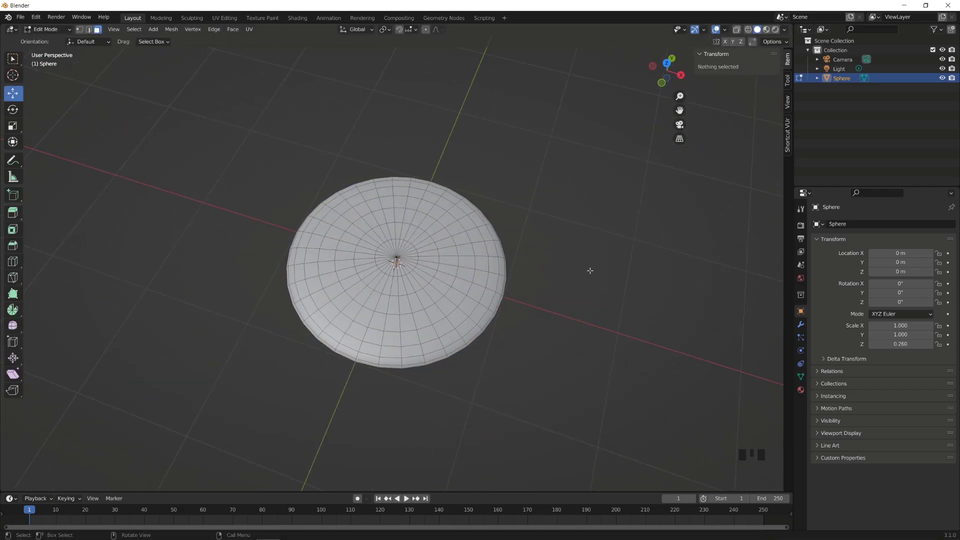
key(Tab)
key(ctrl+a)
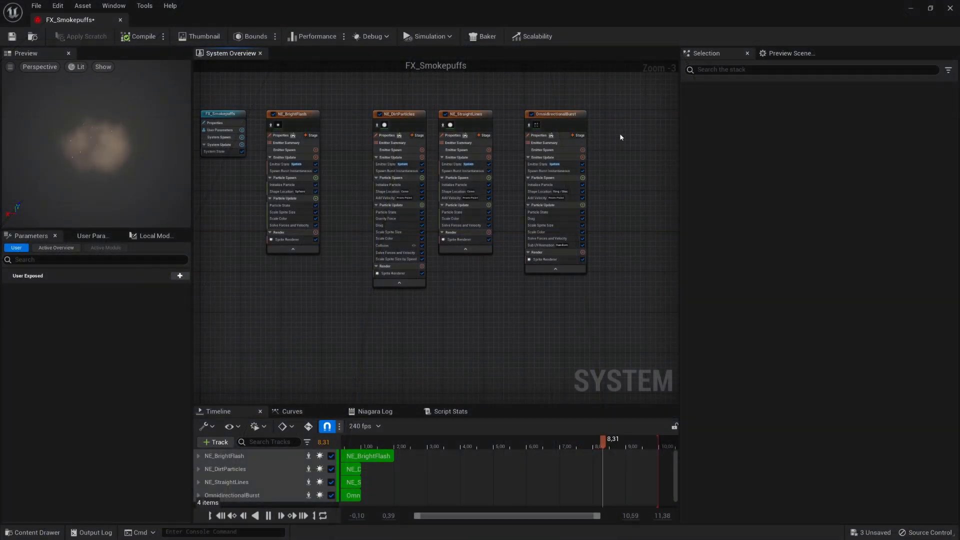
- Add a Simple Sprite Burst emitter to FX_Smokepuffs and set its Life Cycle Mode to System
right_click(614, 124)
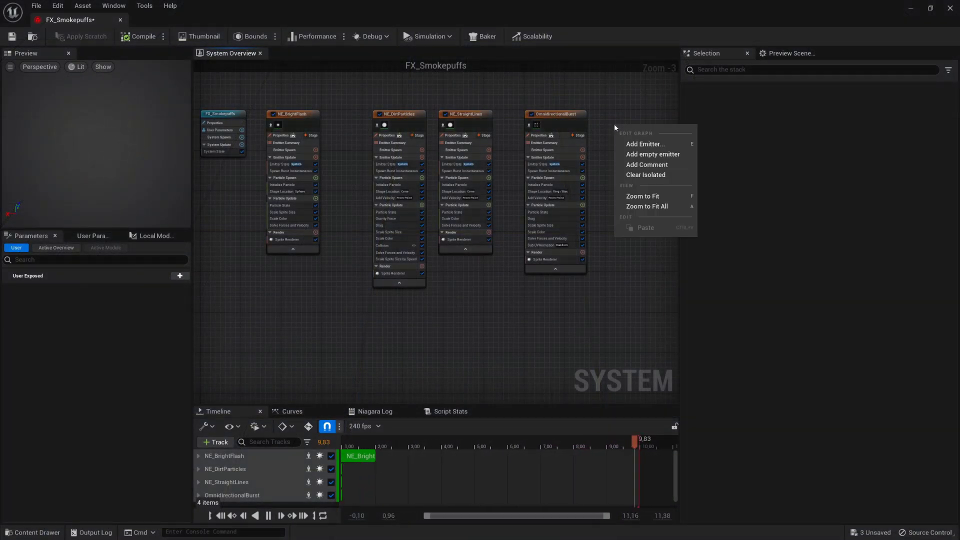
click(636, 144)
scroll(741, 268, down, 3)
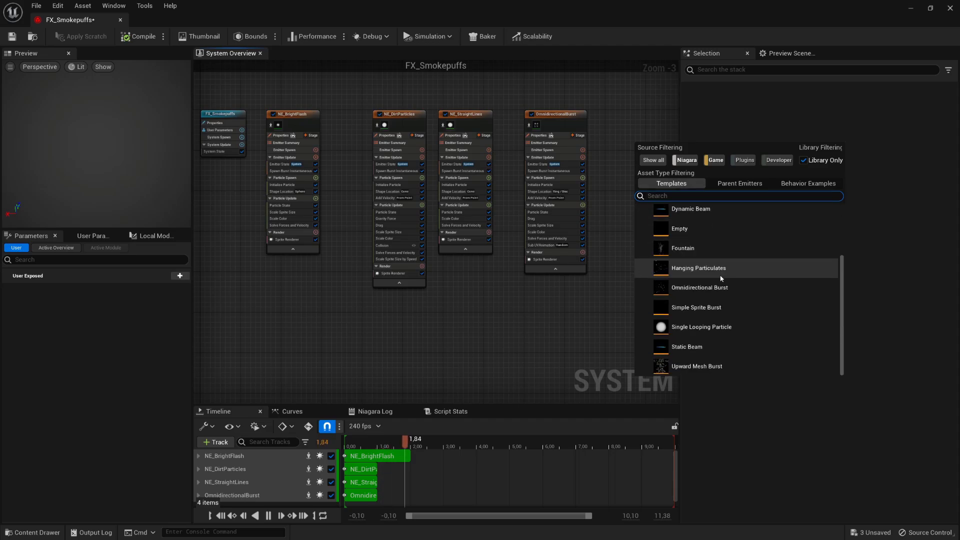
double_click(780, 314)
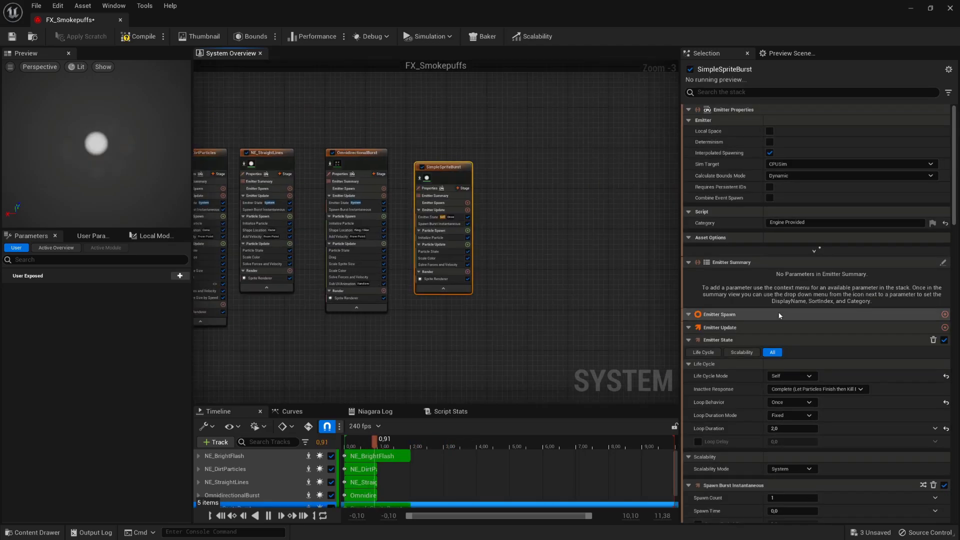
right_drag(504, 156, 533, 165)
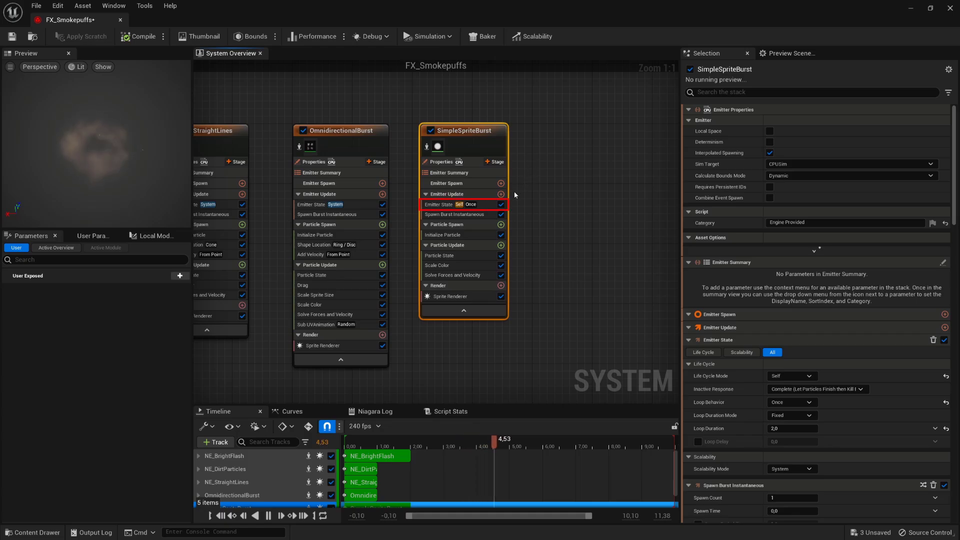
click(439, 205)
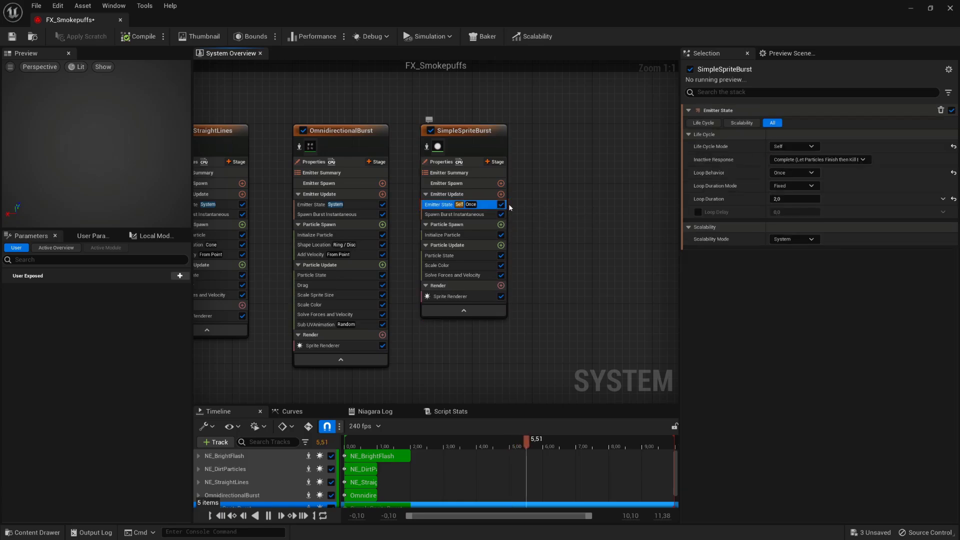
click(814, 149)
click(735, 159)
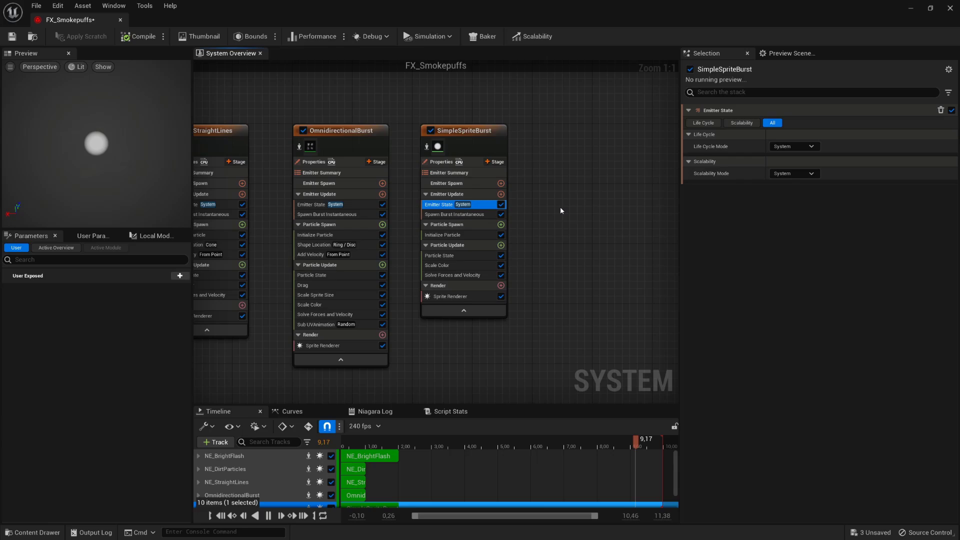
- Replace the Sprite Renderer with a Mesh Renderer using the FX_SM_FlatHemiSphere mesh
right_click(475, 297)
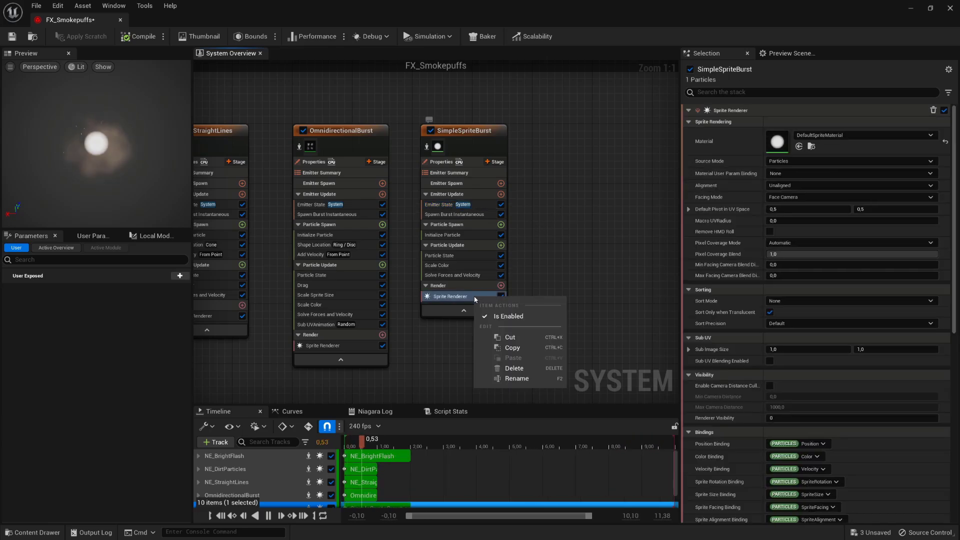
click(515, 369)
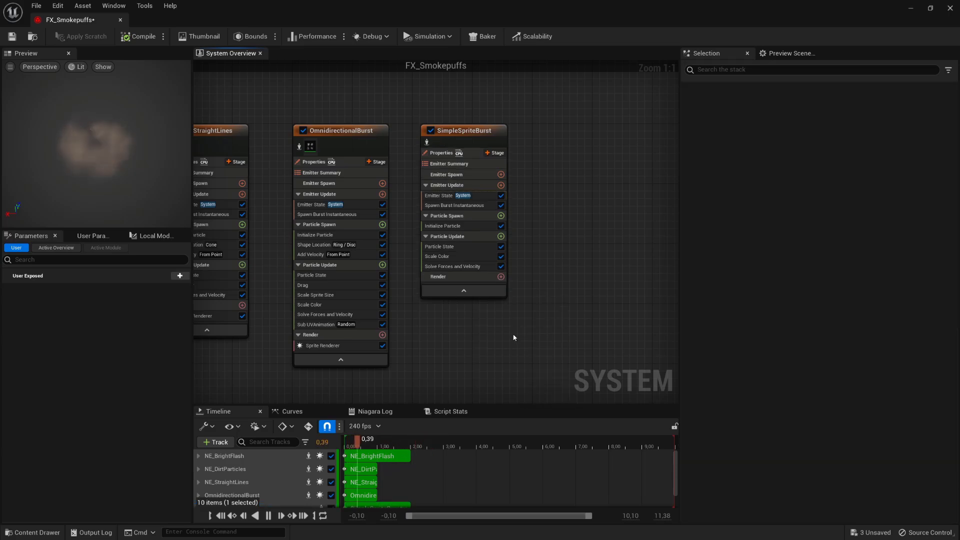
click(501, 277)
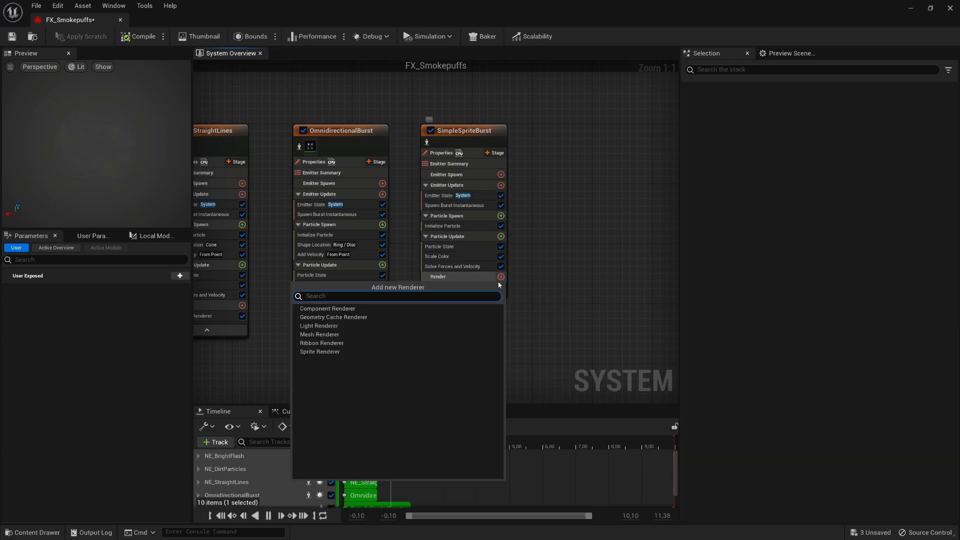
click(386, 334)
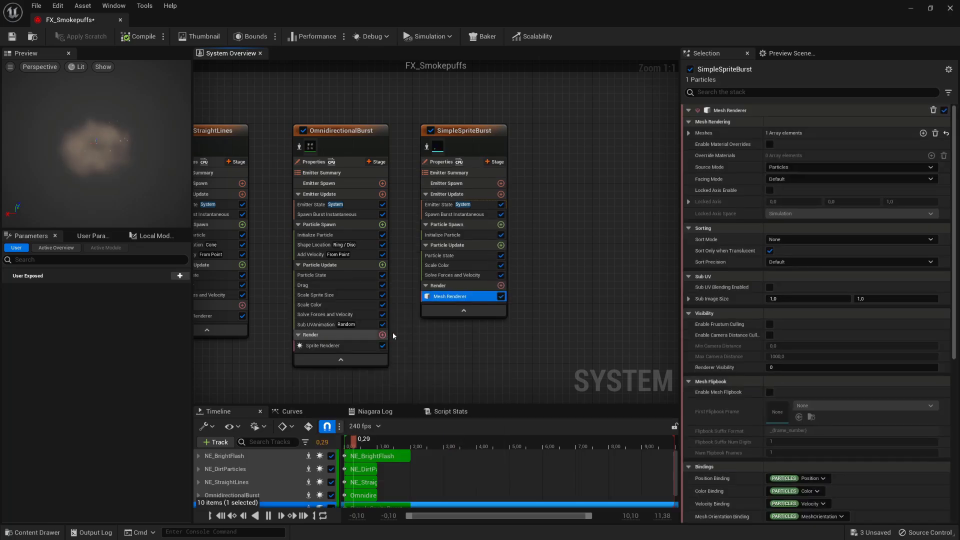
click(689, 133)
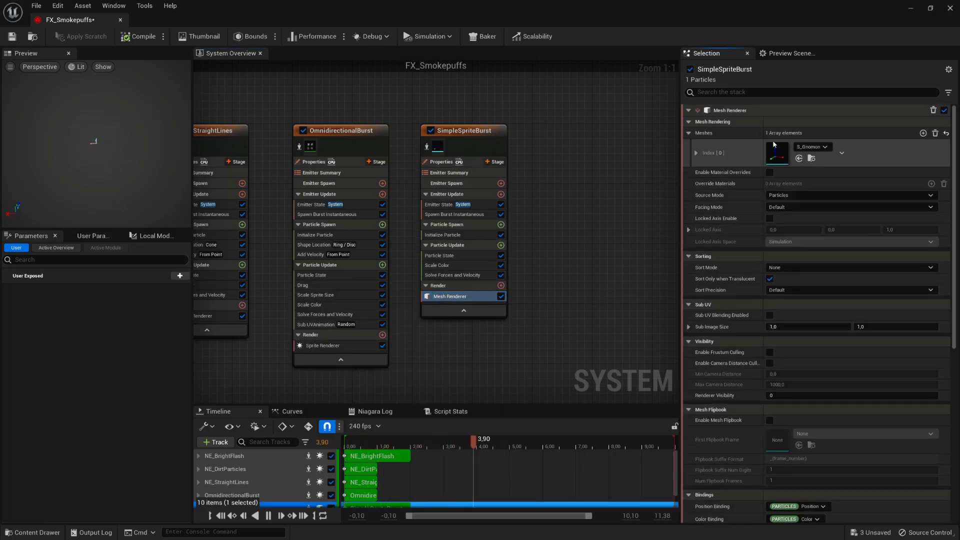
click(803, 149)
text(fx)
click(874, 249)
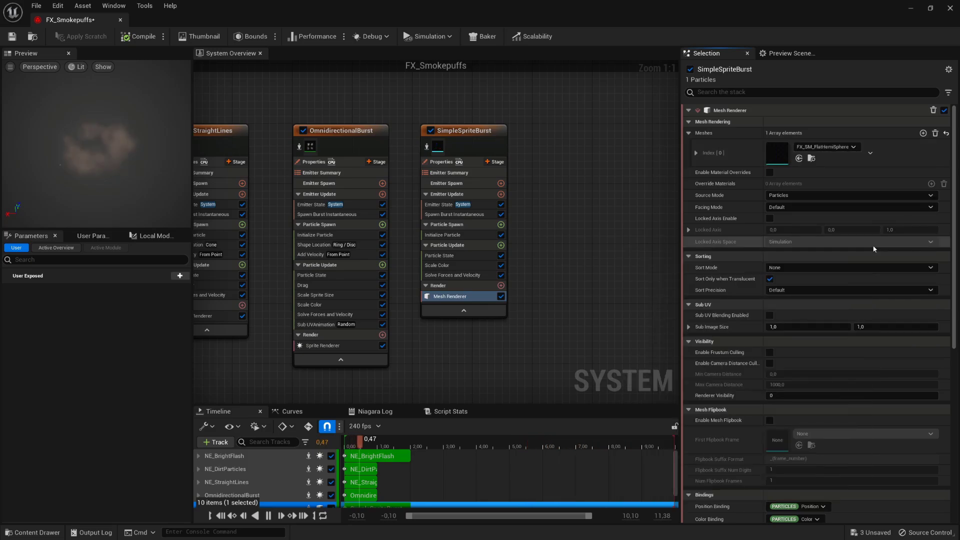
- Enable material override on the Mesh Renderer and assign FX_MA_Shockwave to its first slot
click(770, 172)
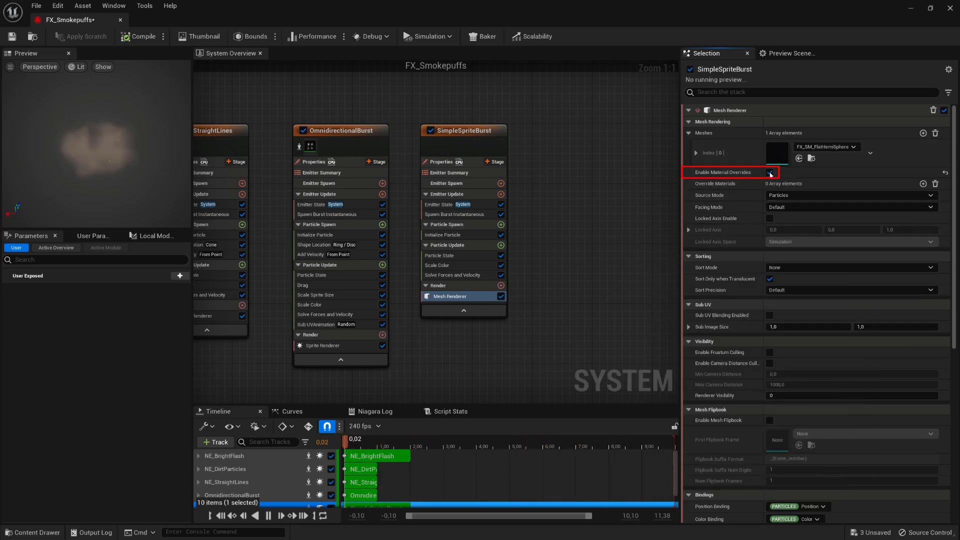
click(922, 184)
click(689, 184)
click(730, 198)
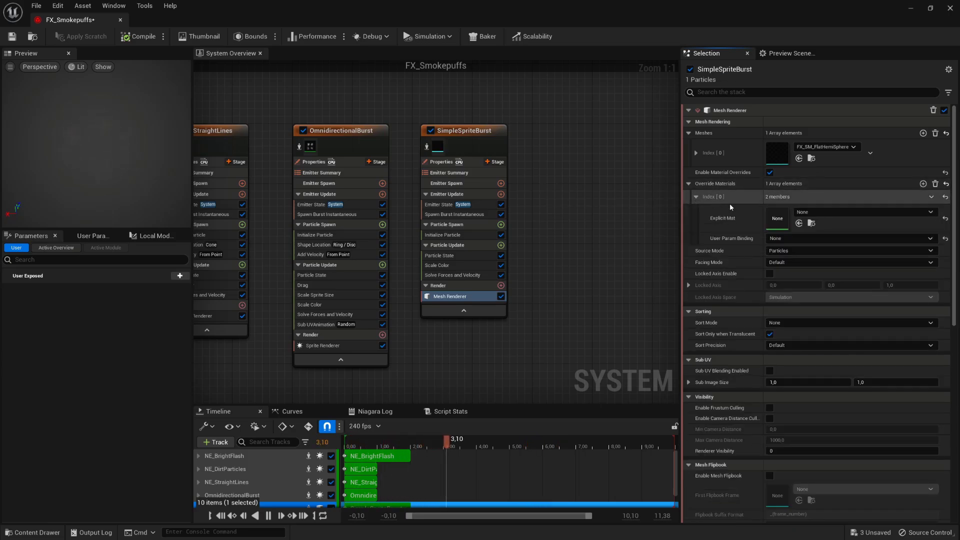
click(832, 214)
click(866, 404)
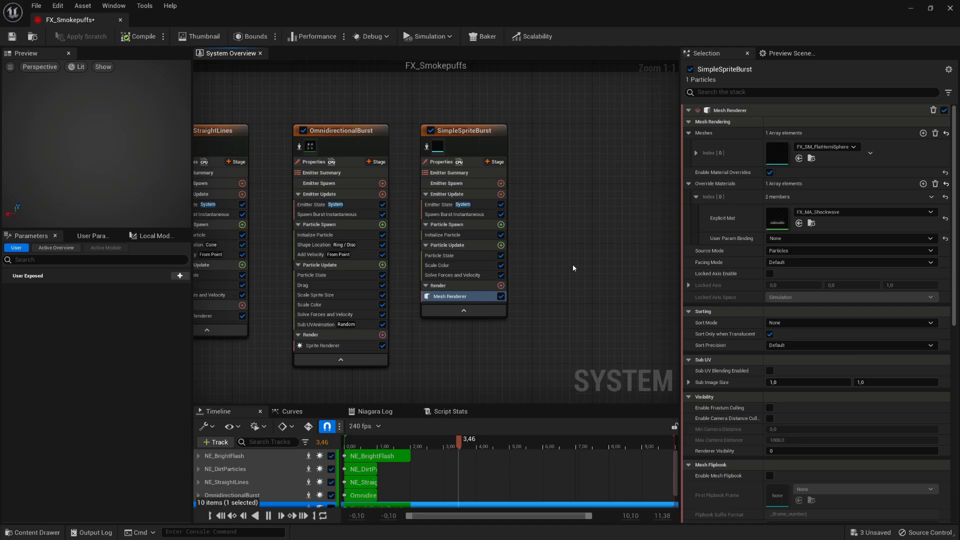
click(573, 268)
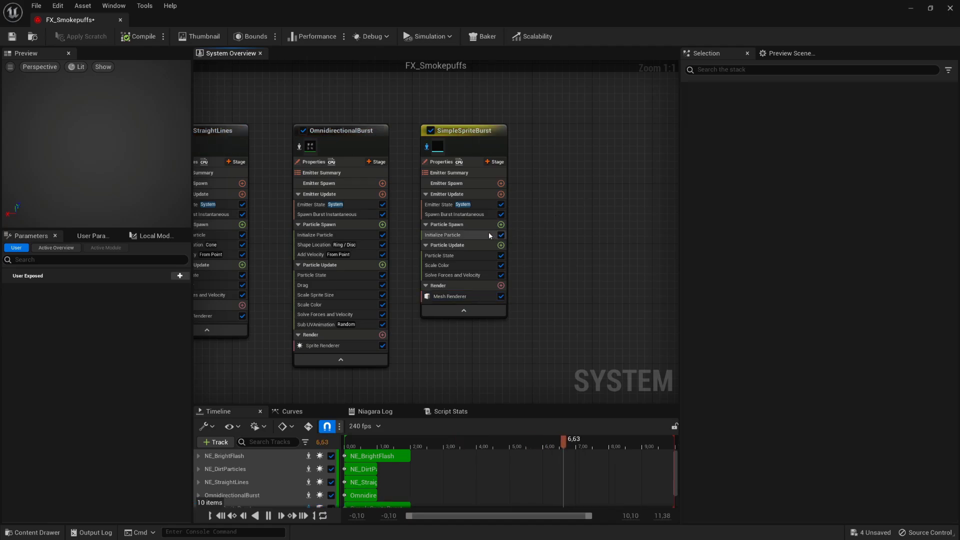
- In Initialize Particle, set Lifetime 0,8 and colour G 0,79, B 0,5, A 0,4
click(461, 236)
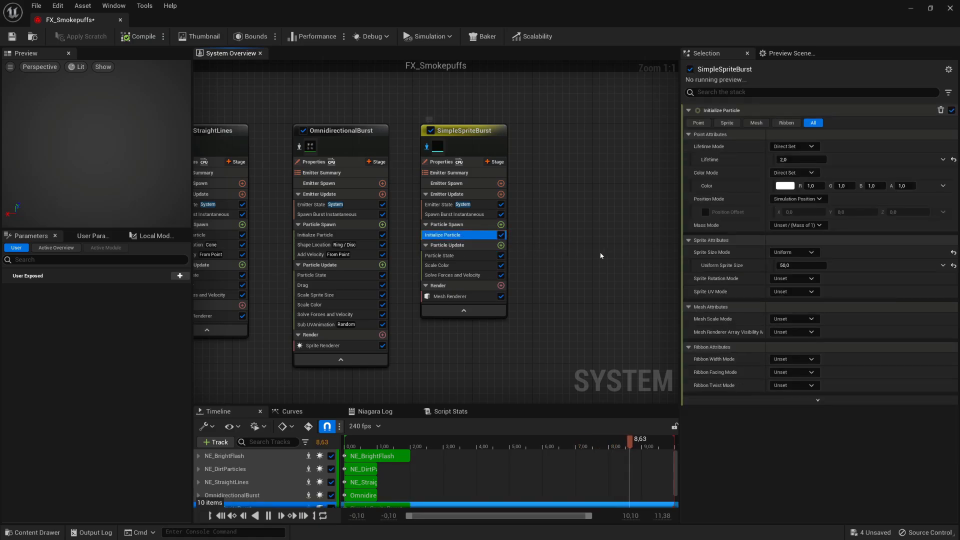
click(800, 161)
text(0,8)
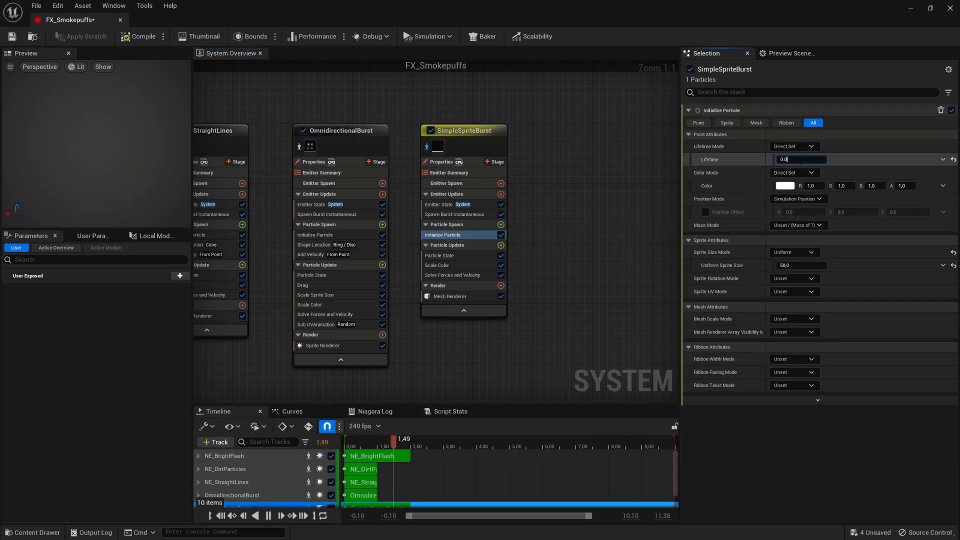
click(846, 187)
text(0,79)
key(Tab)
text(0,5)
key(Tab)
text(0,4)
- Switch Mesh Scale Mode to Uniform and set the uniform mesh scale to 75
click(806, 320)
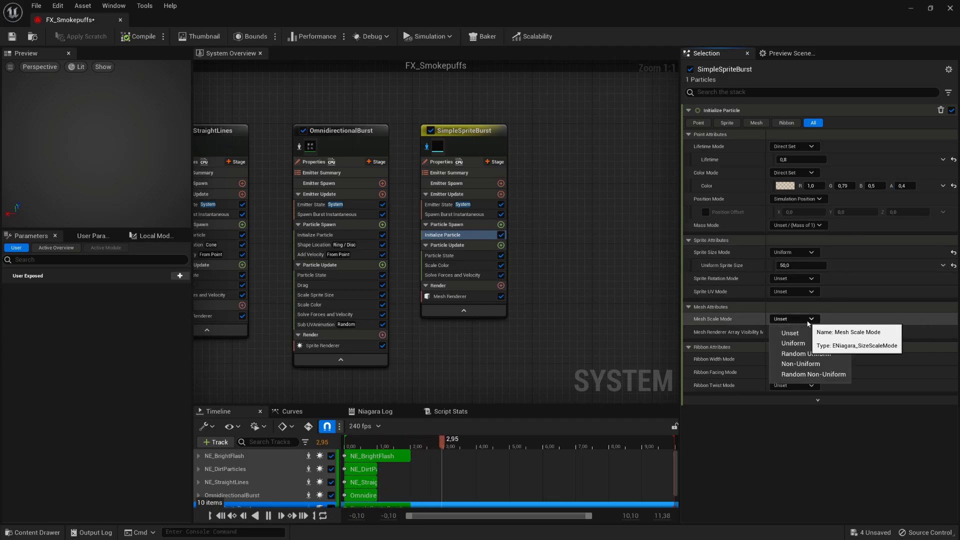
click(795, 342)
click(799, 332)
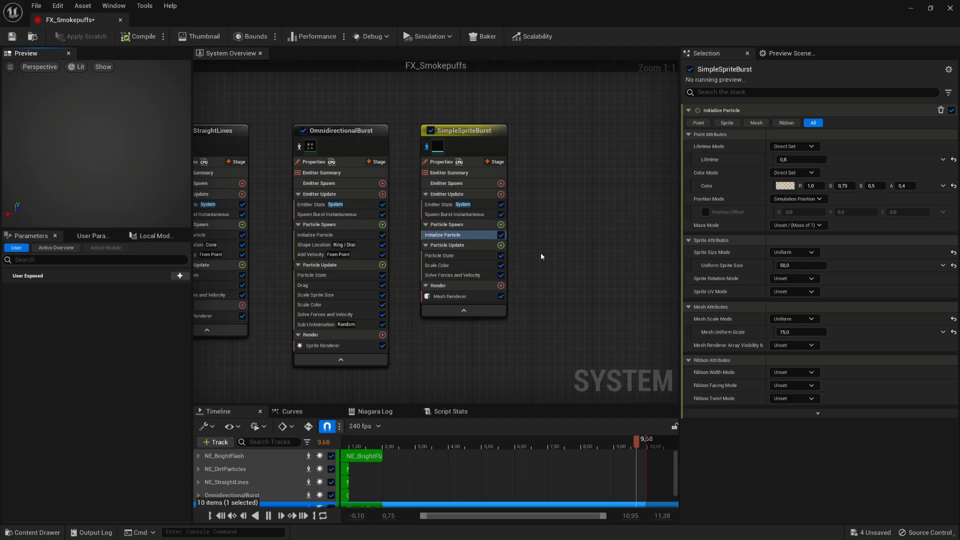
- Add Dynamic Material Parameters to Particle Update and drive UVoffset with a Smooth Ramp Down curve
click(500, 245)
text(dynamic para)
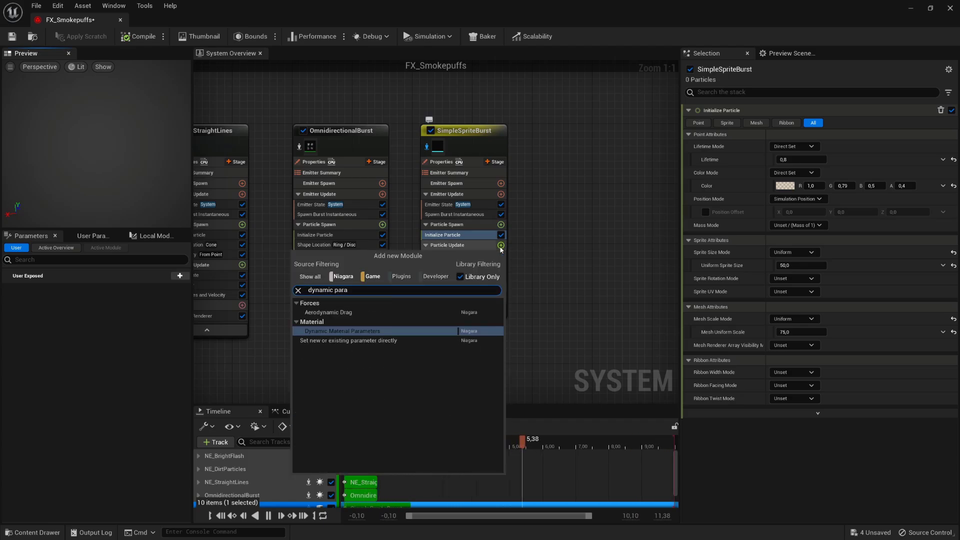
key(Return)
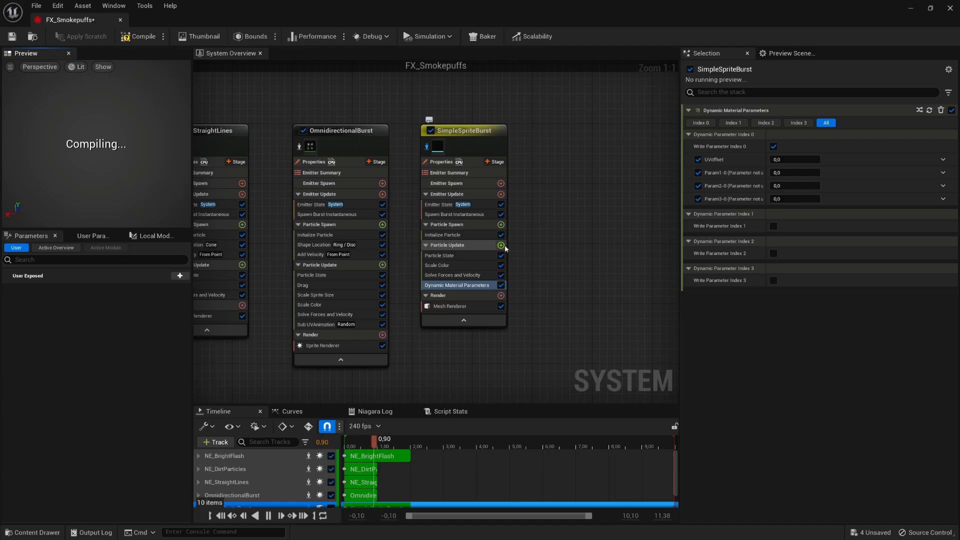
click(943, 160)
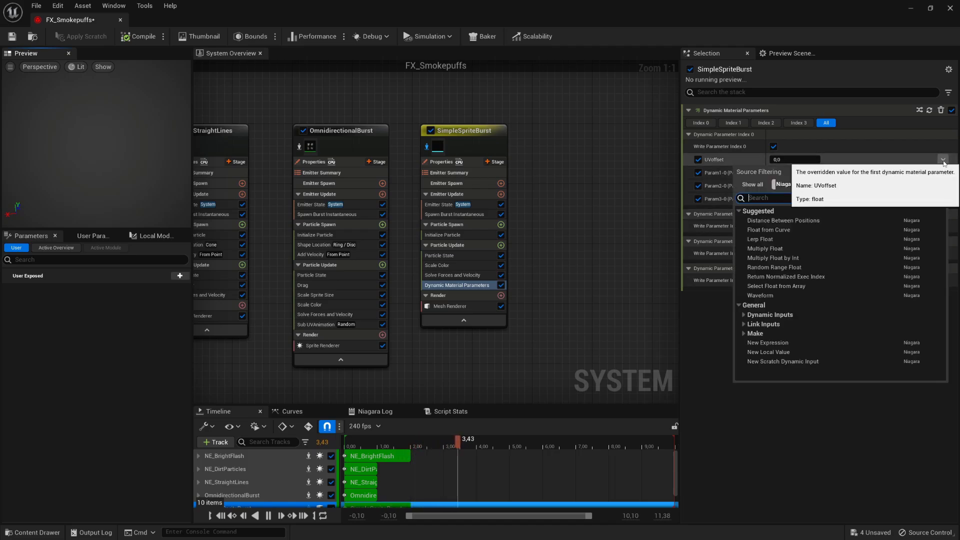
click(814, 228)
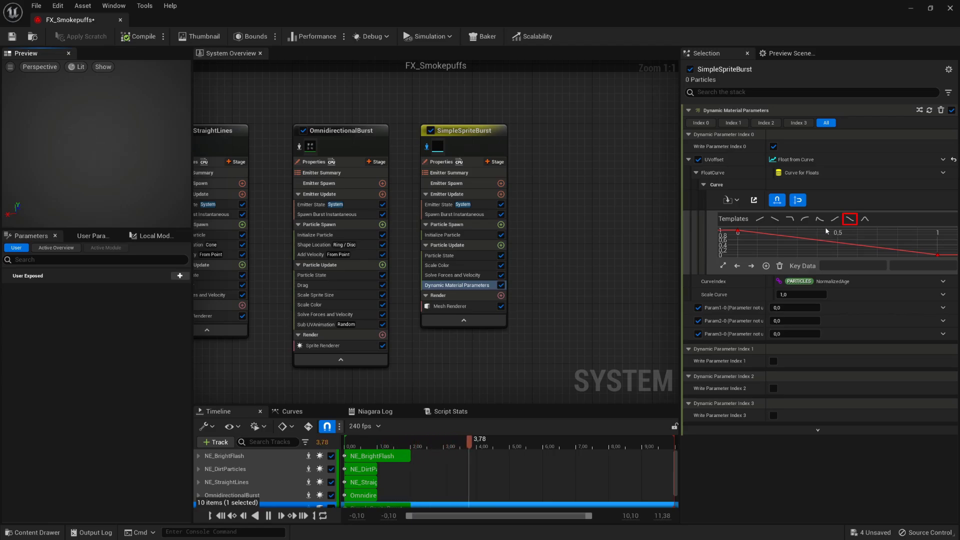
click(849, 220)
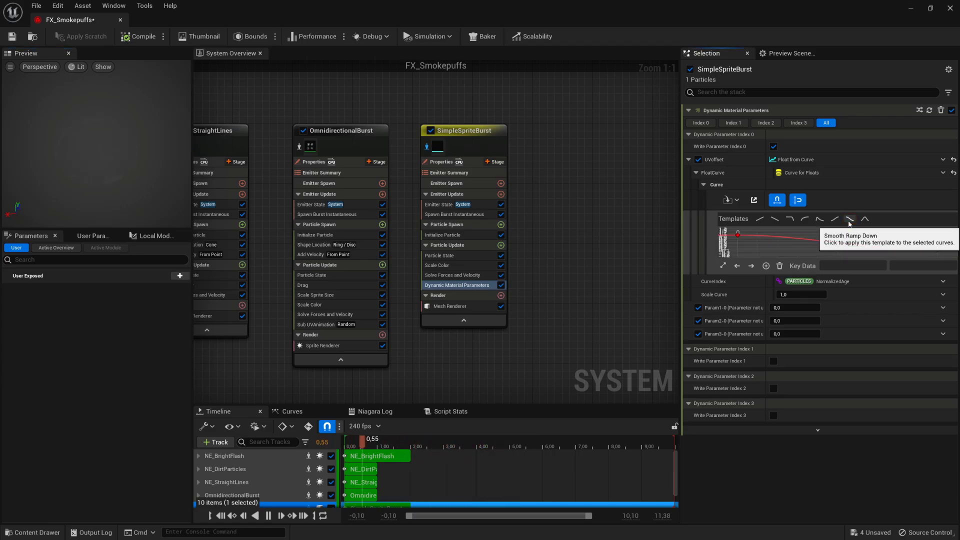
click(739, 235)
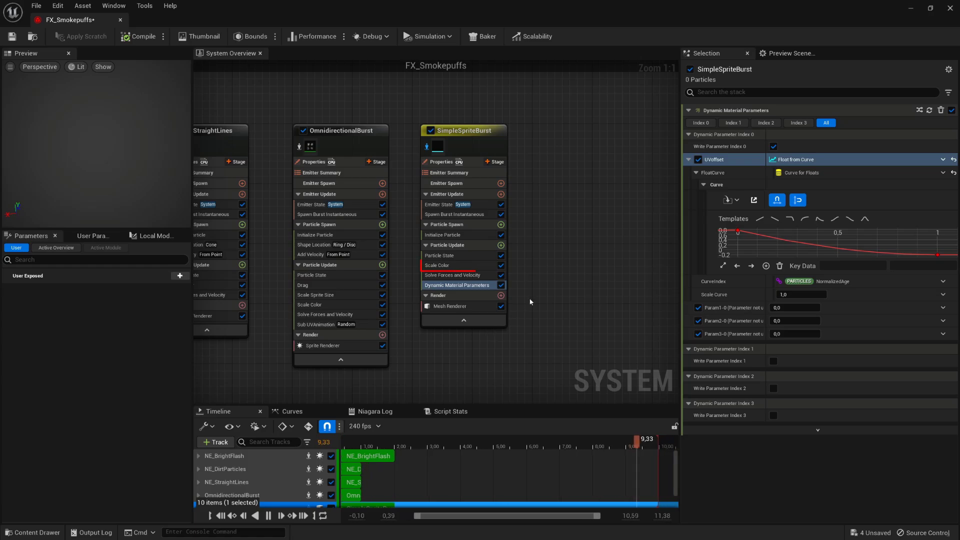
- In Scale Color, move the first Scale Alpha key to about time 0.2, value 0.9, and enlarge the curve view
click(445, 265)
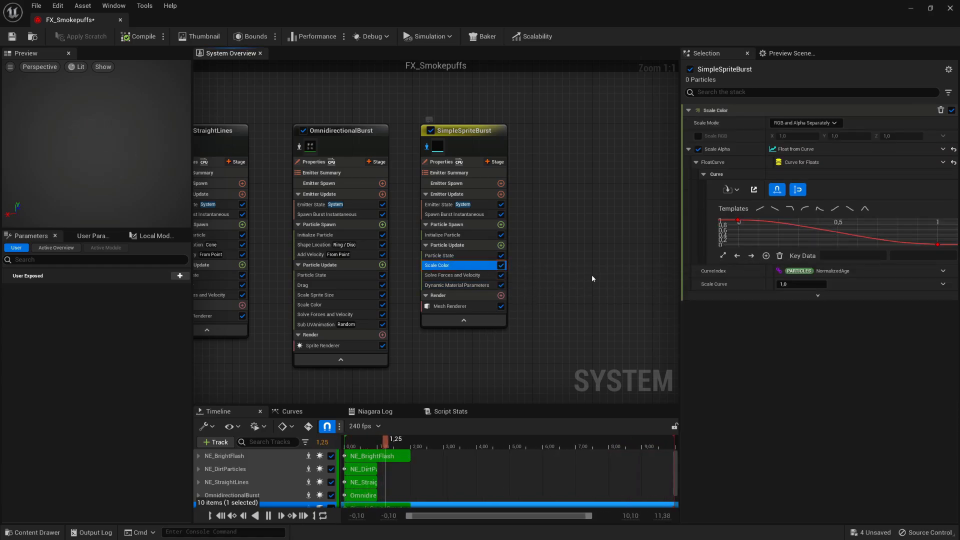
mouse_move(740, 223)
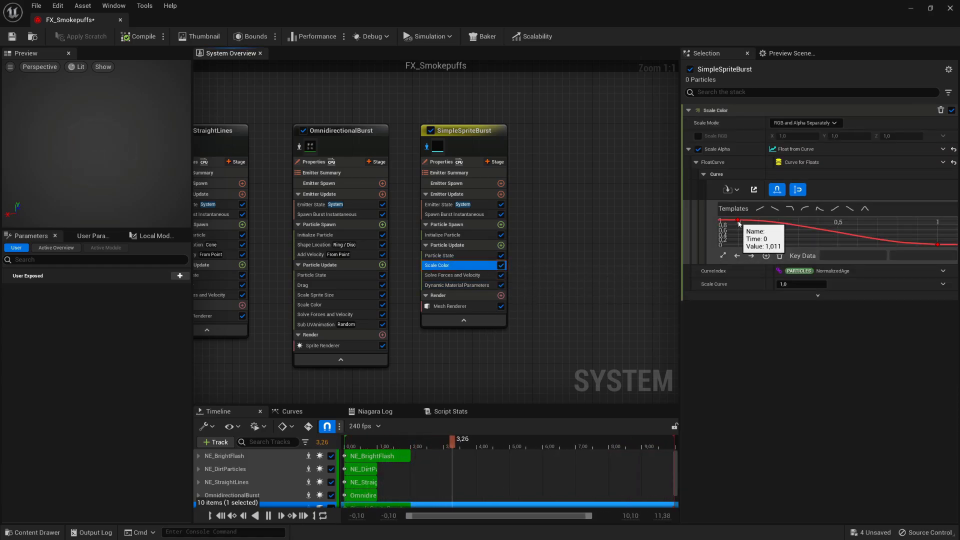
drag(739, 223, 815, 237)
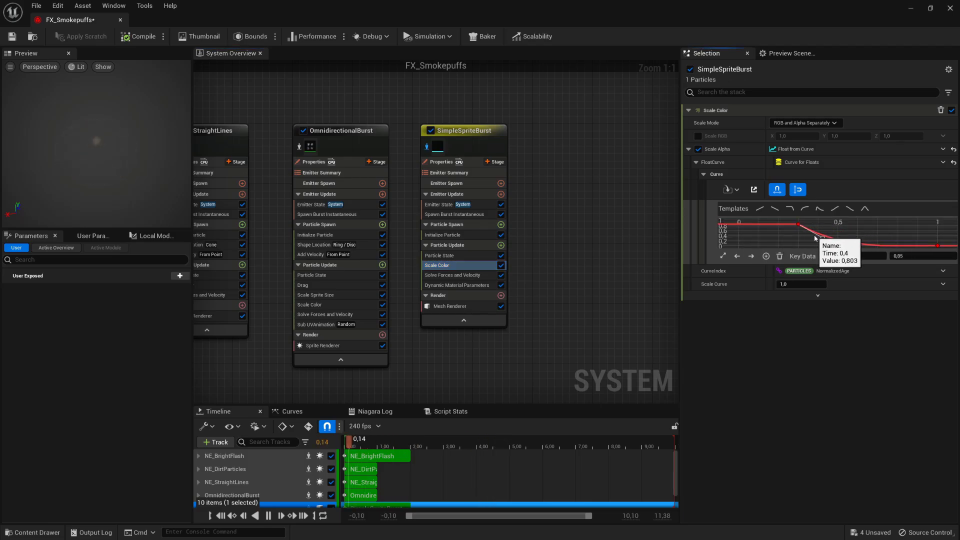
drag(732, 262, 731, 295)
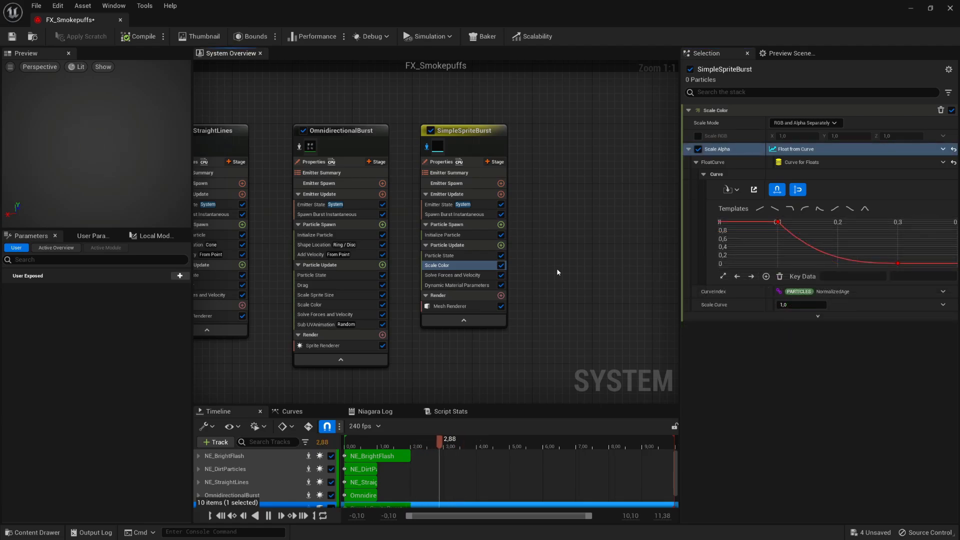
- Add Shape Location to Particle Update with Sphere Radius 0, Offset Mode Default and Offset Z 10
click(500, 245)
text(shape)
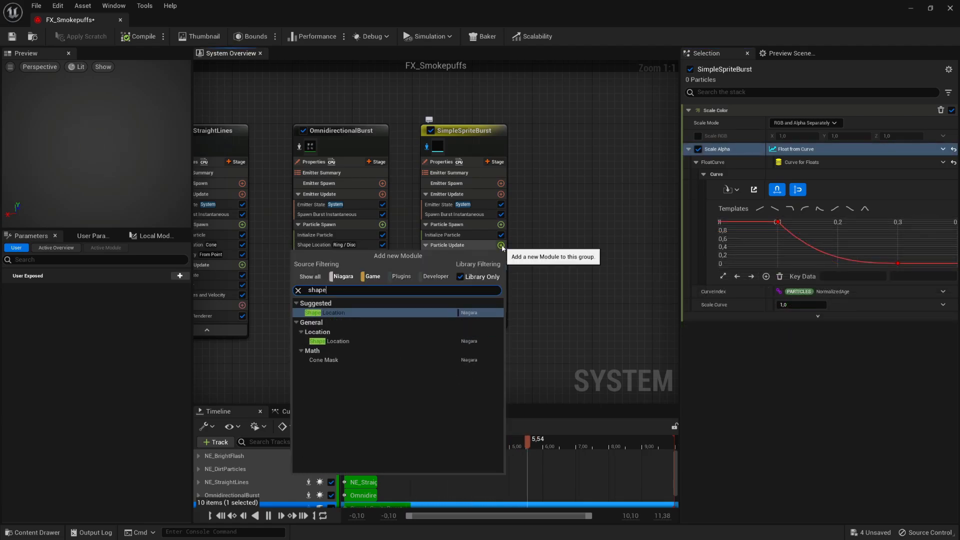
click(376, 341)
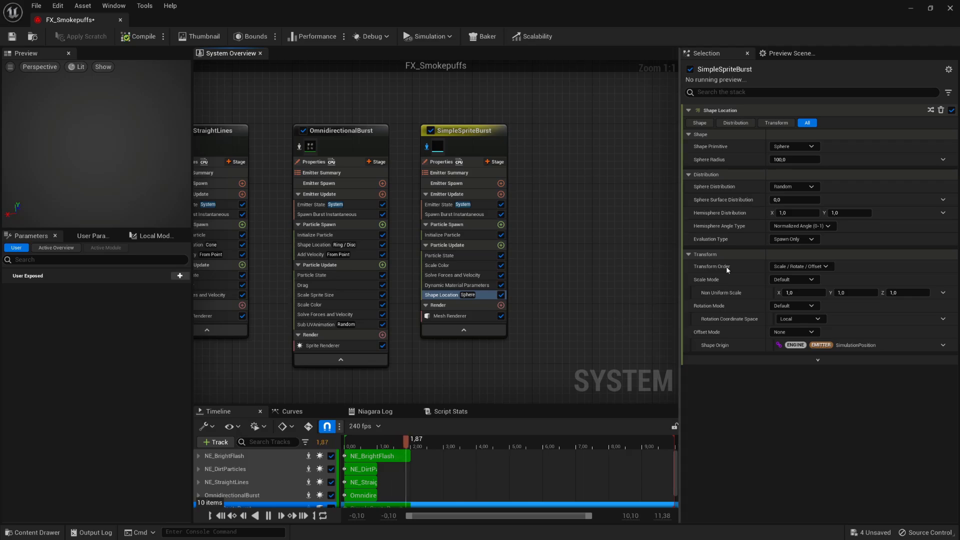
click(795, 159)
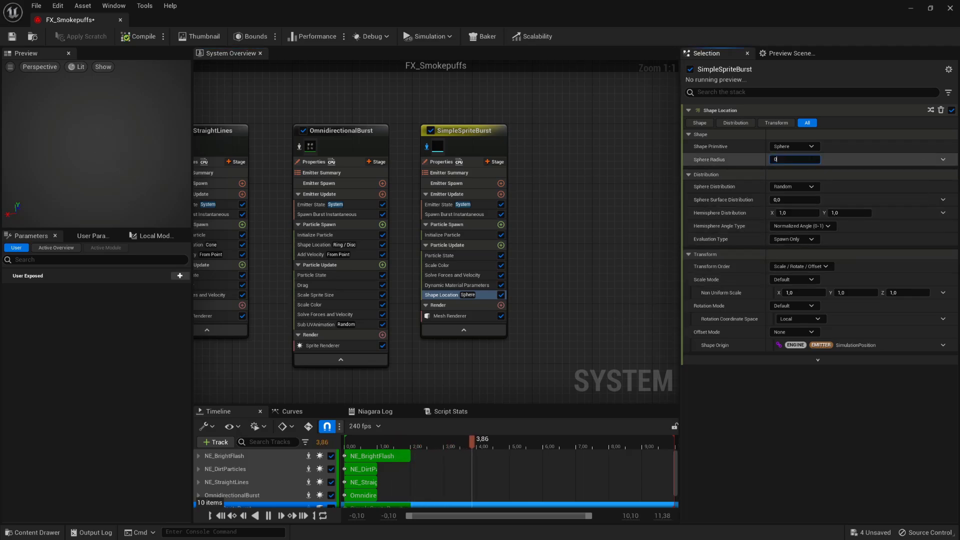
text(0)
key(Return)
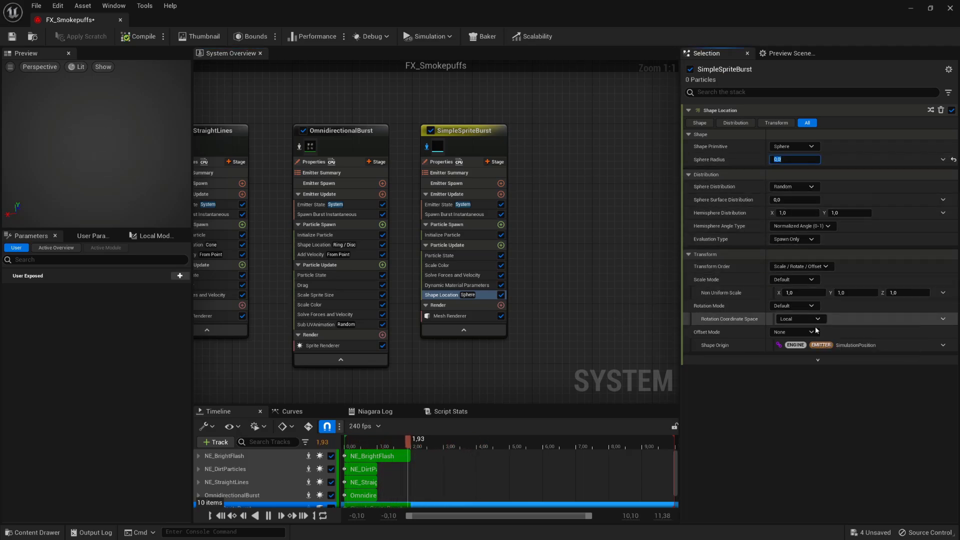
click(813, 331)
click(812, 346)
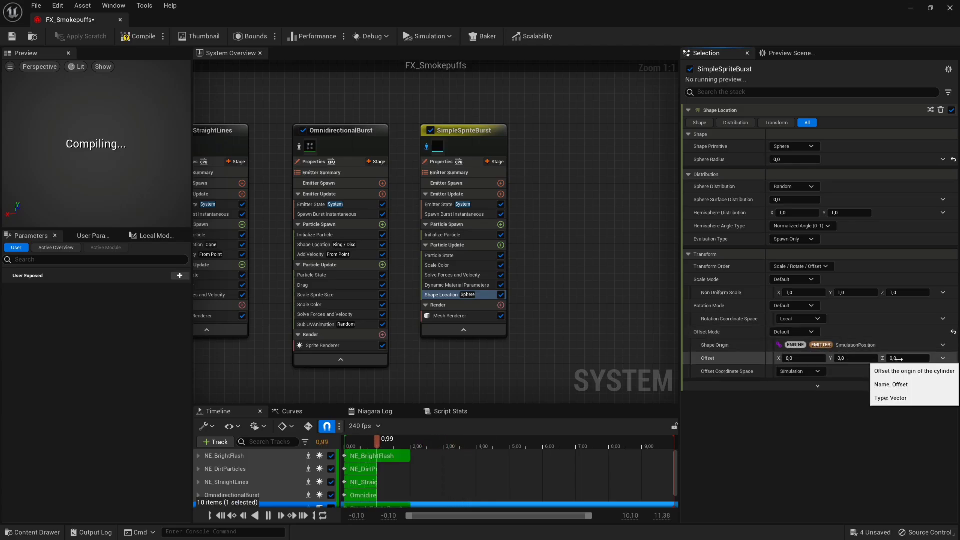
key(Return)
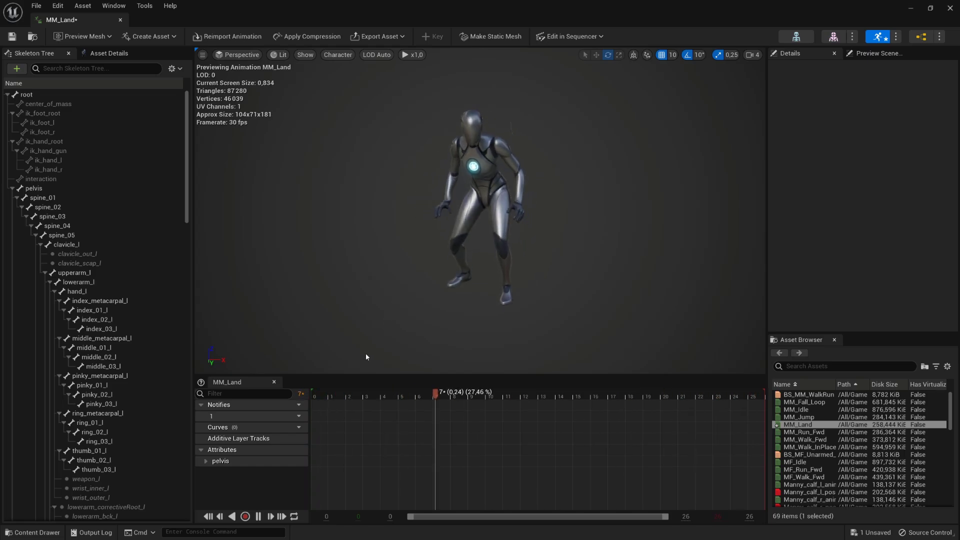
- Pause the MM_Land preview and scrub the playhead back to frame 2
key(space)
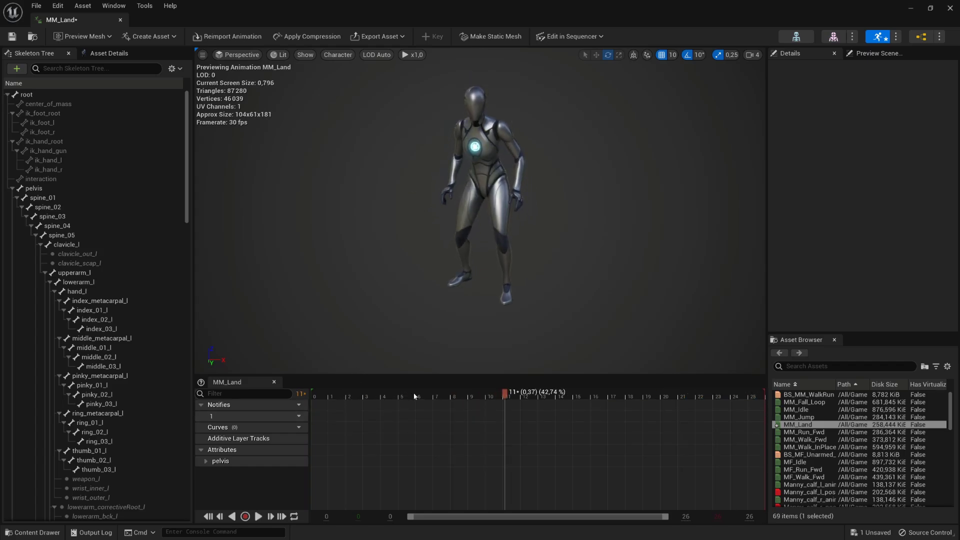
drag(416, 396, 334, 398)
scroll(349, 399, up, 3)
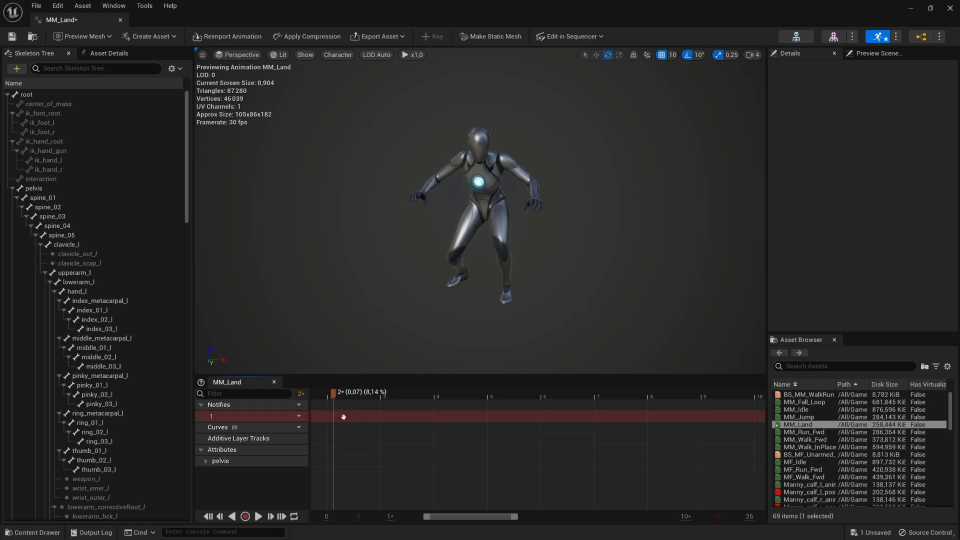
- Add a Timed Niagara Effect notify state on MM_Land and stretch it to end at frame 12
right_click(343, 416)
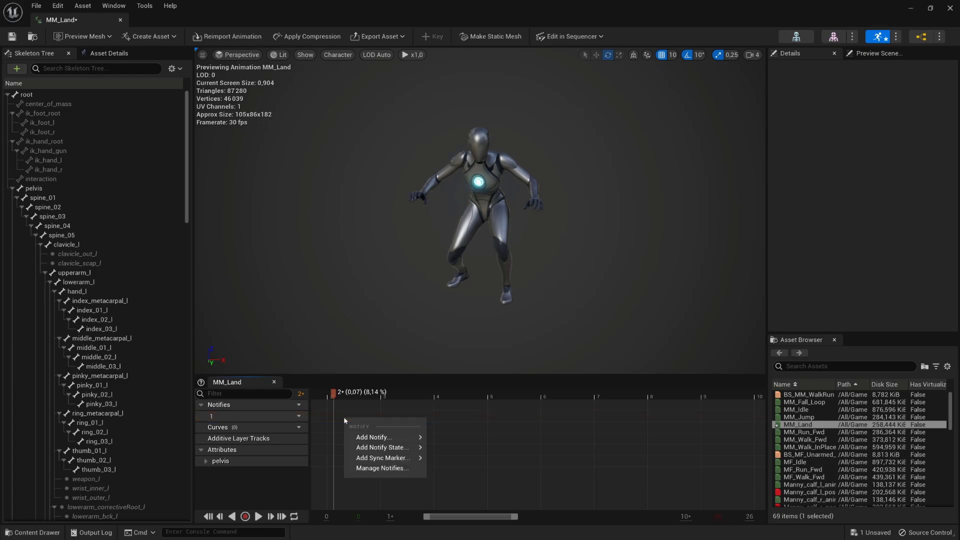
mouse_move(409, 452)
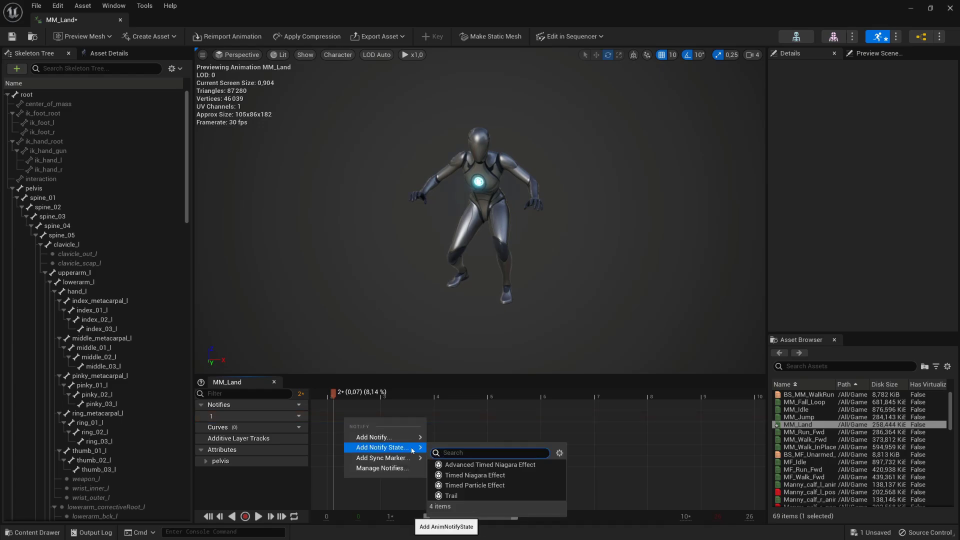
click(536, 476)
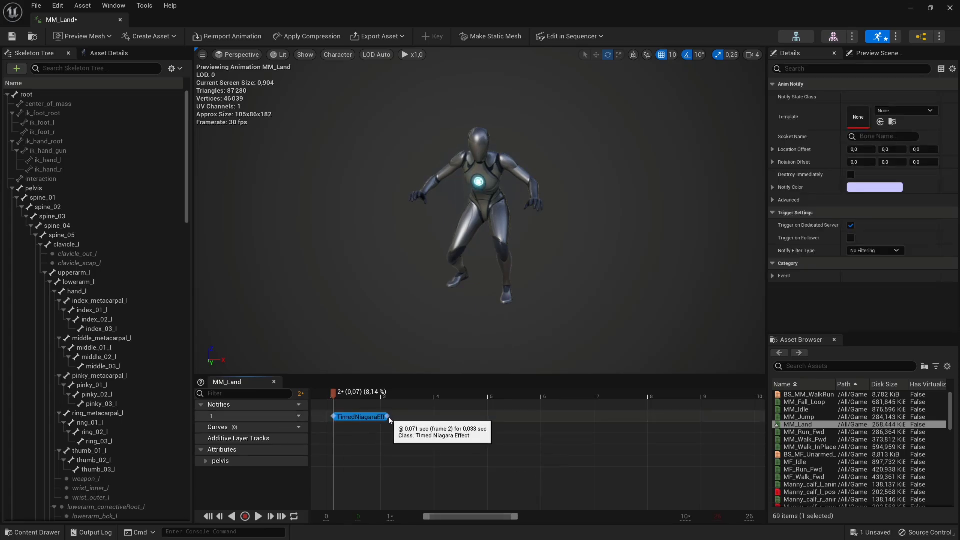
drag(390, 418, 744, 415)
ctrl+scroll(699, 430, down, 6)
ctrl+scroll(699, 431, up, 2)
right_drag(699, 431, 562, 420)
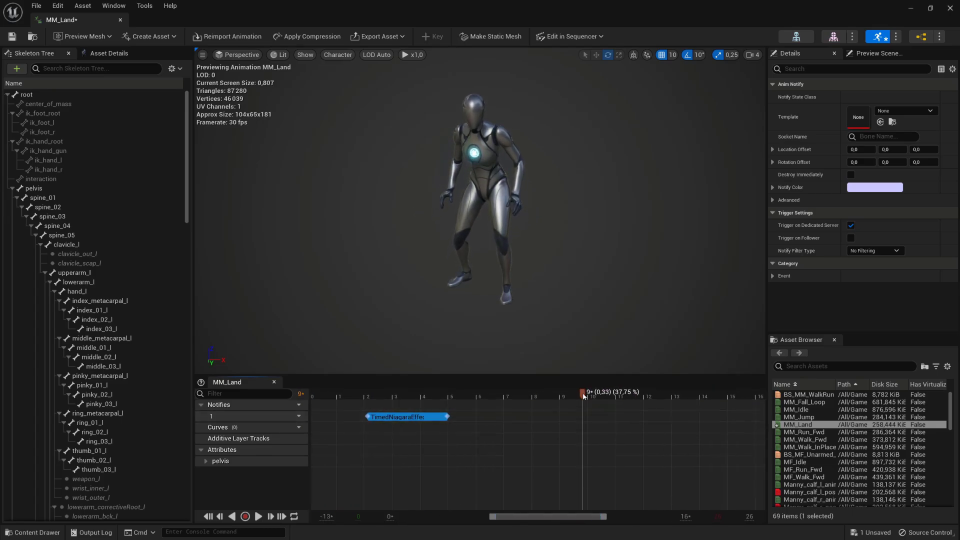
drag(584, 396, 663, 395)
drag(448, 417, 661, 420)
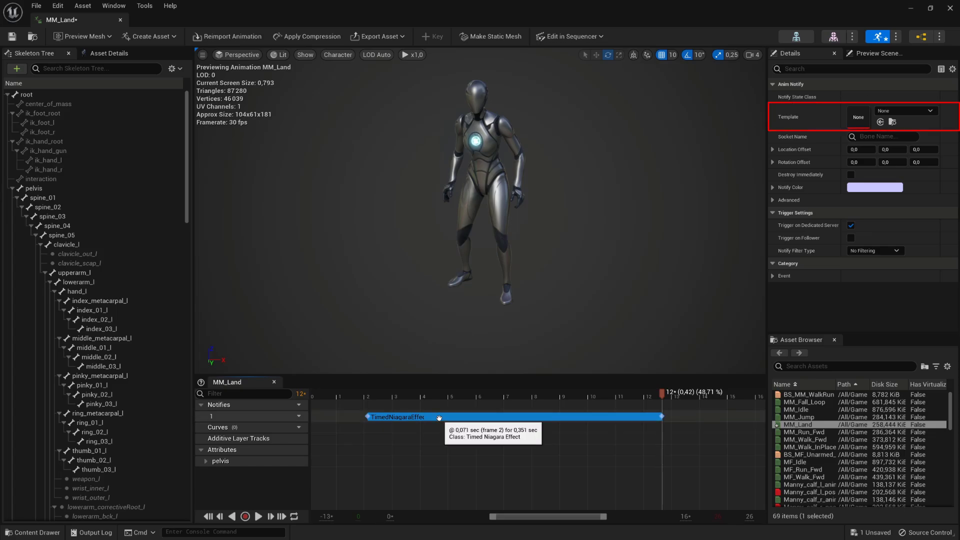
- Set the notify's template to FX_Smokepuffs with socket root, then preview the animation
click(930, 111)
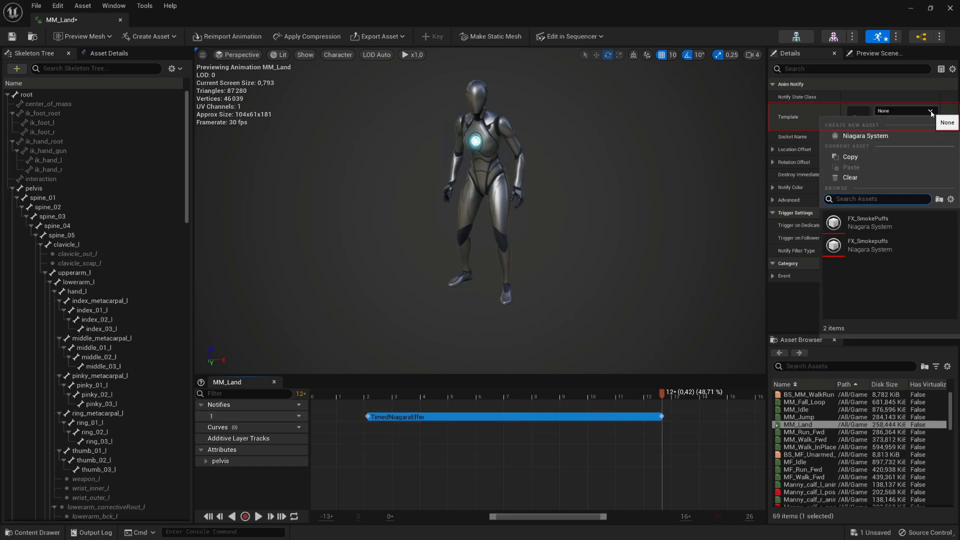
click(871, 245)
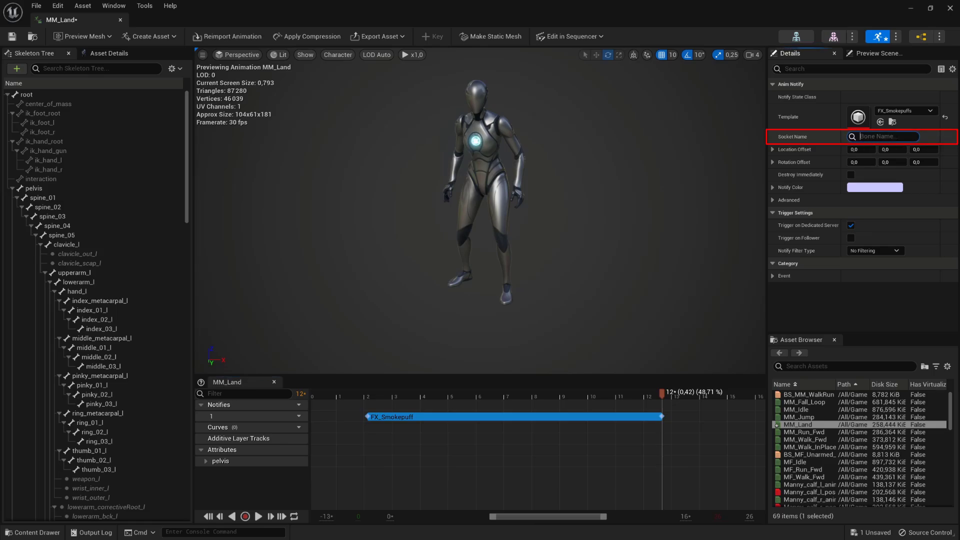
text(root)
key(Return)
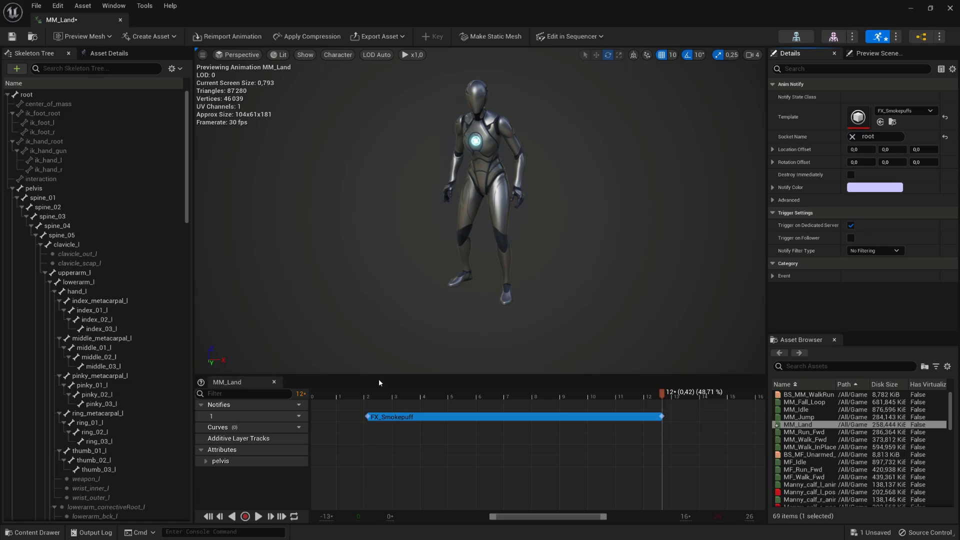
click(257, 518)
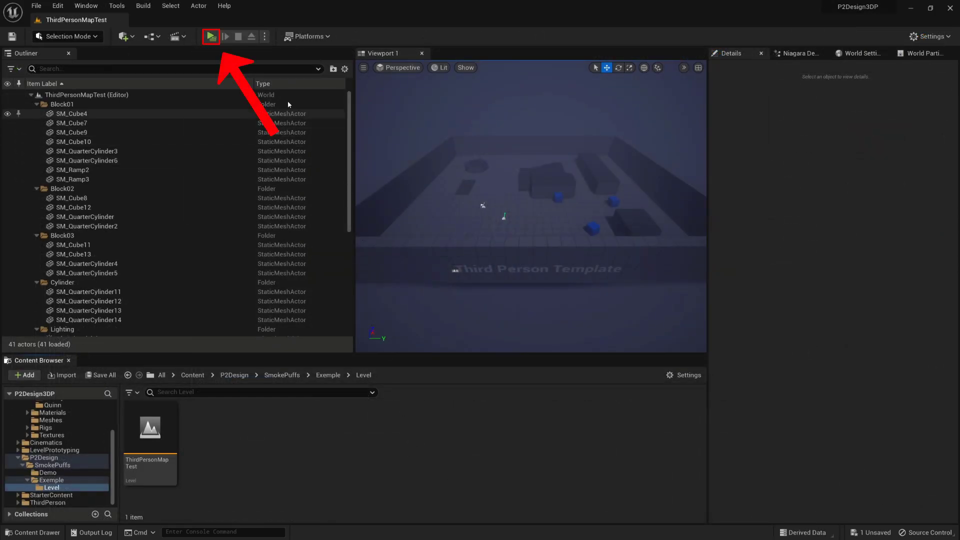
- Play the level and jump the character onto and off the round platform and long block
click(212, 39)
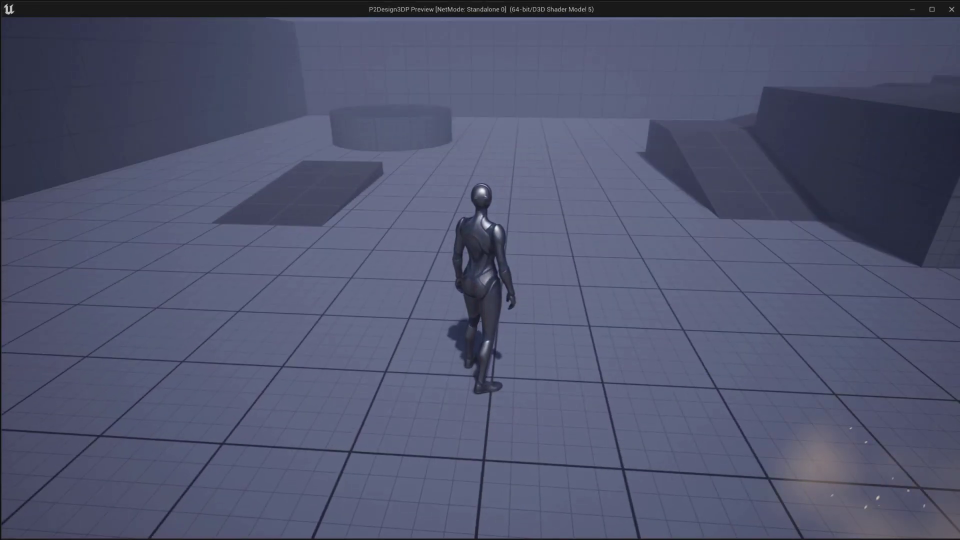
key(space)
key(w)
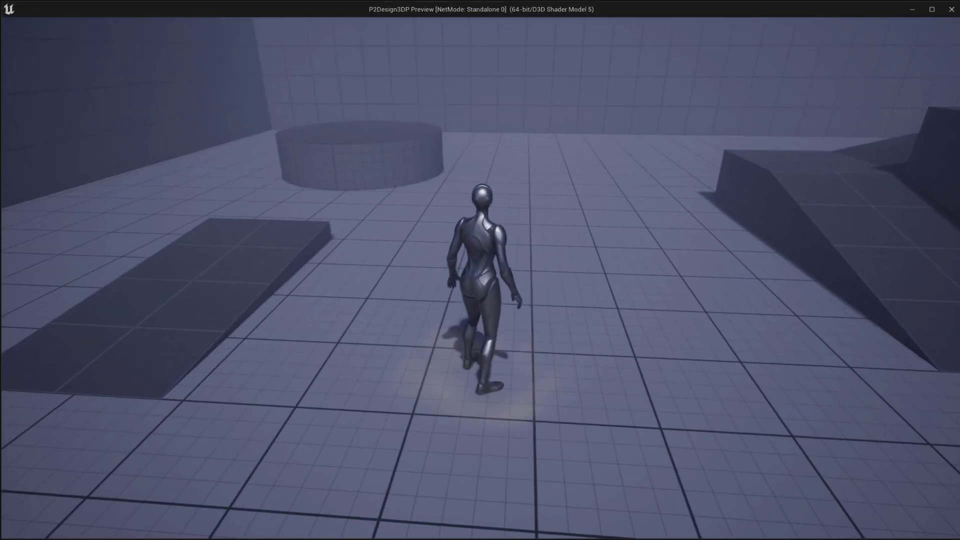
key(space)
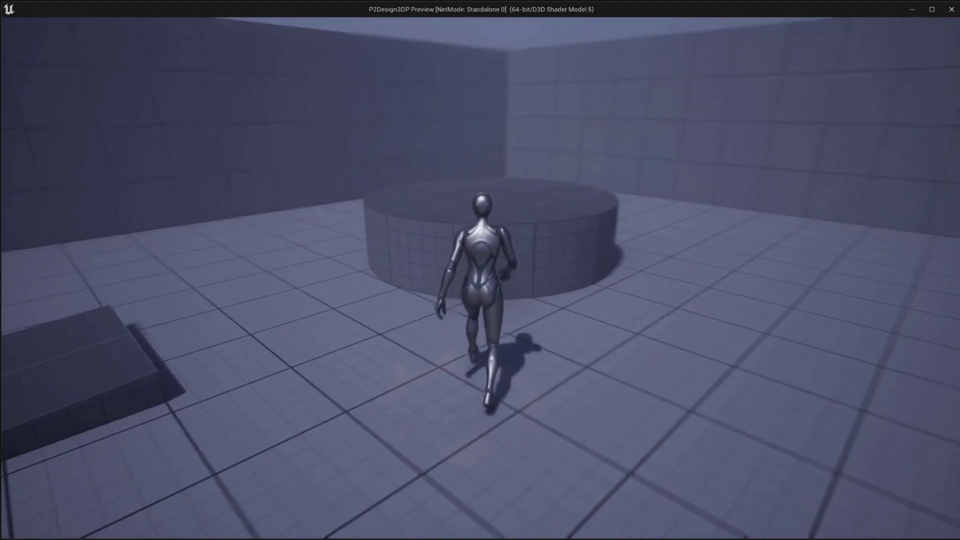
key(space)
key(w)
key(space)
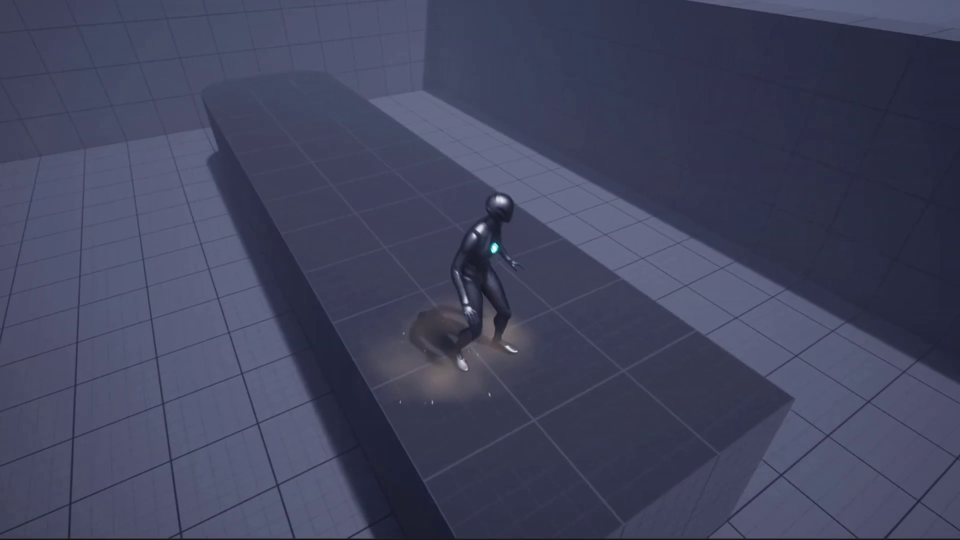
key(space)
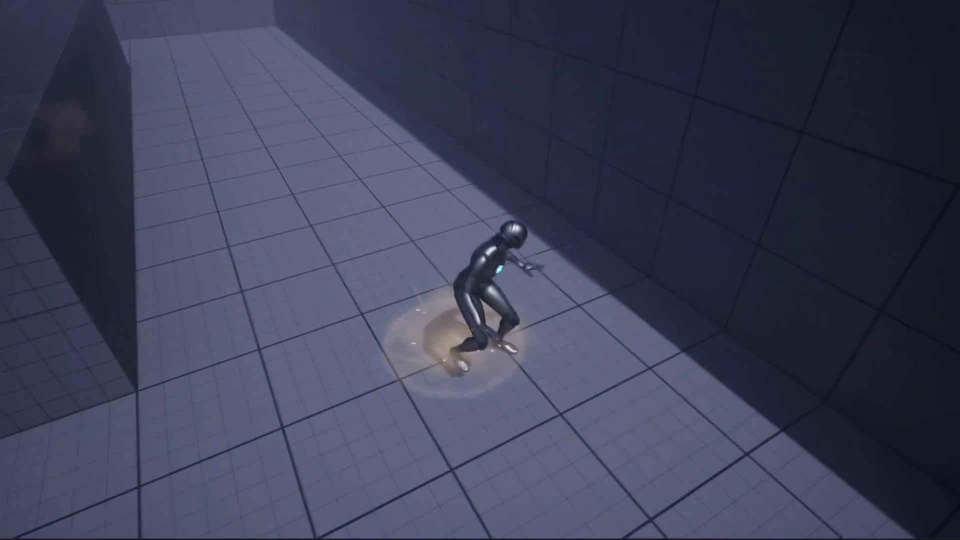